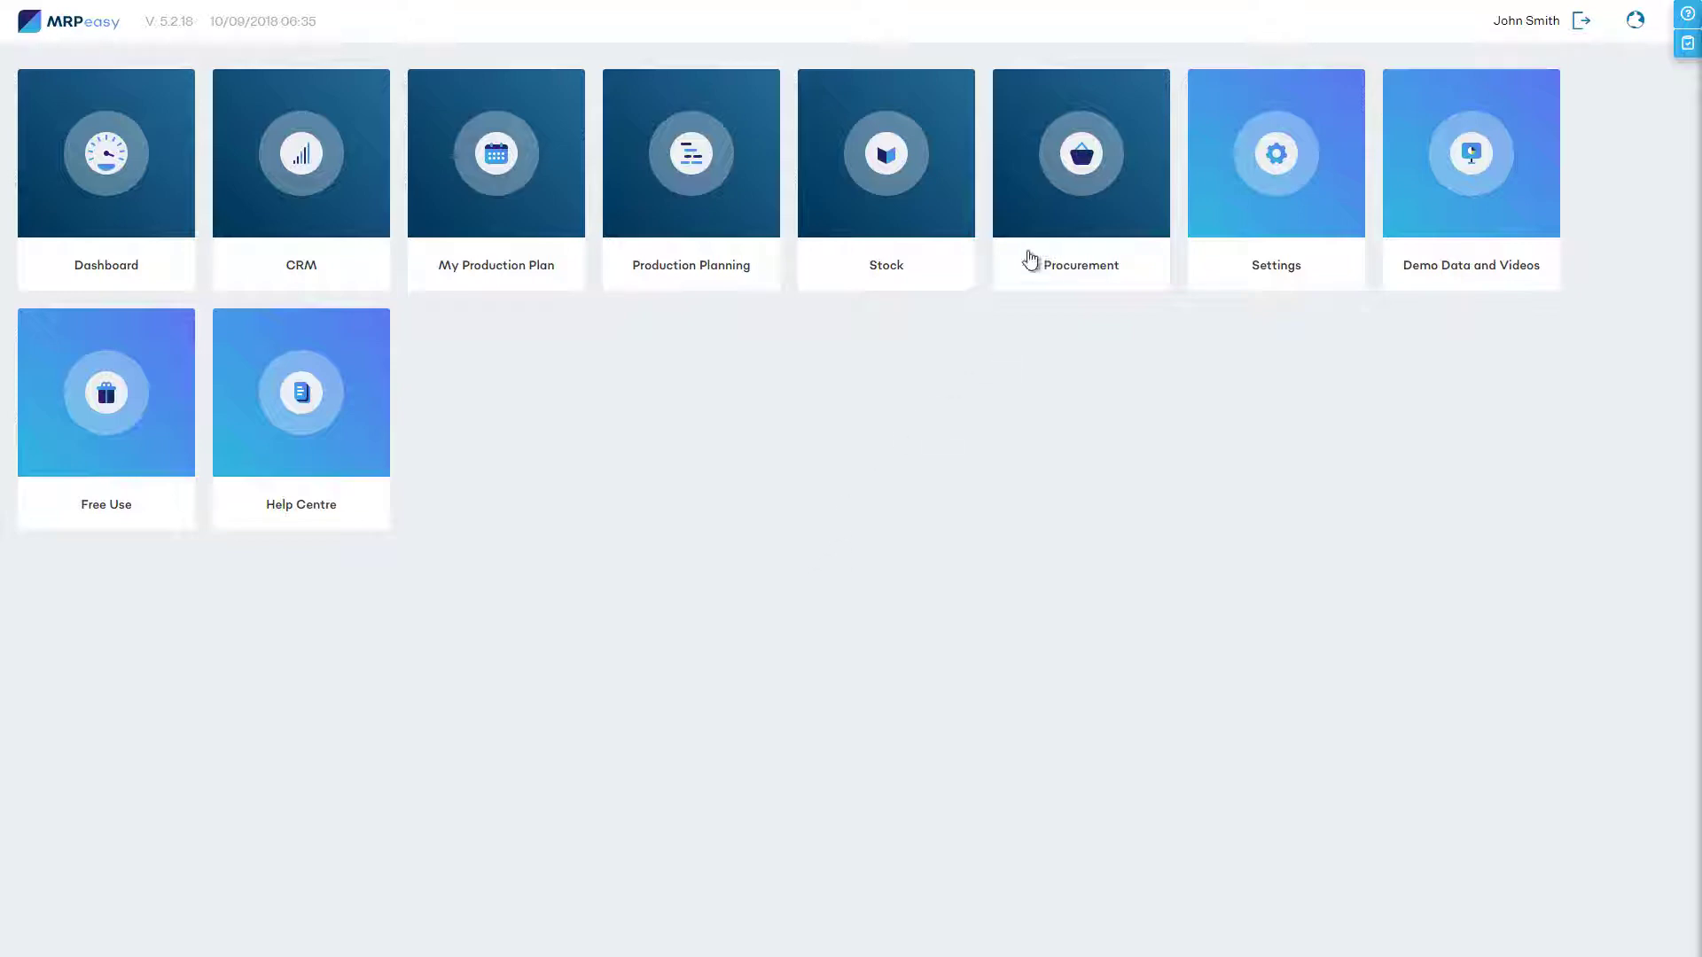
Add and save a new vendor named 'A subcontractor', then show the stock items list.
click(1065, 188)
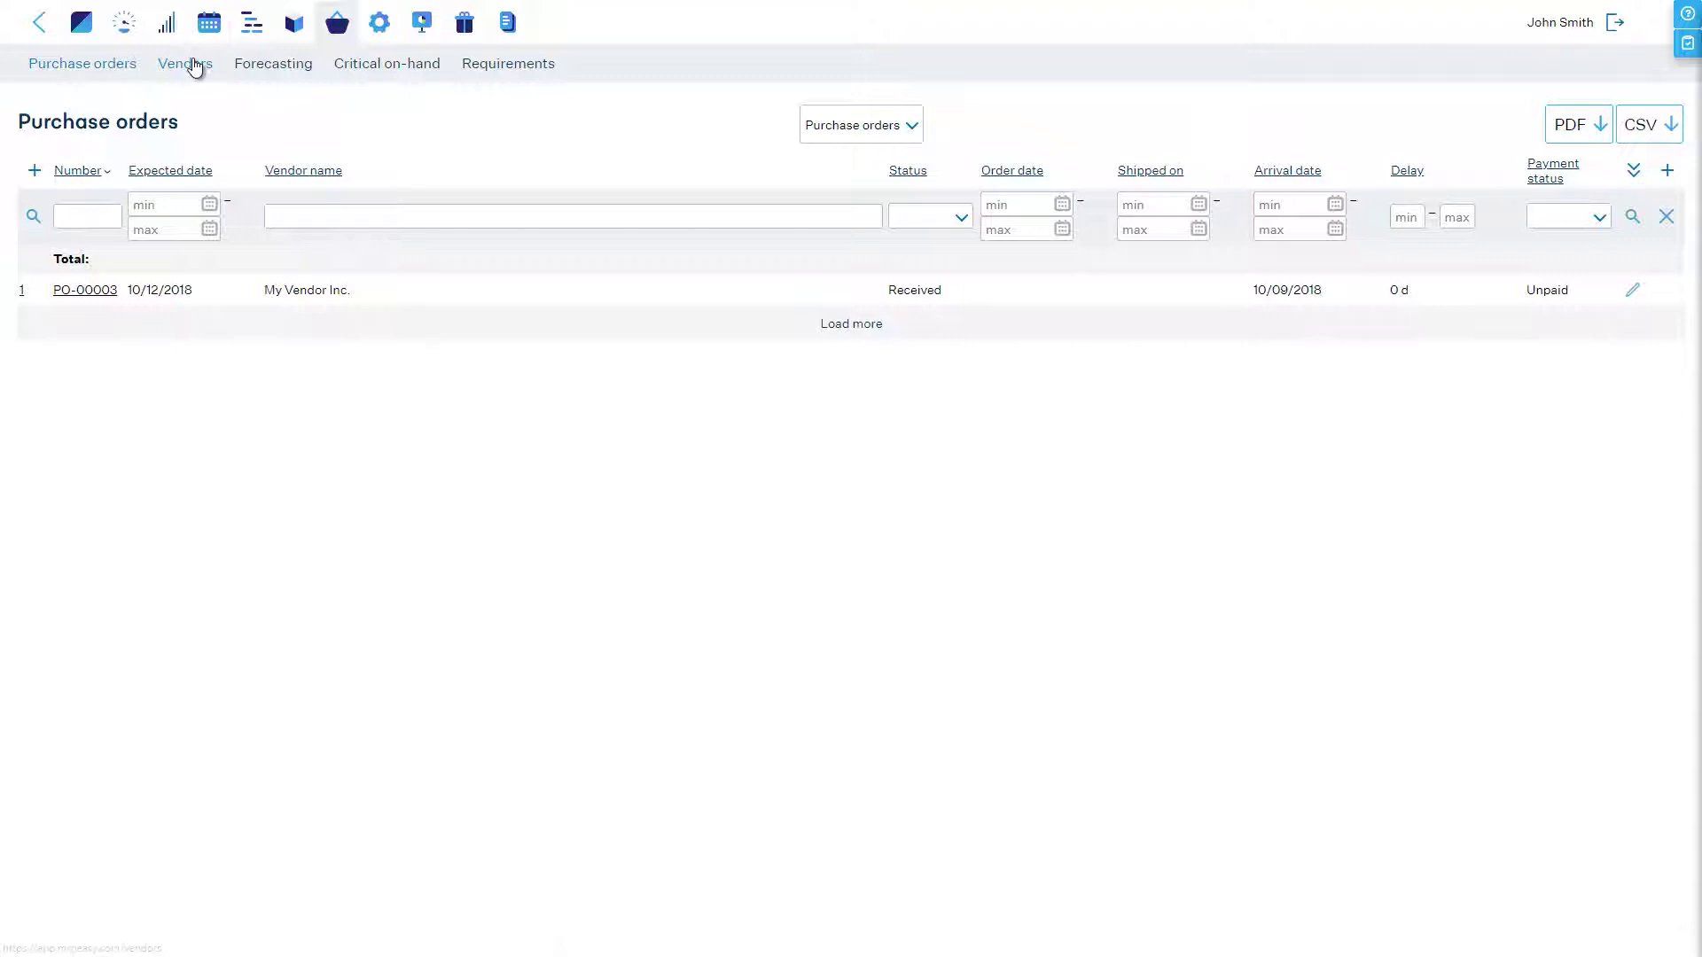
click(194, 65)
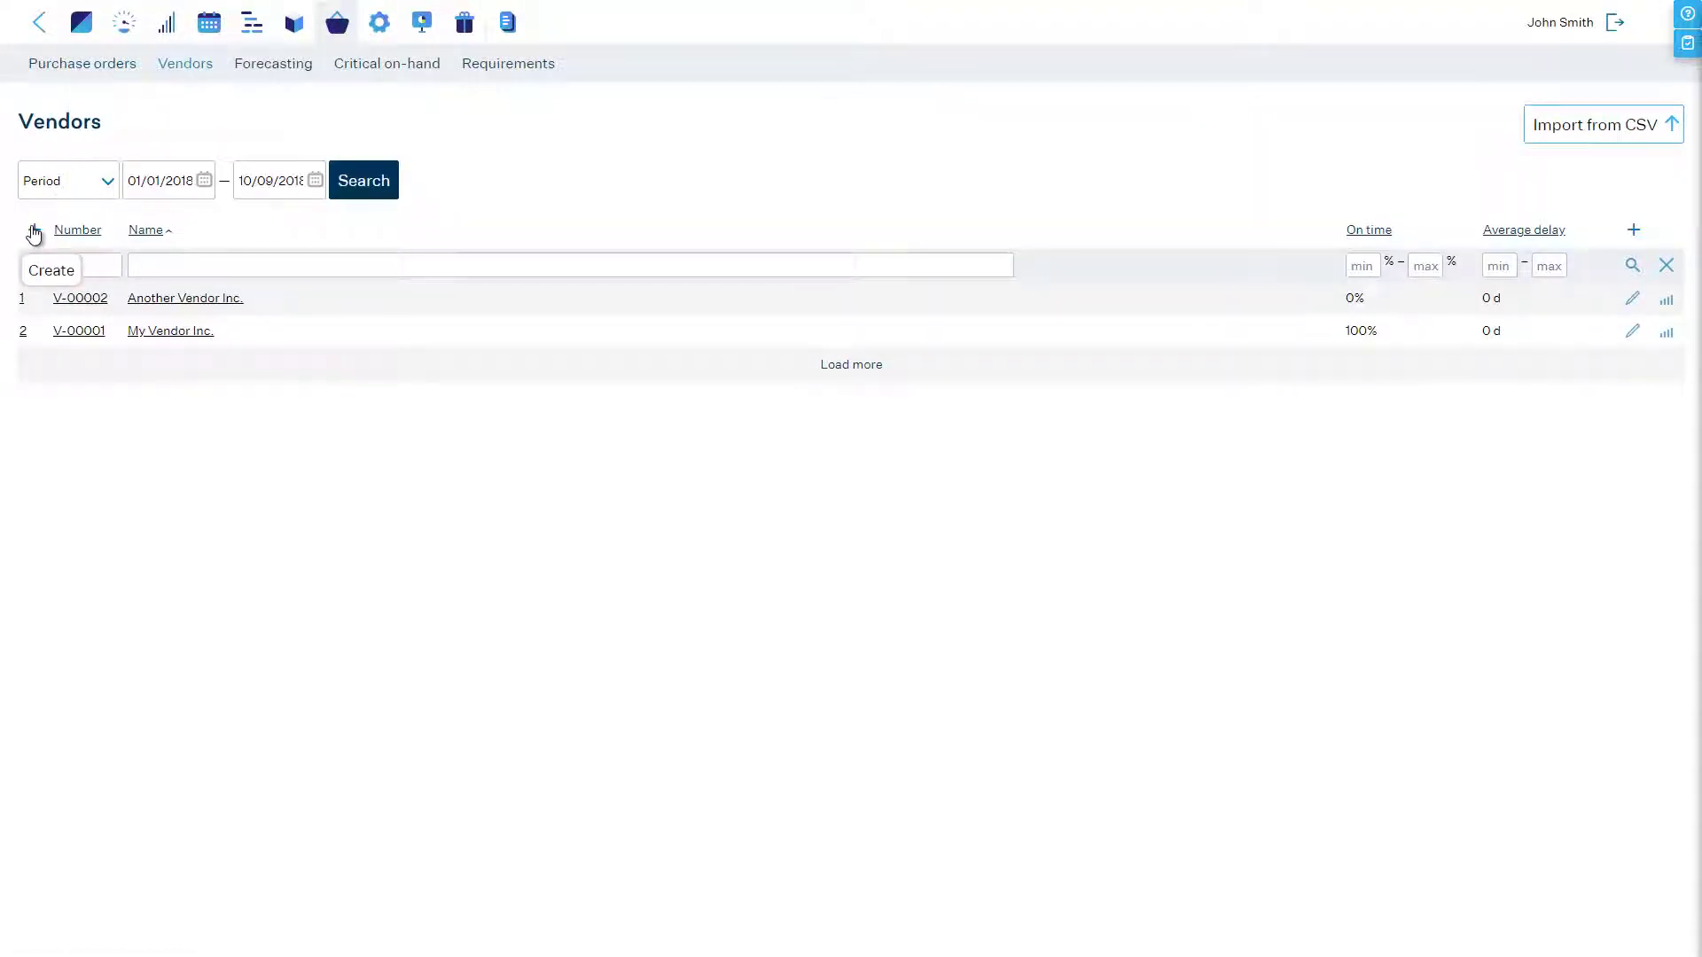
click(33, 233)
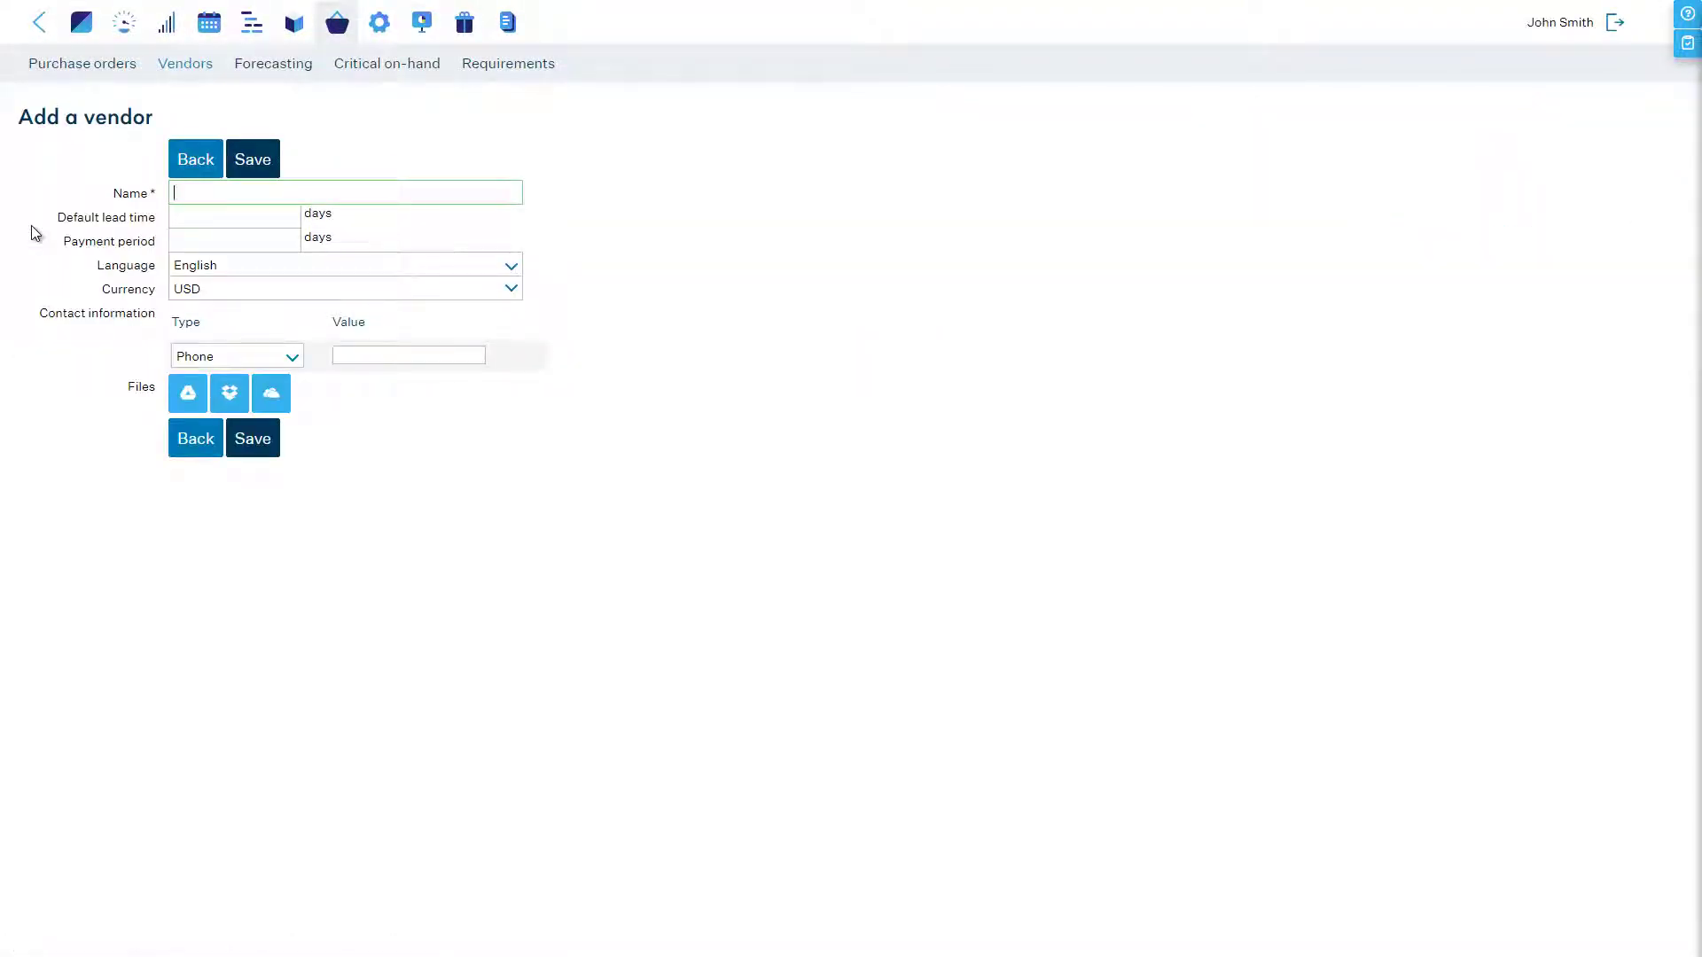
text(A subcontractor)
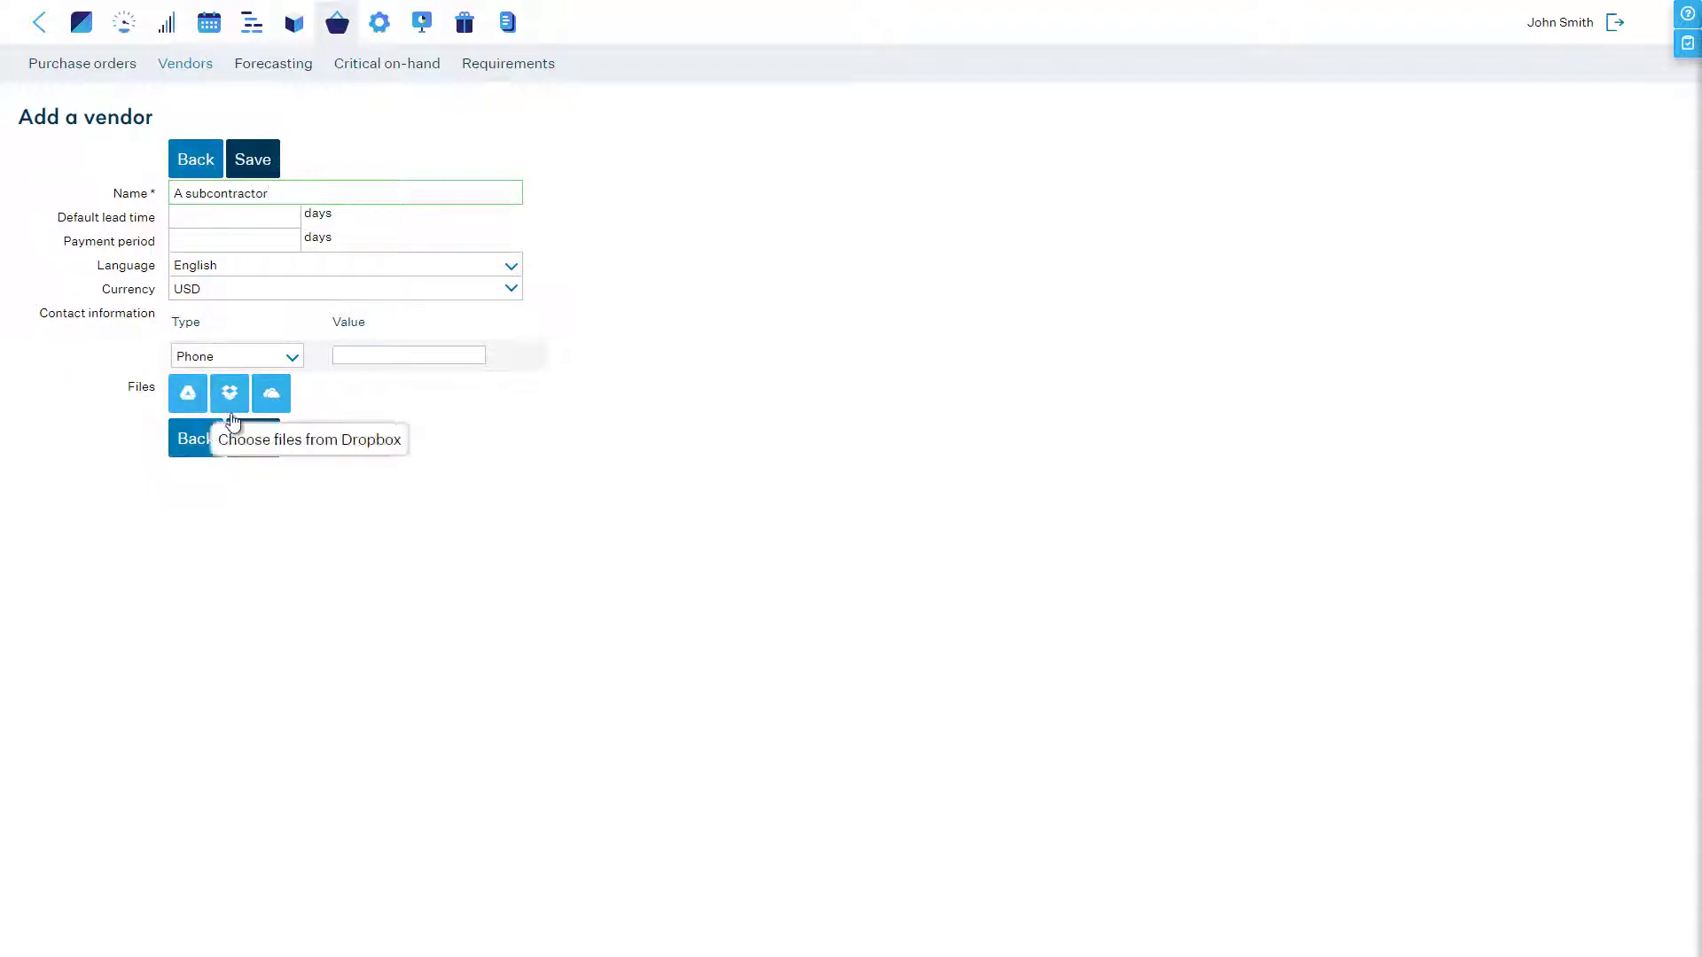
click(252, 438)
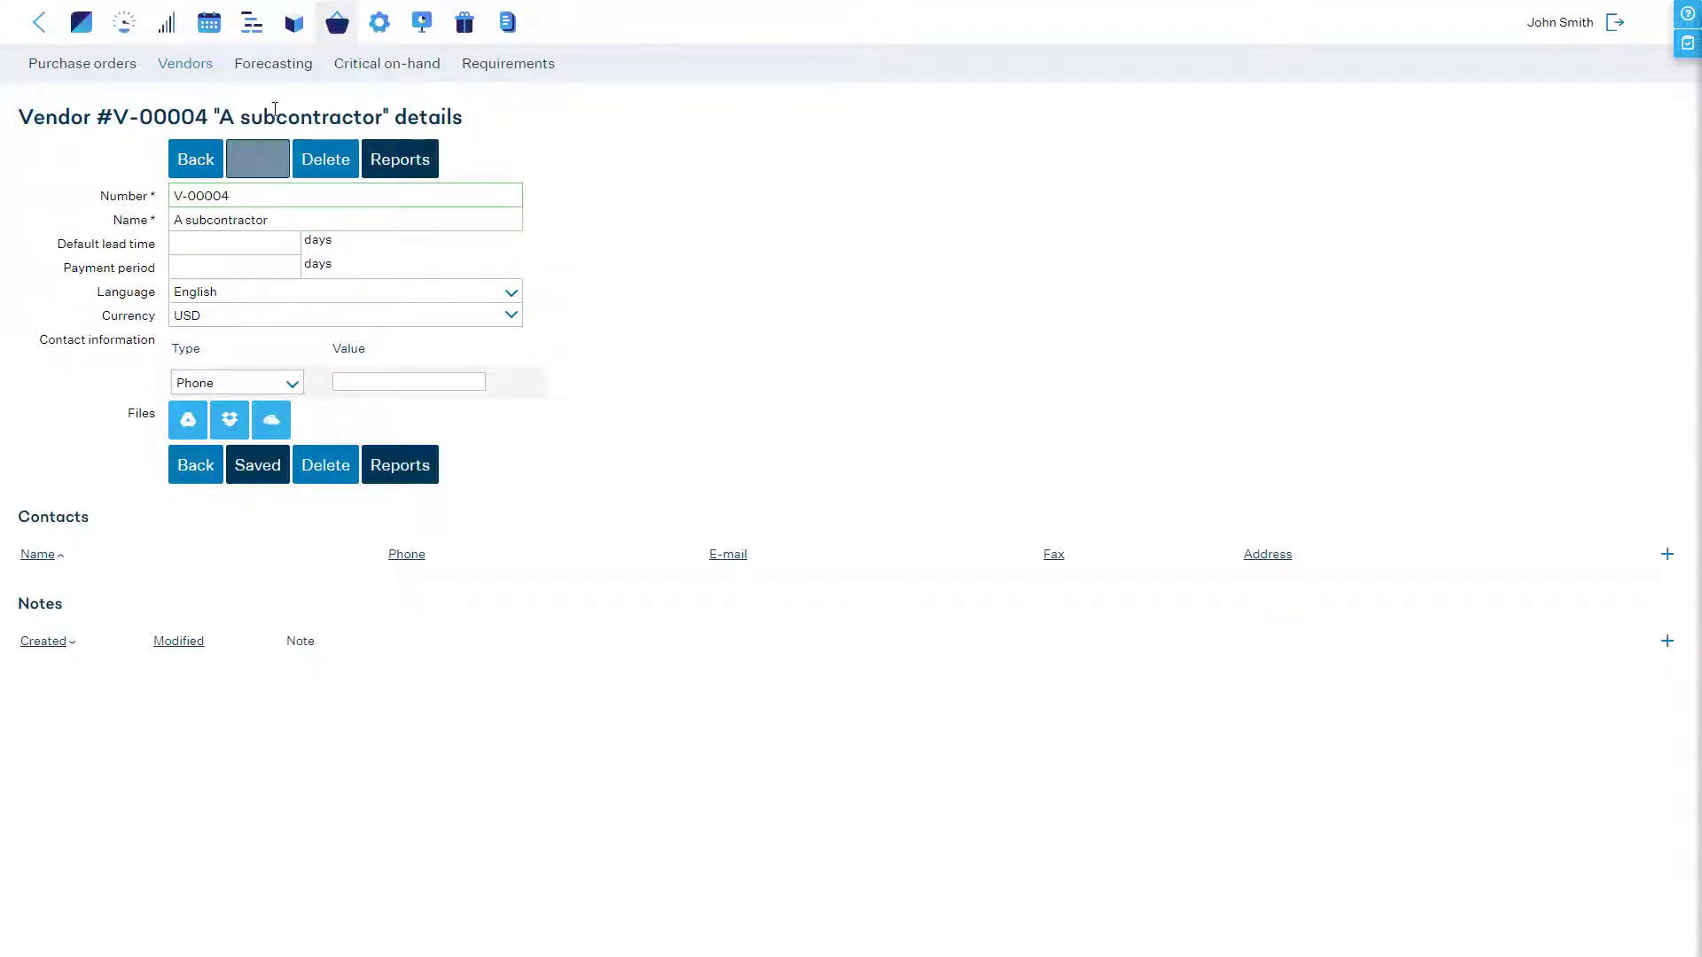
click(296, 23)
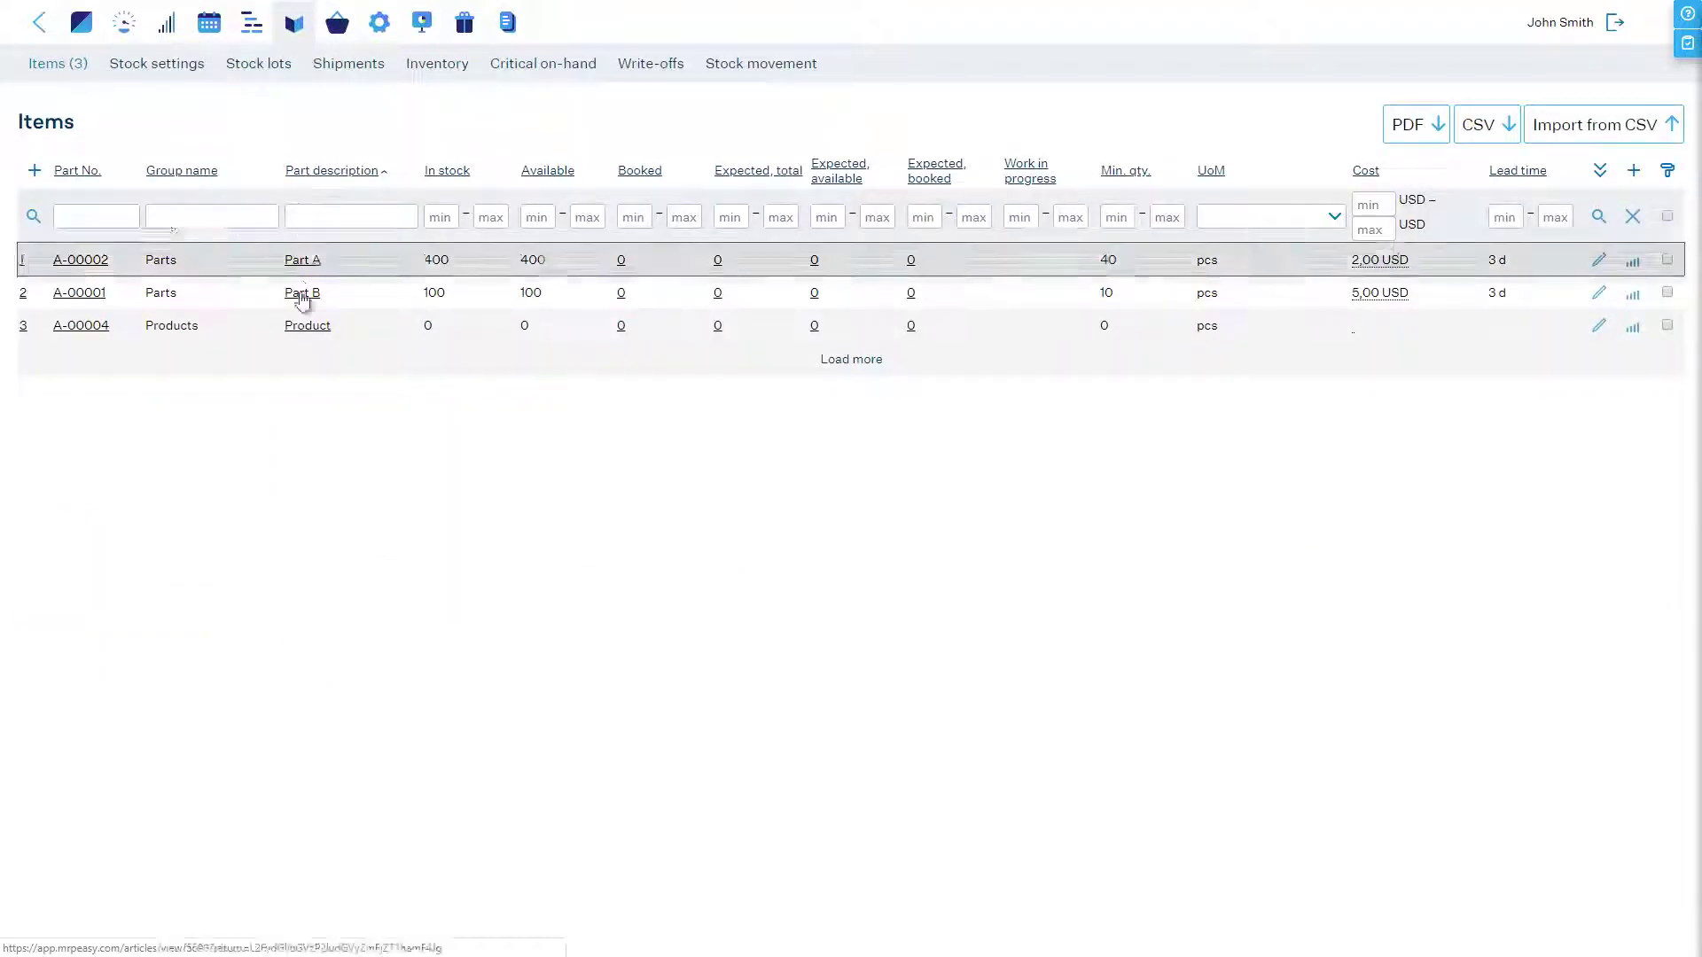
Add routing operation 2 to Product: Powder coating at A subcontractor, 1440 min setup, 50 USD variable cost.
click(306, 331)
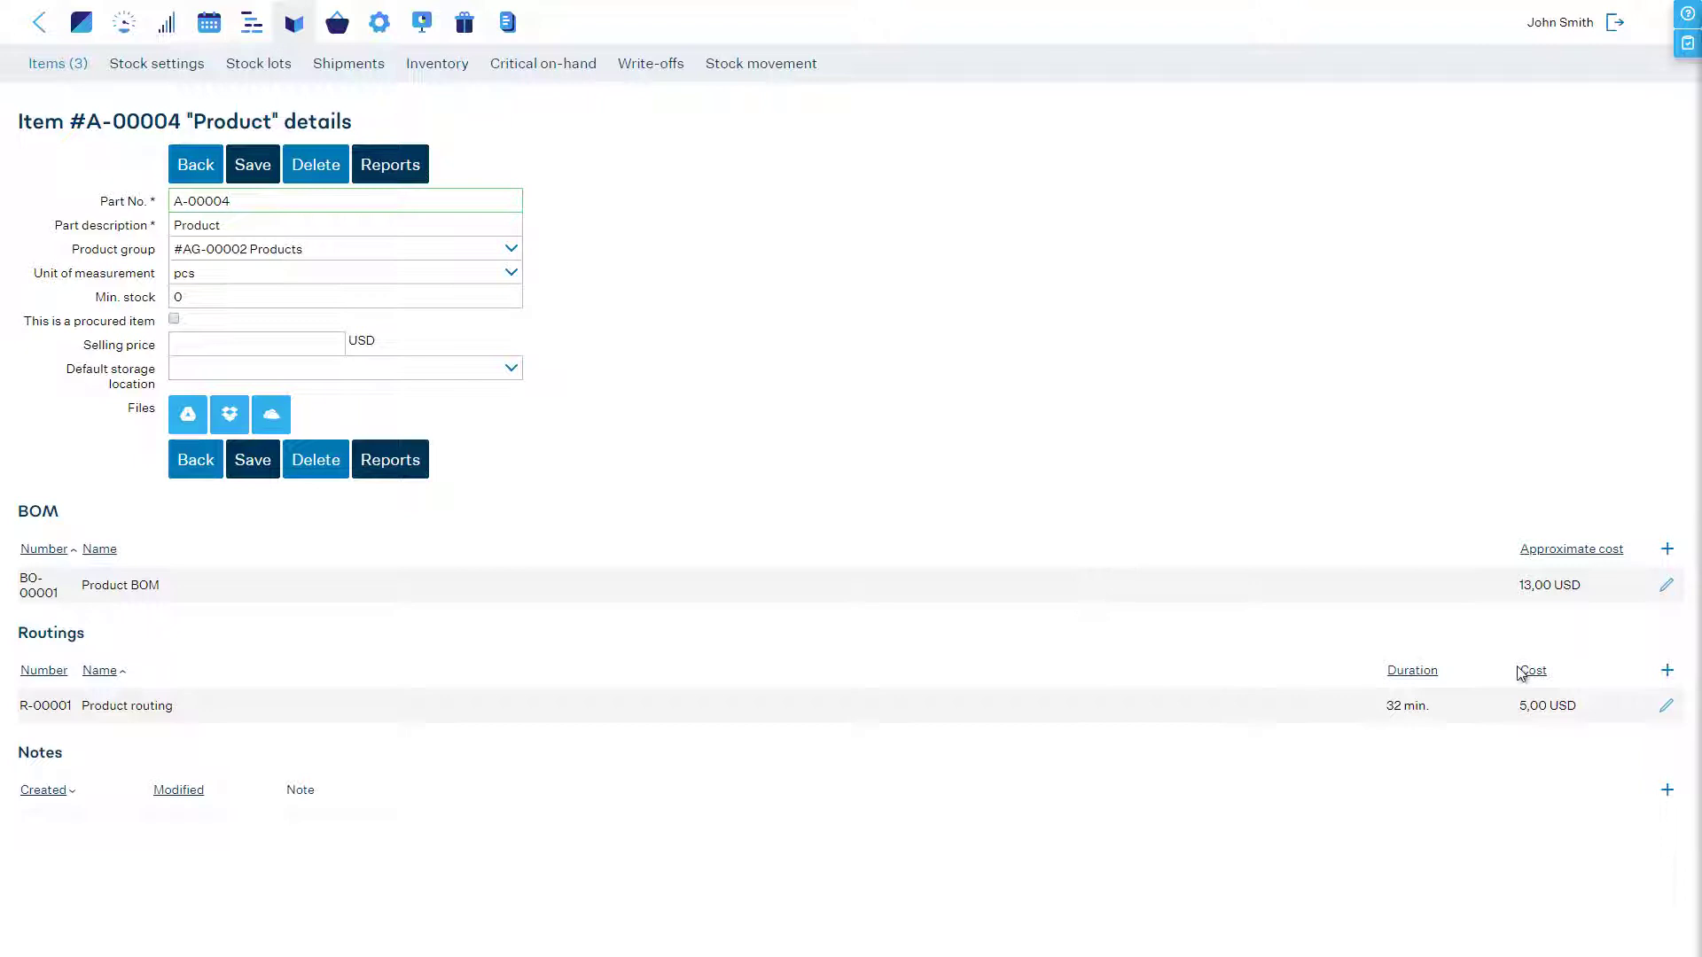
click(1666, 708)
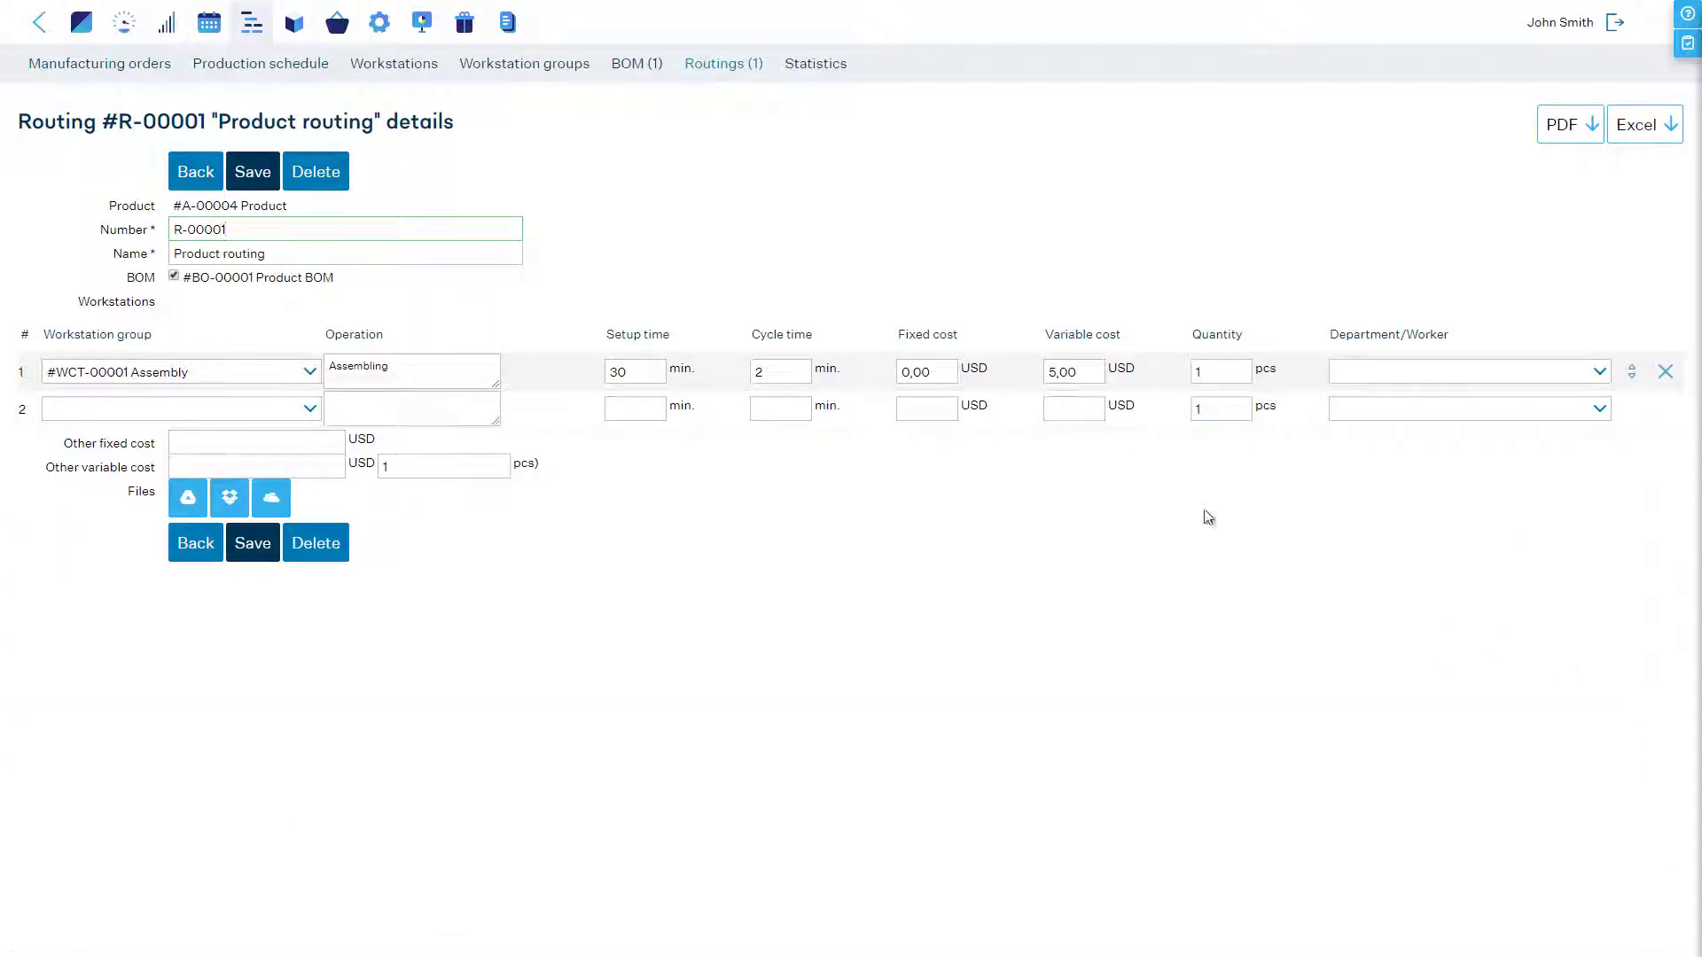
click(304, 412)
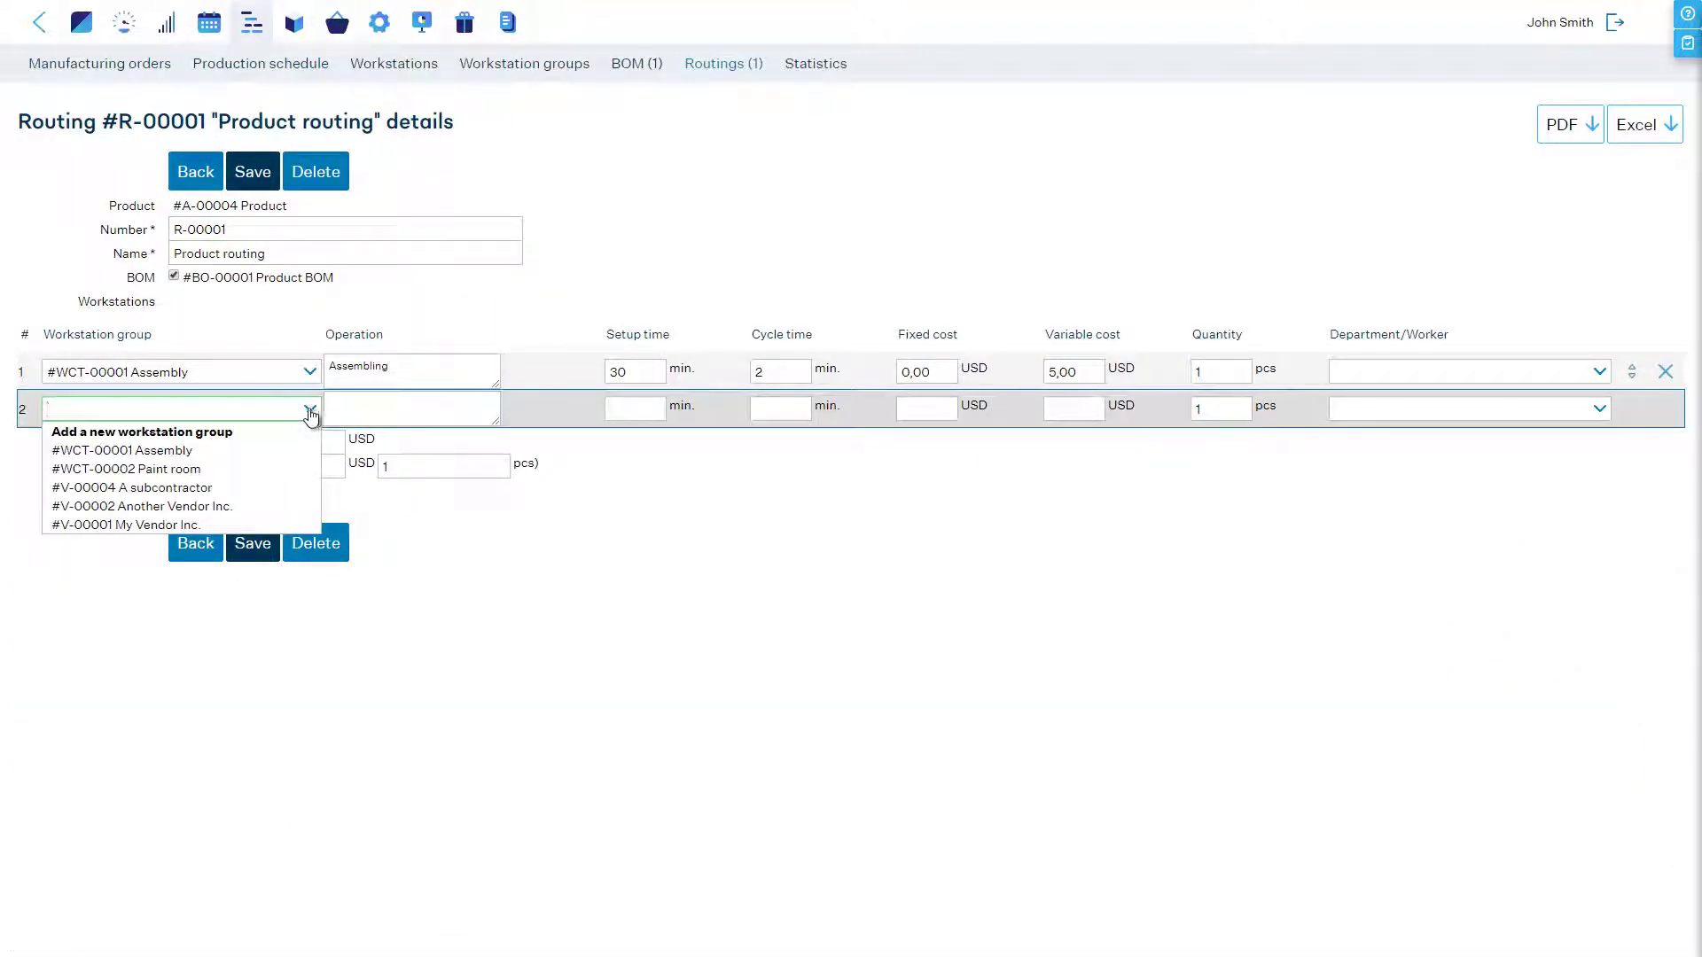
click(253, 489)
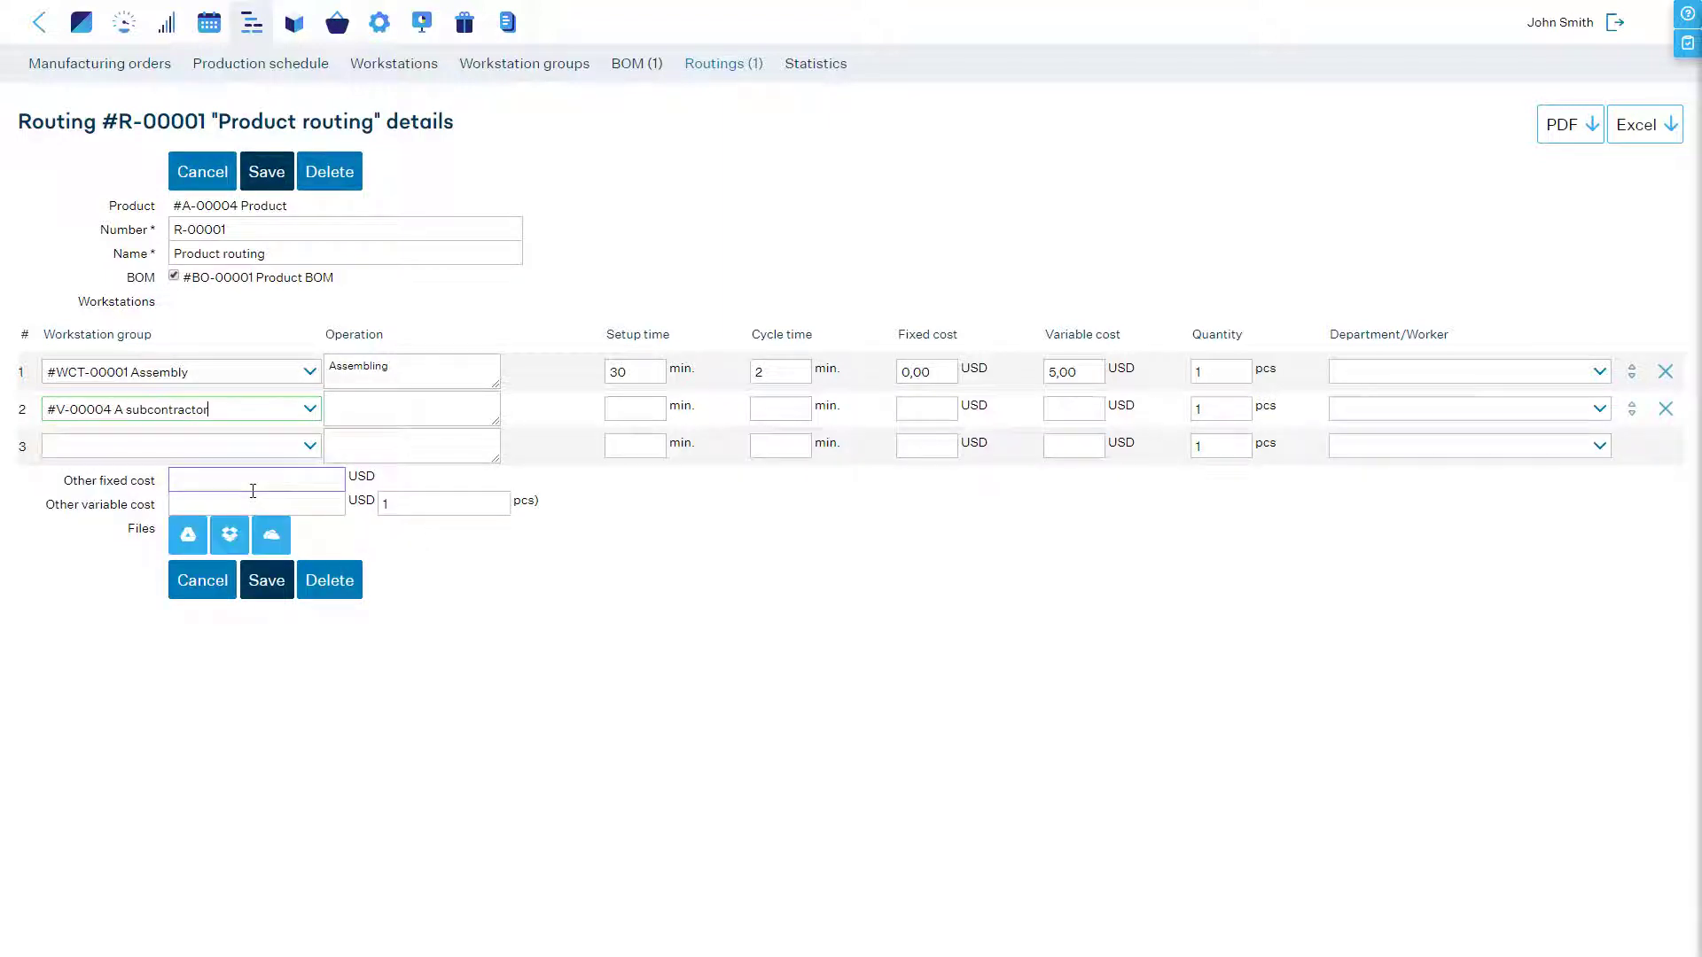
click(386, 409)
text(Pow)
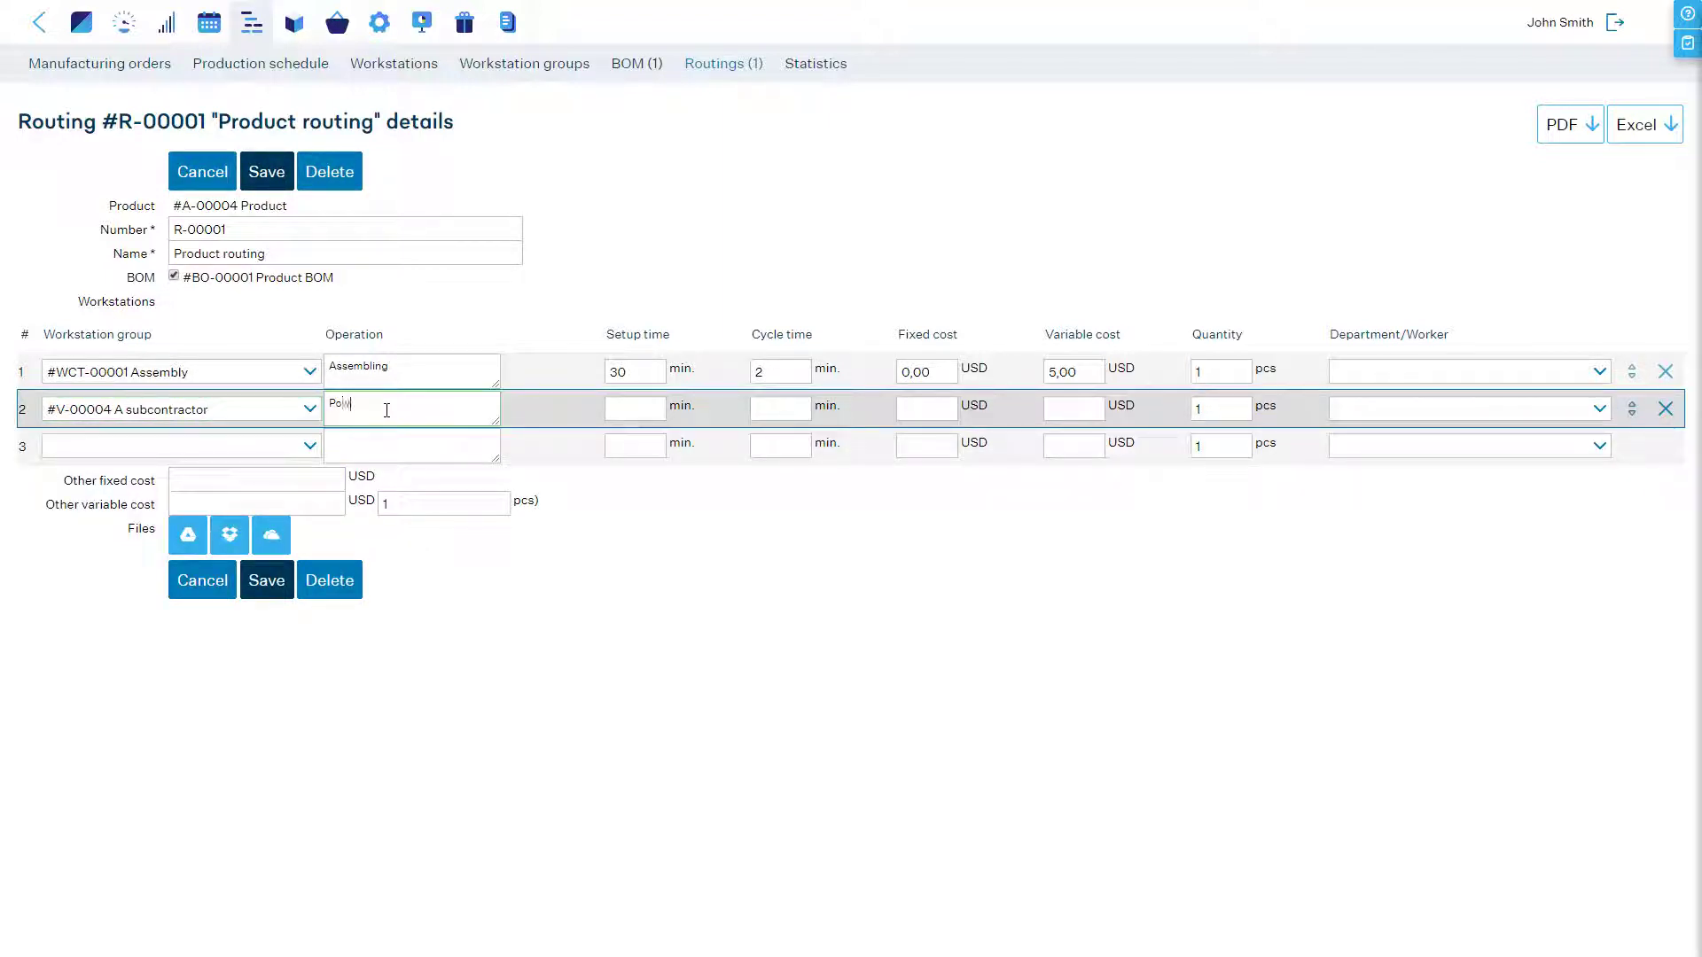
text(der coating)
click(646, 407)
text(1440)
click(774, 407)
text(50)
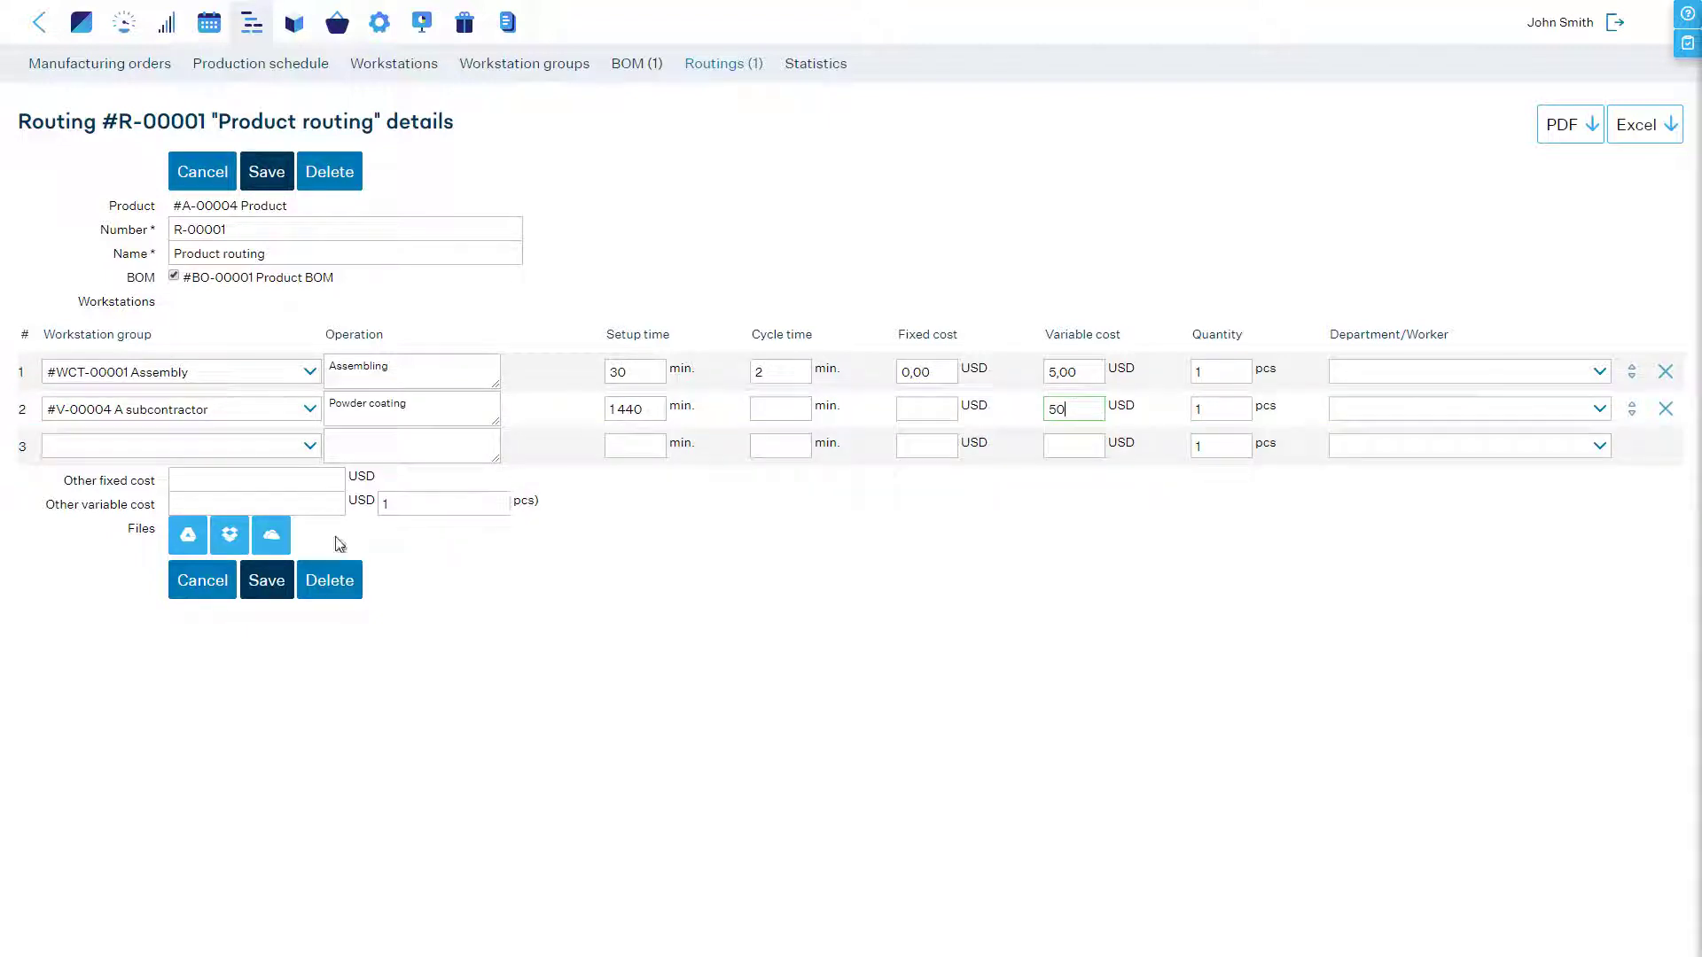
click(273, 585)
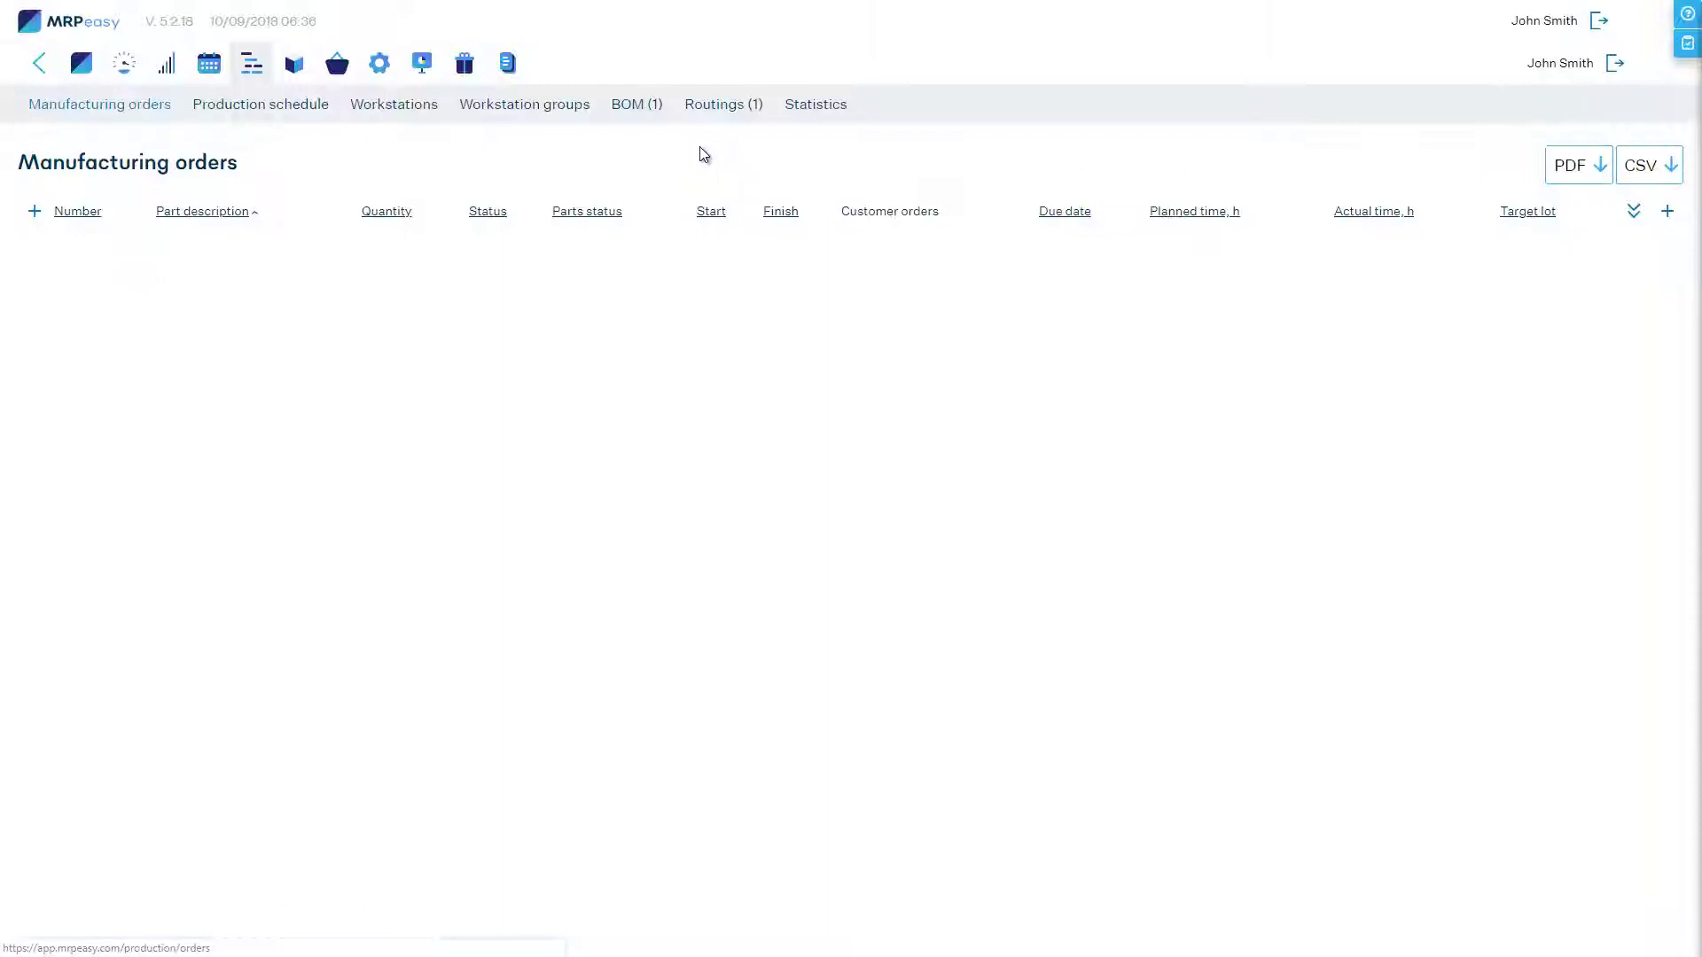
Create a manufacturing order for 100 pcs of Product and review its Powder coating subcontract.
click(35, 170)
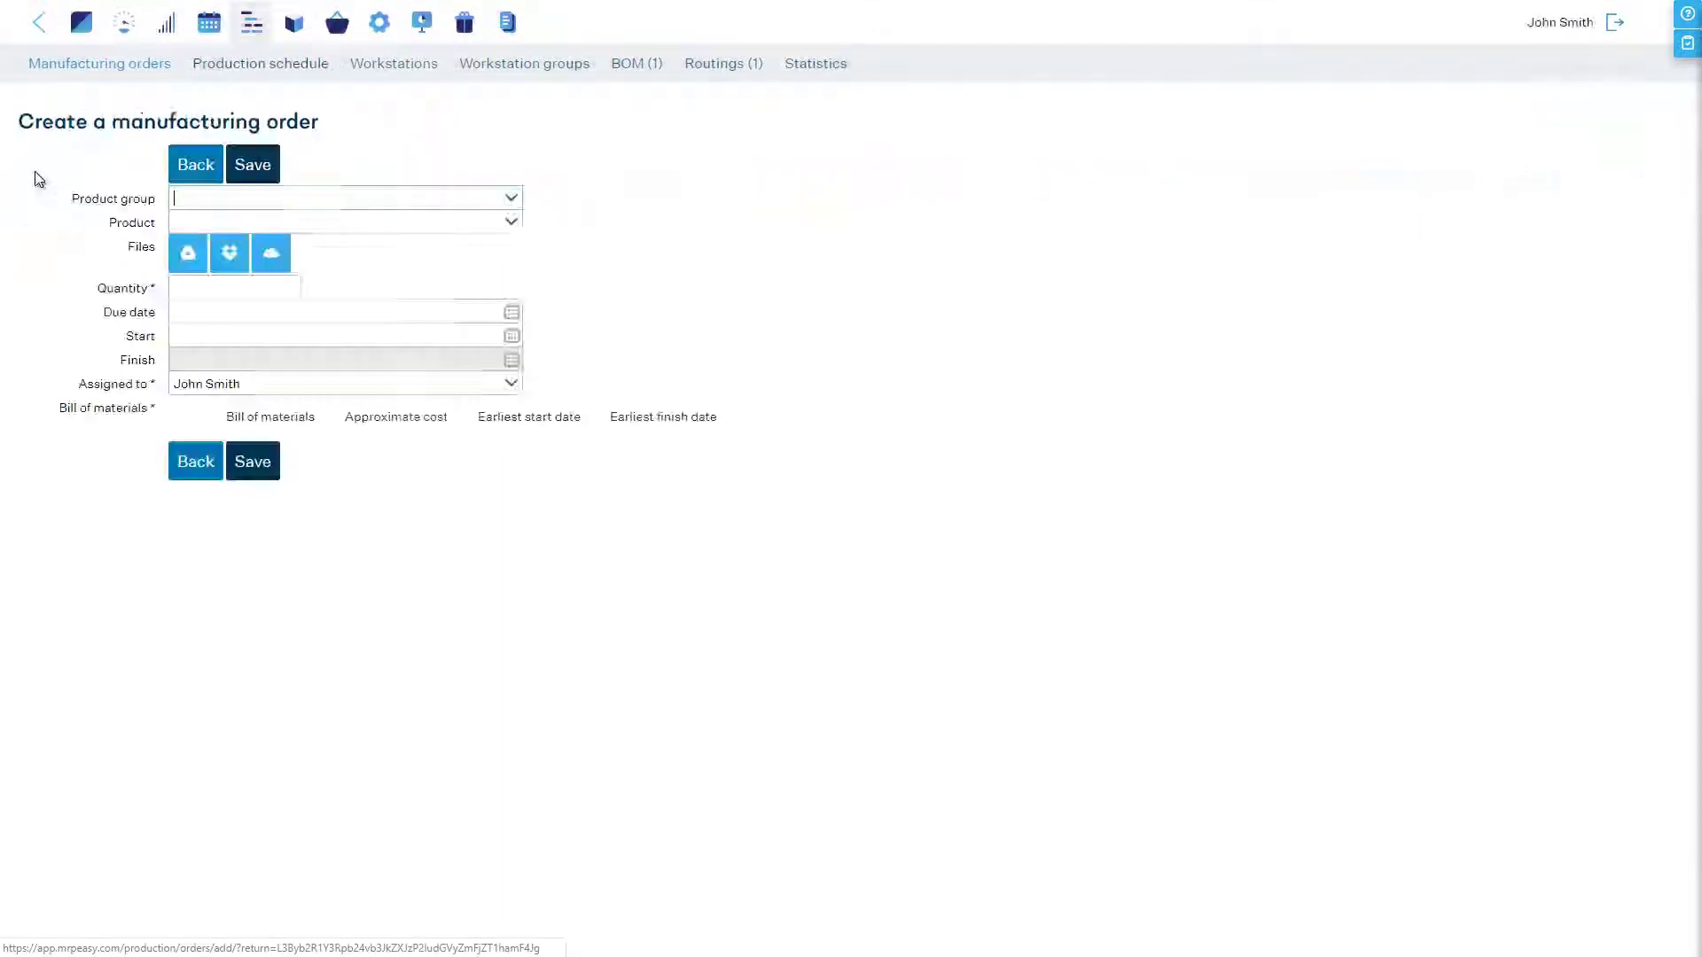
click(511, 222)
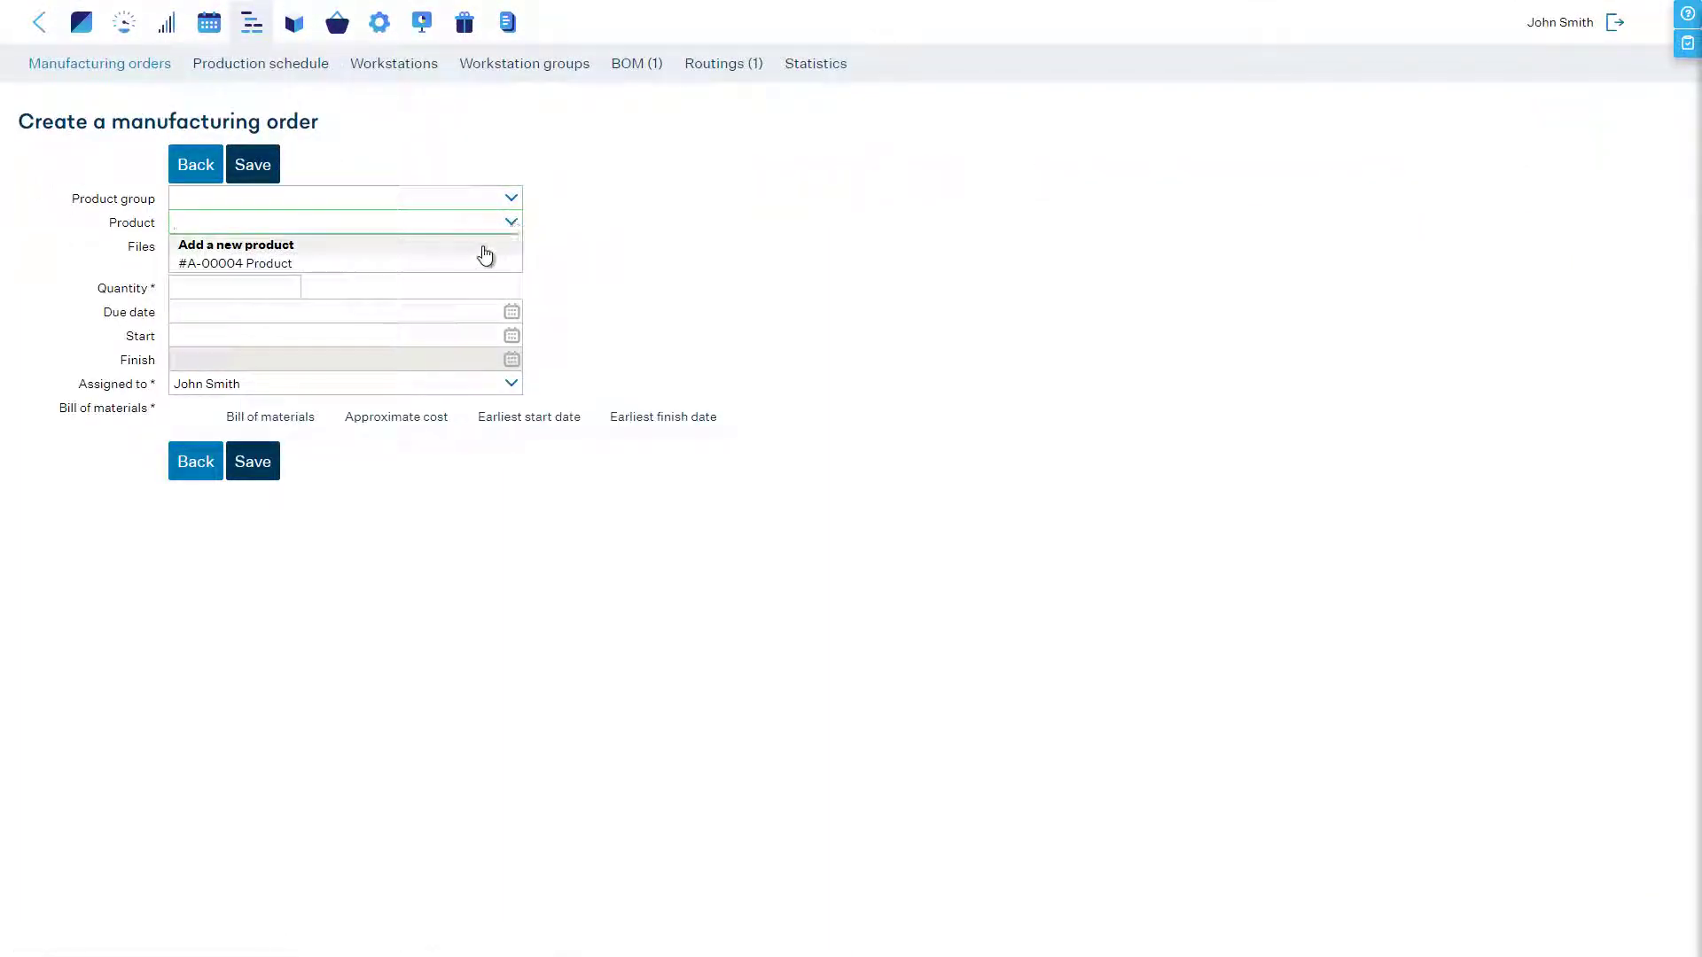
click(478, 266)
click(284, 285)
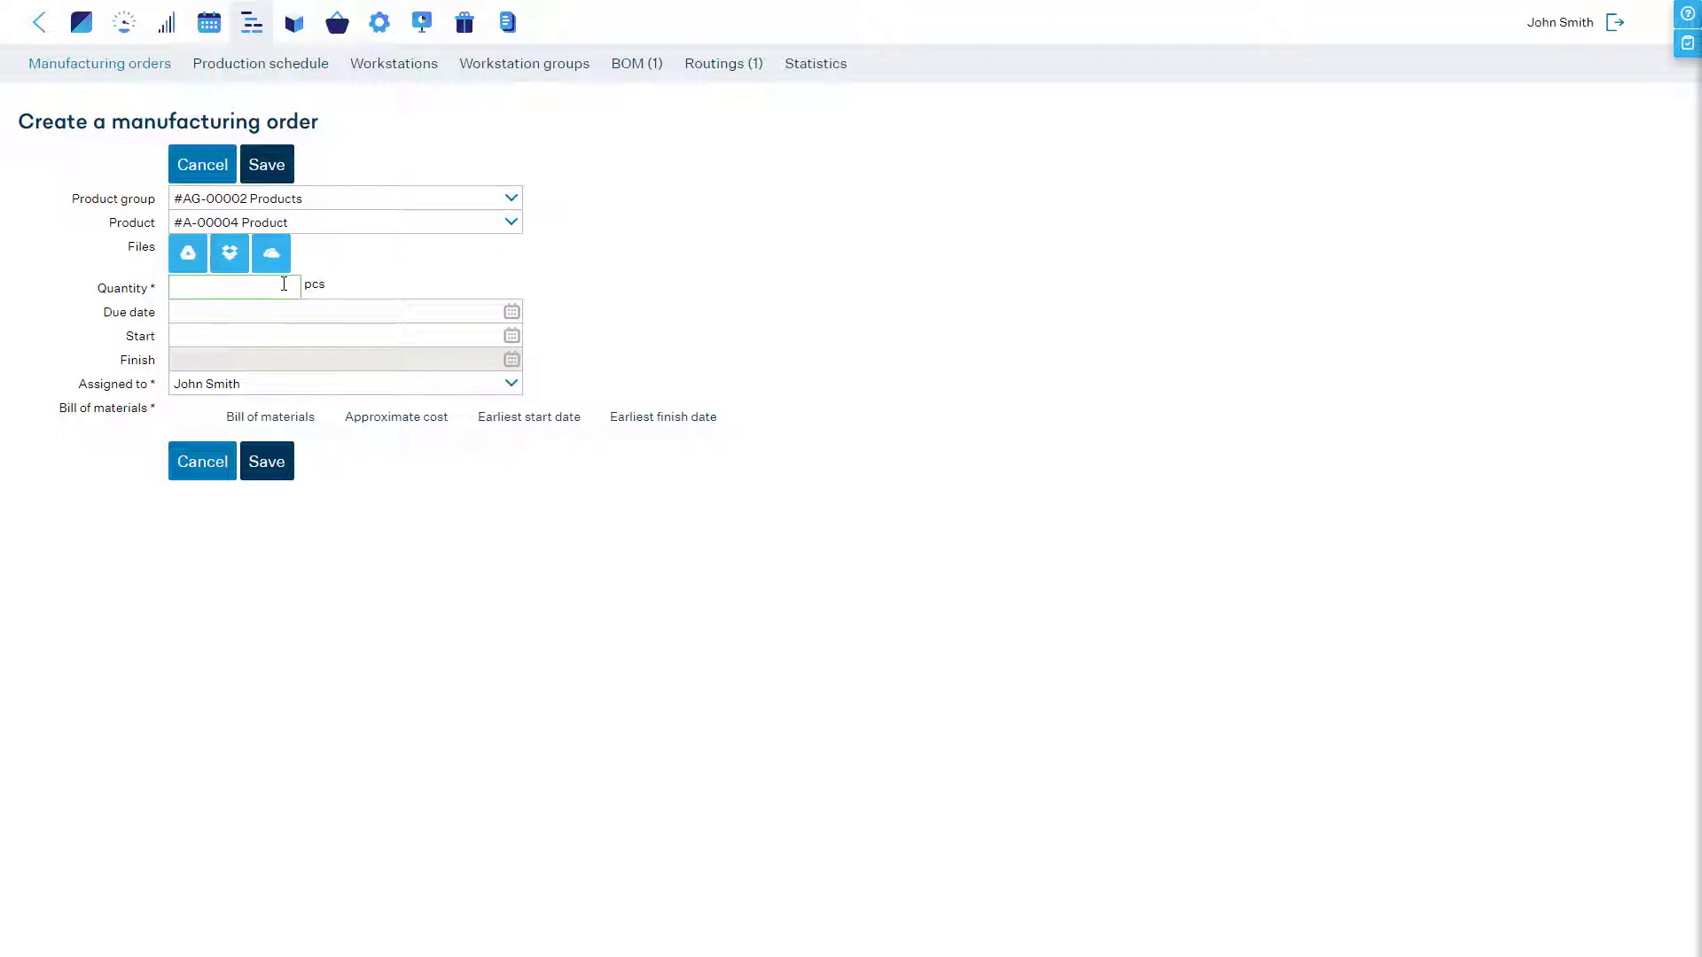
text(100)
click(266, 494)
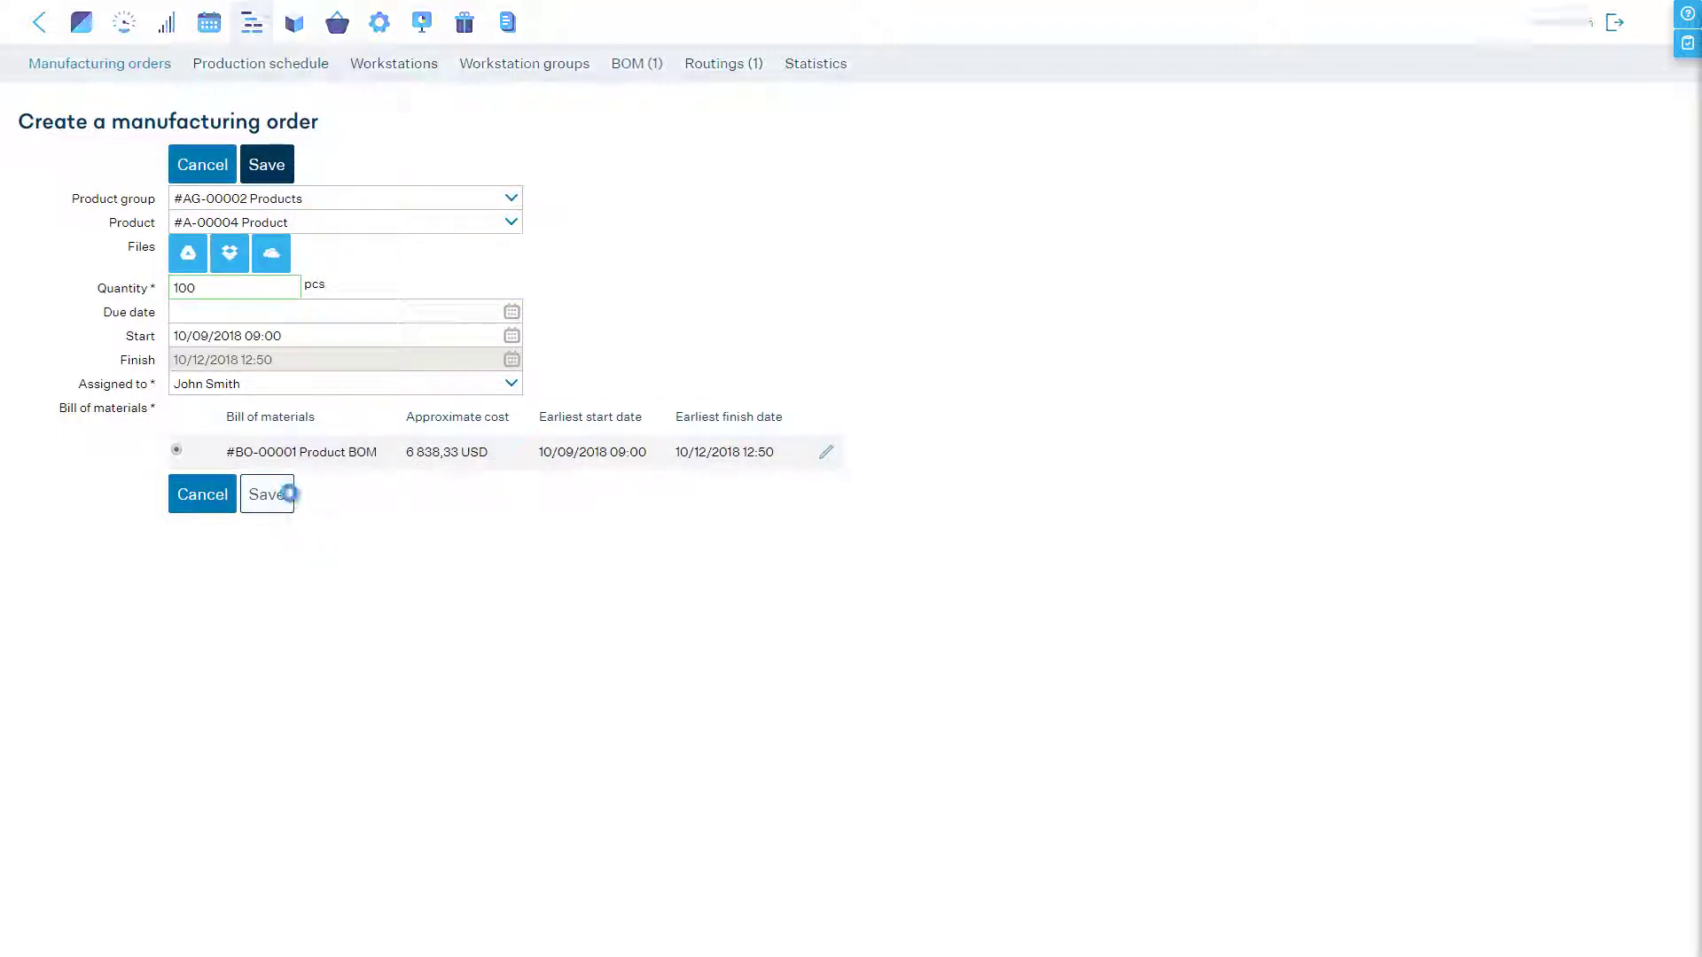
scroll(289, 497, down, 1)
scroll(292, 504, down, 1)
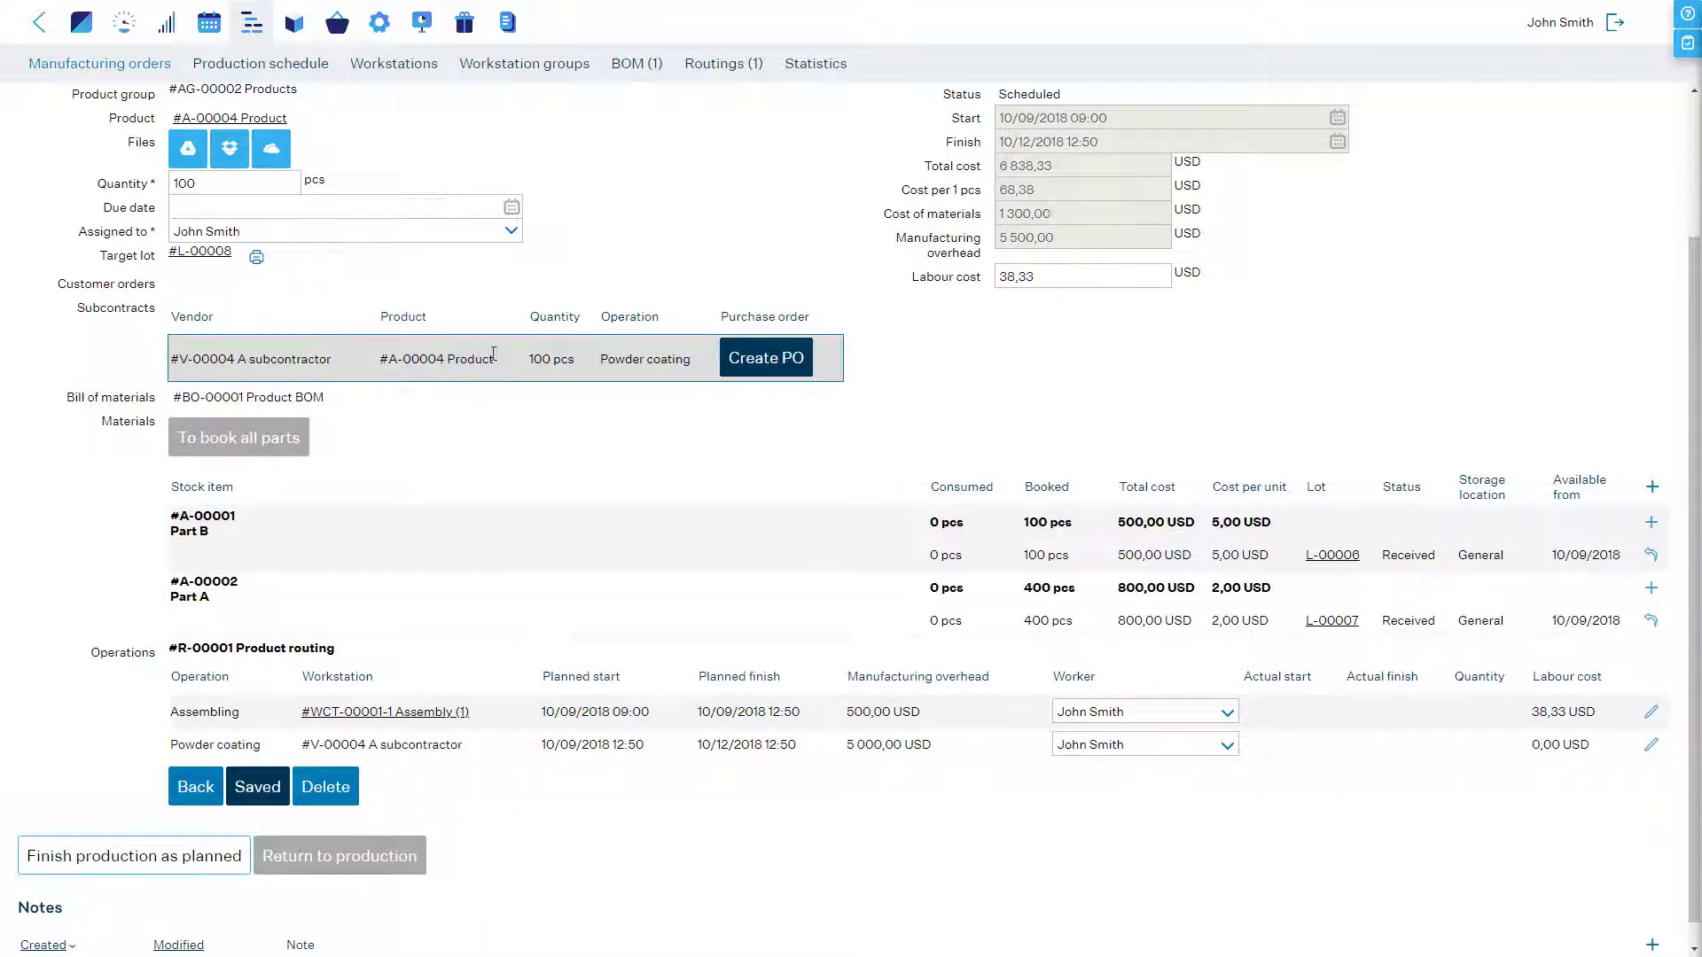
Create the subcontract purchase order PO-00004 and lower the Product unit price from 50 to 45 USD.
click(774, 359)
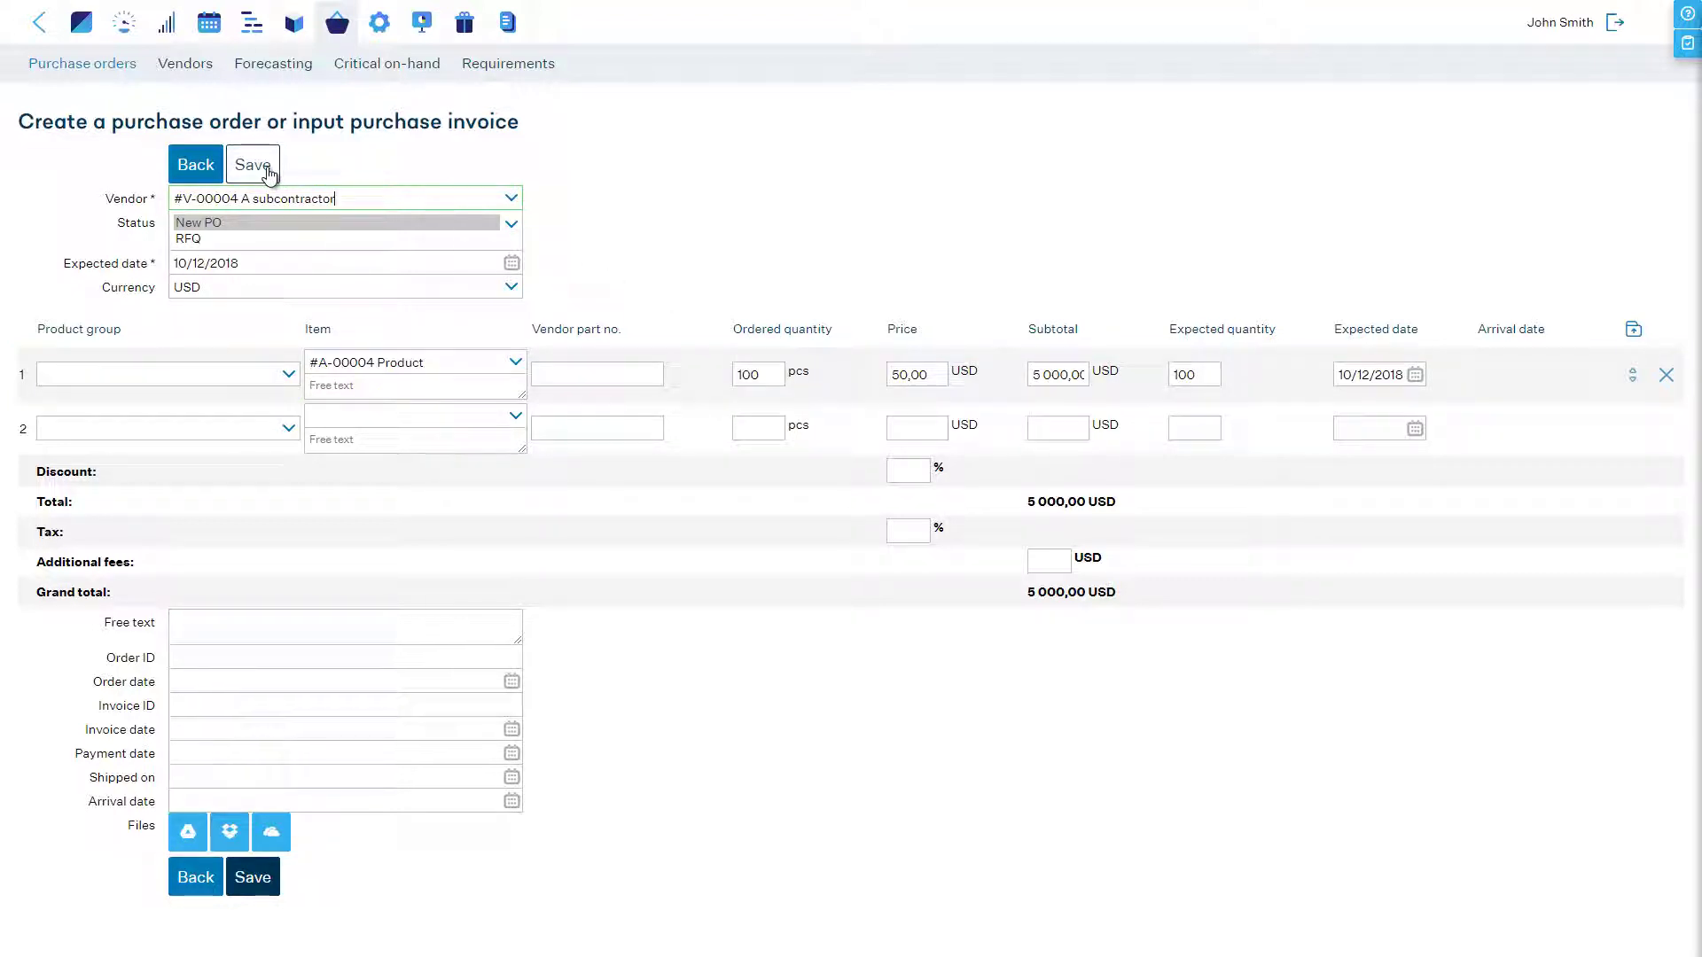
click(269, 171)
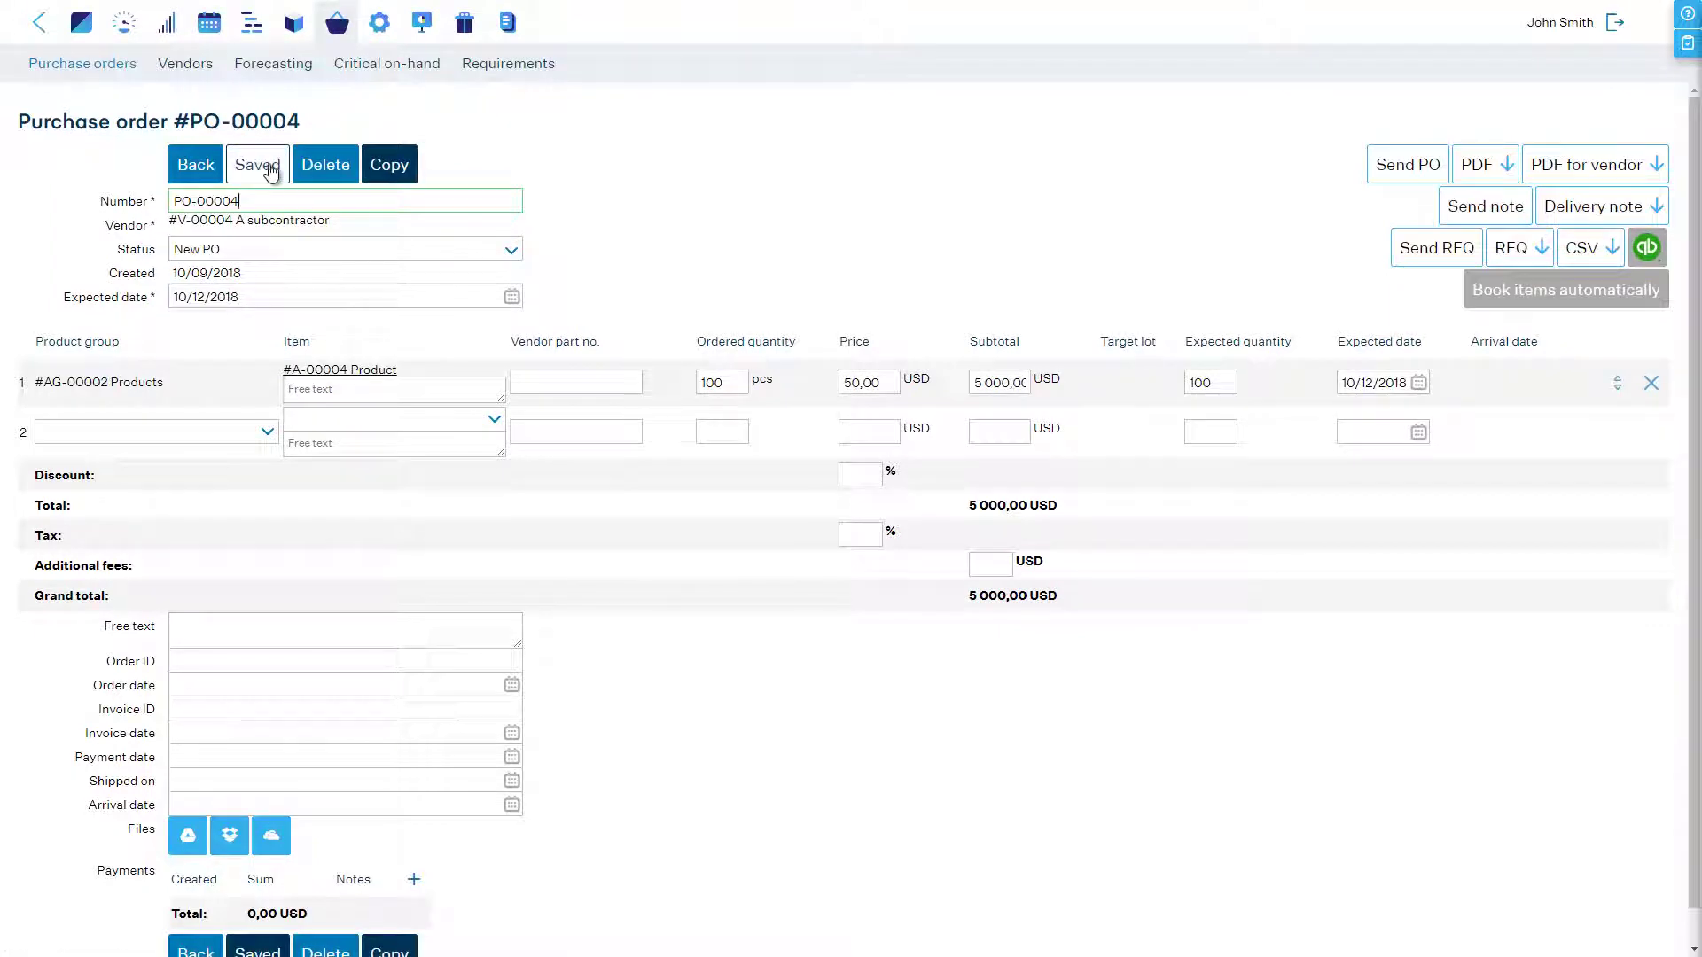
click(859, 384)
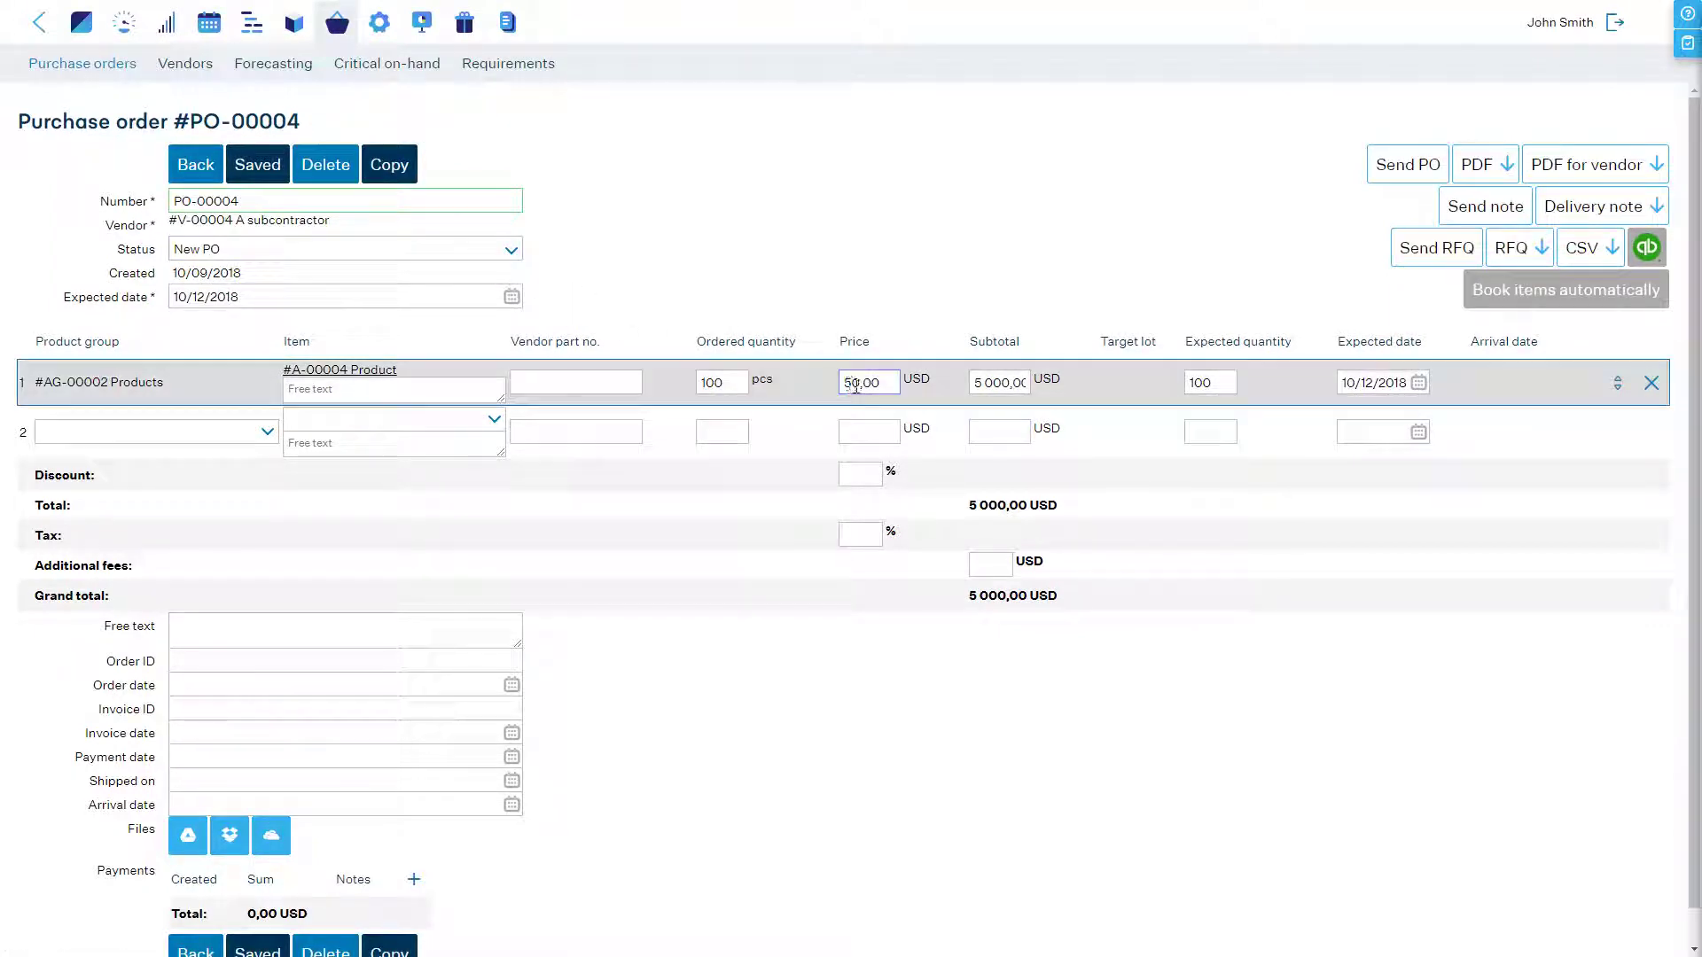
click(859, 387)
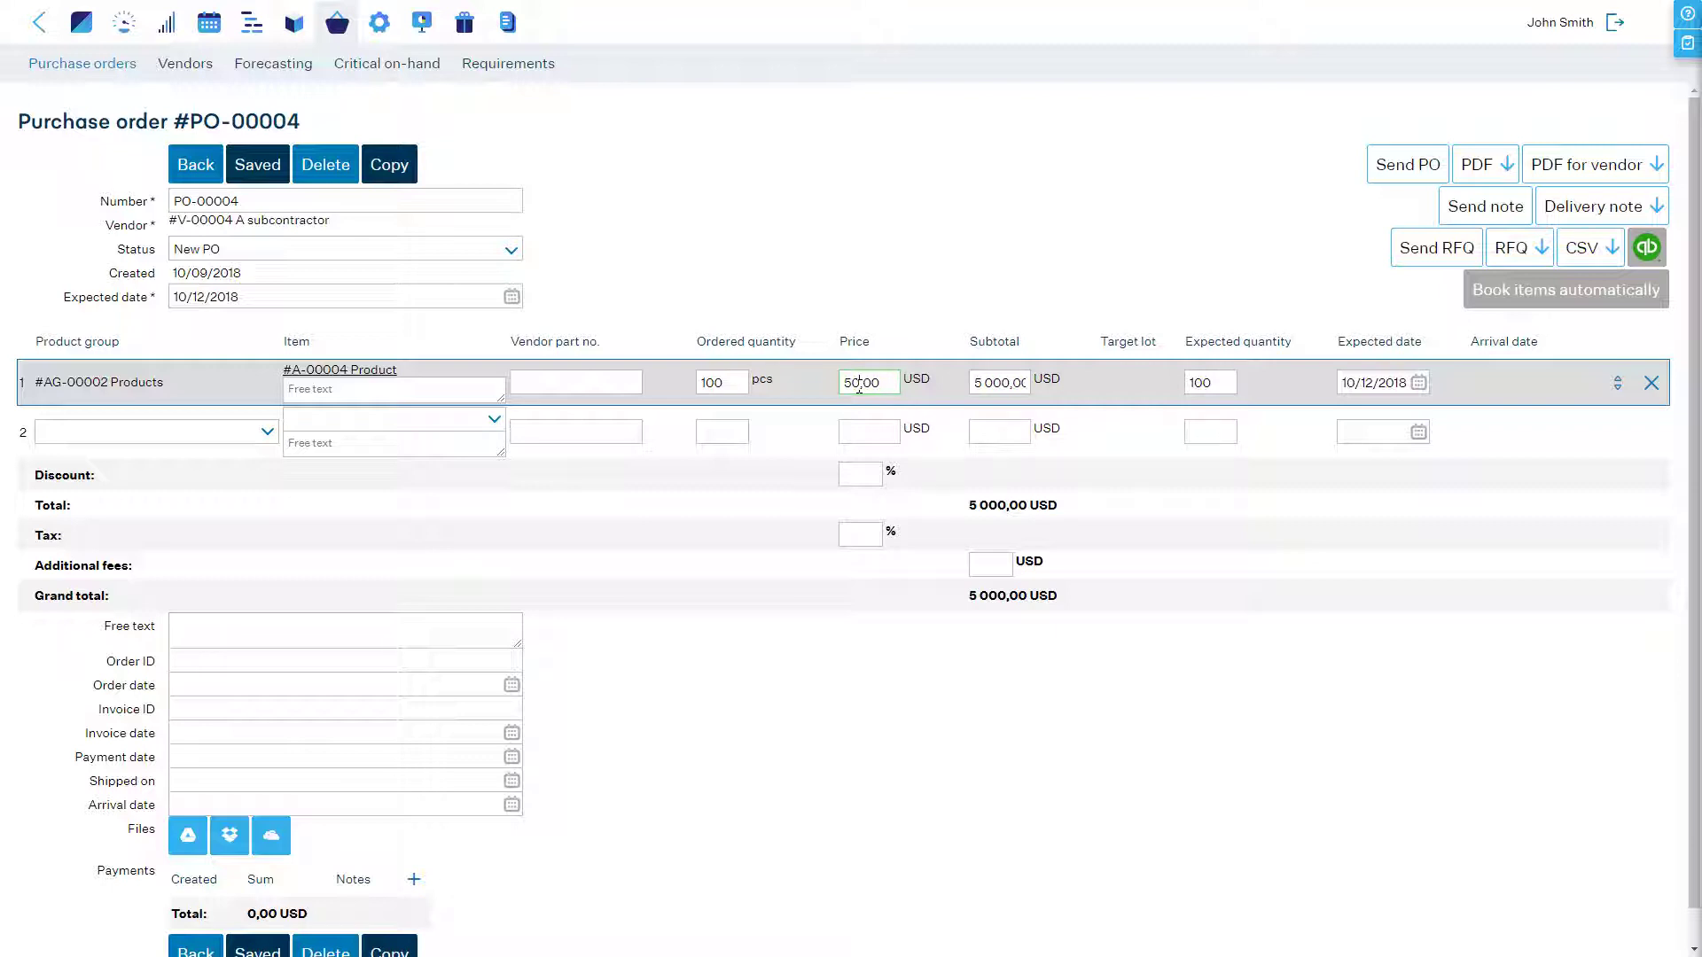
key(BackSpace)
key(BackSpace)
text(45)
click(269, 167)
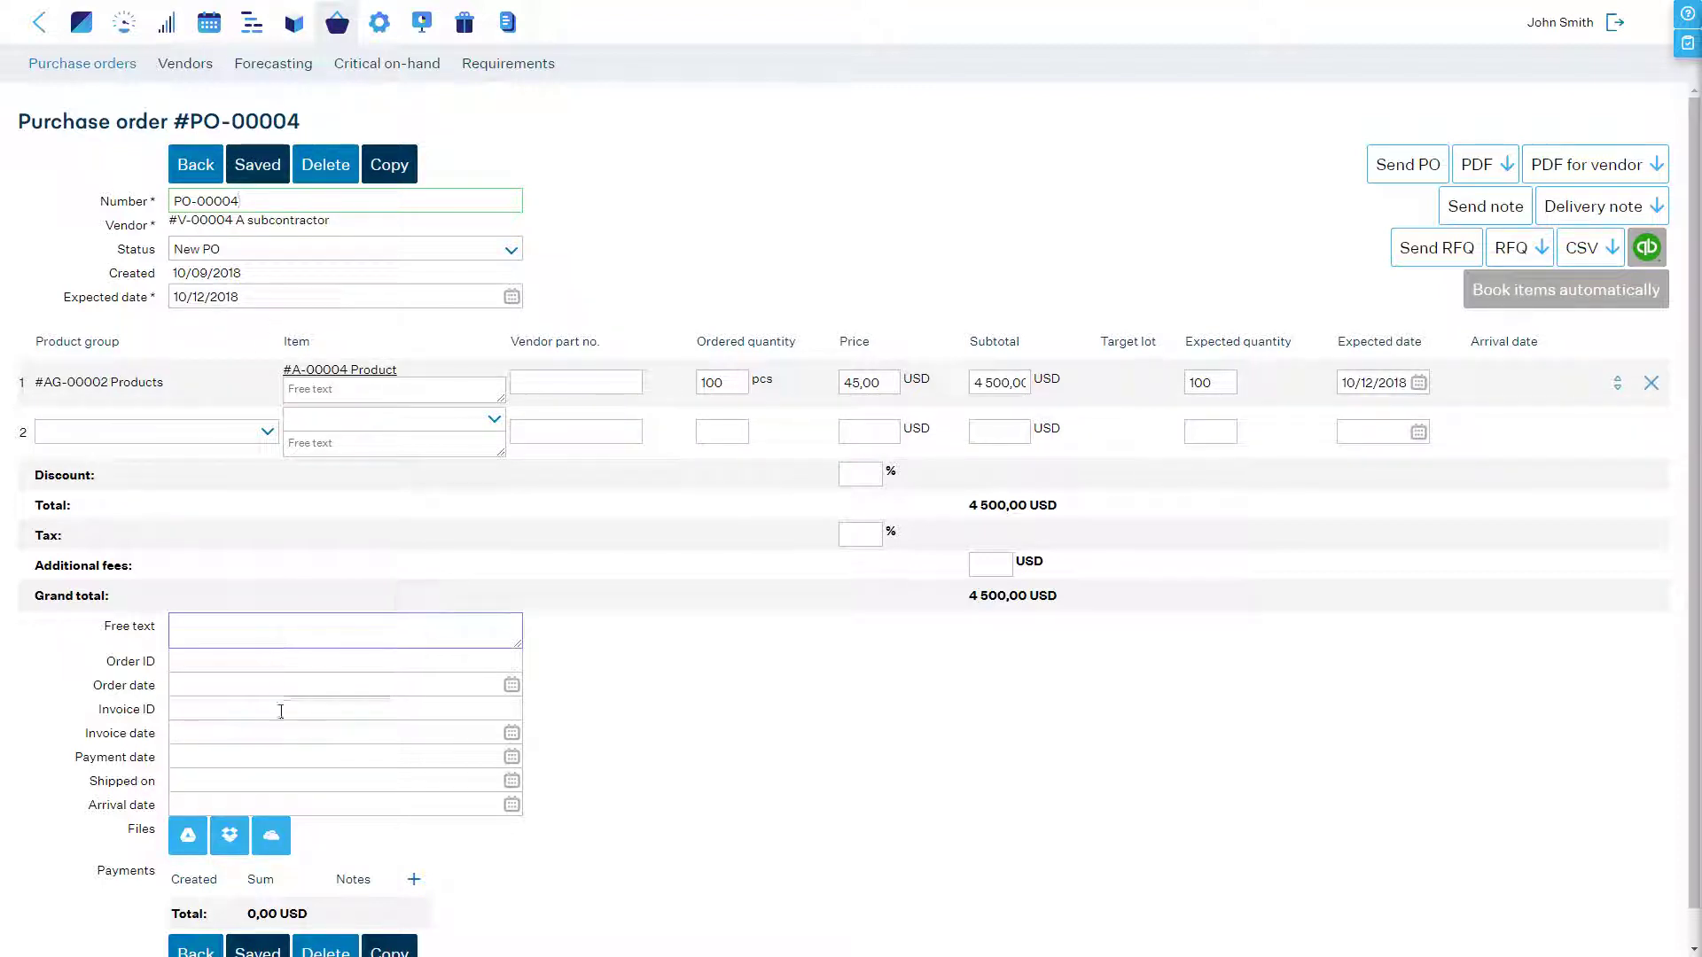
Mark PO-00004 as shipped today (10/09/2018) and return to manufacturing order MO-00003.
click(284, 770)
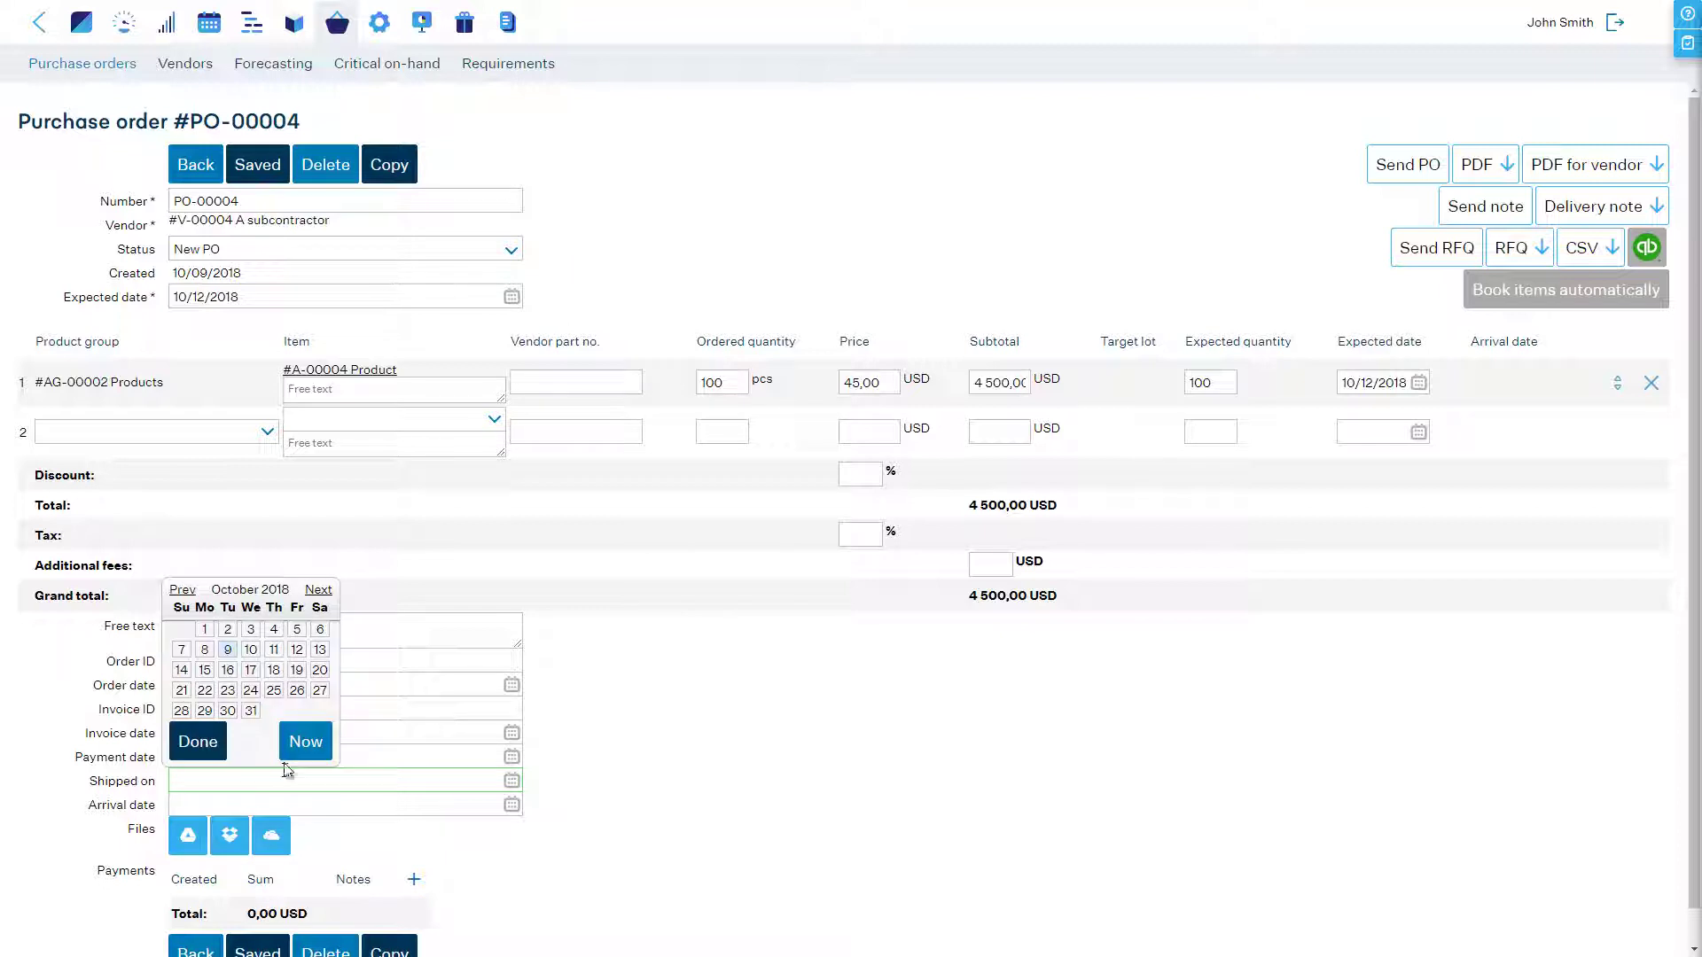
click(296, 750)
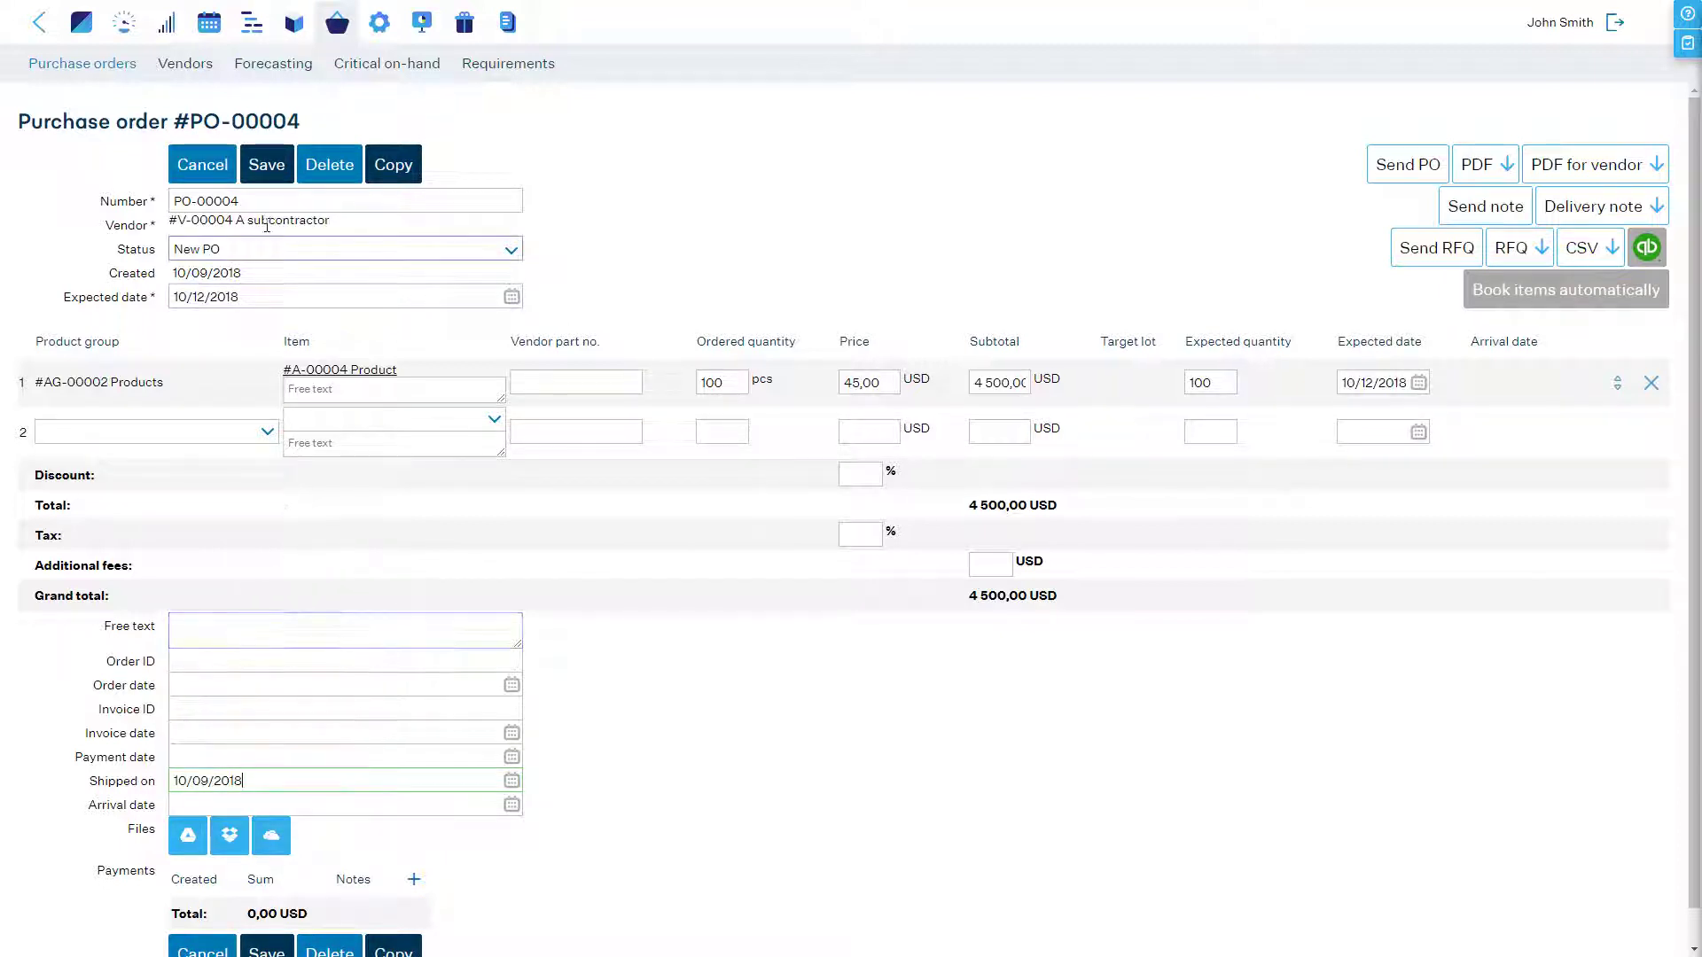
click(267, 168)
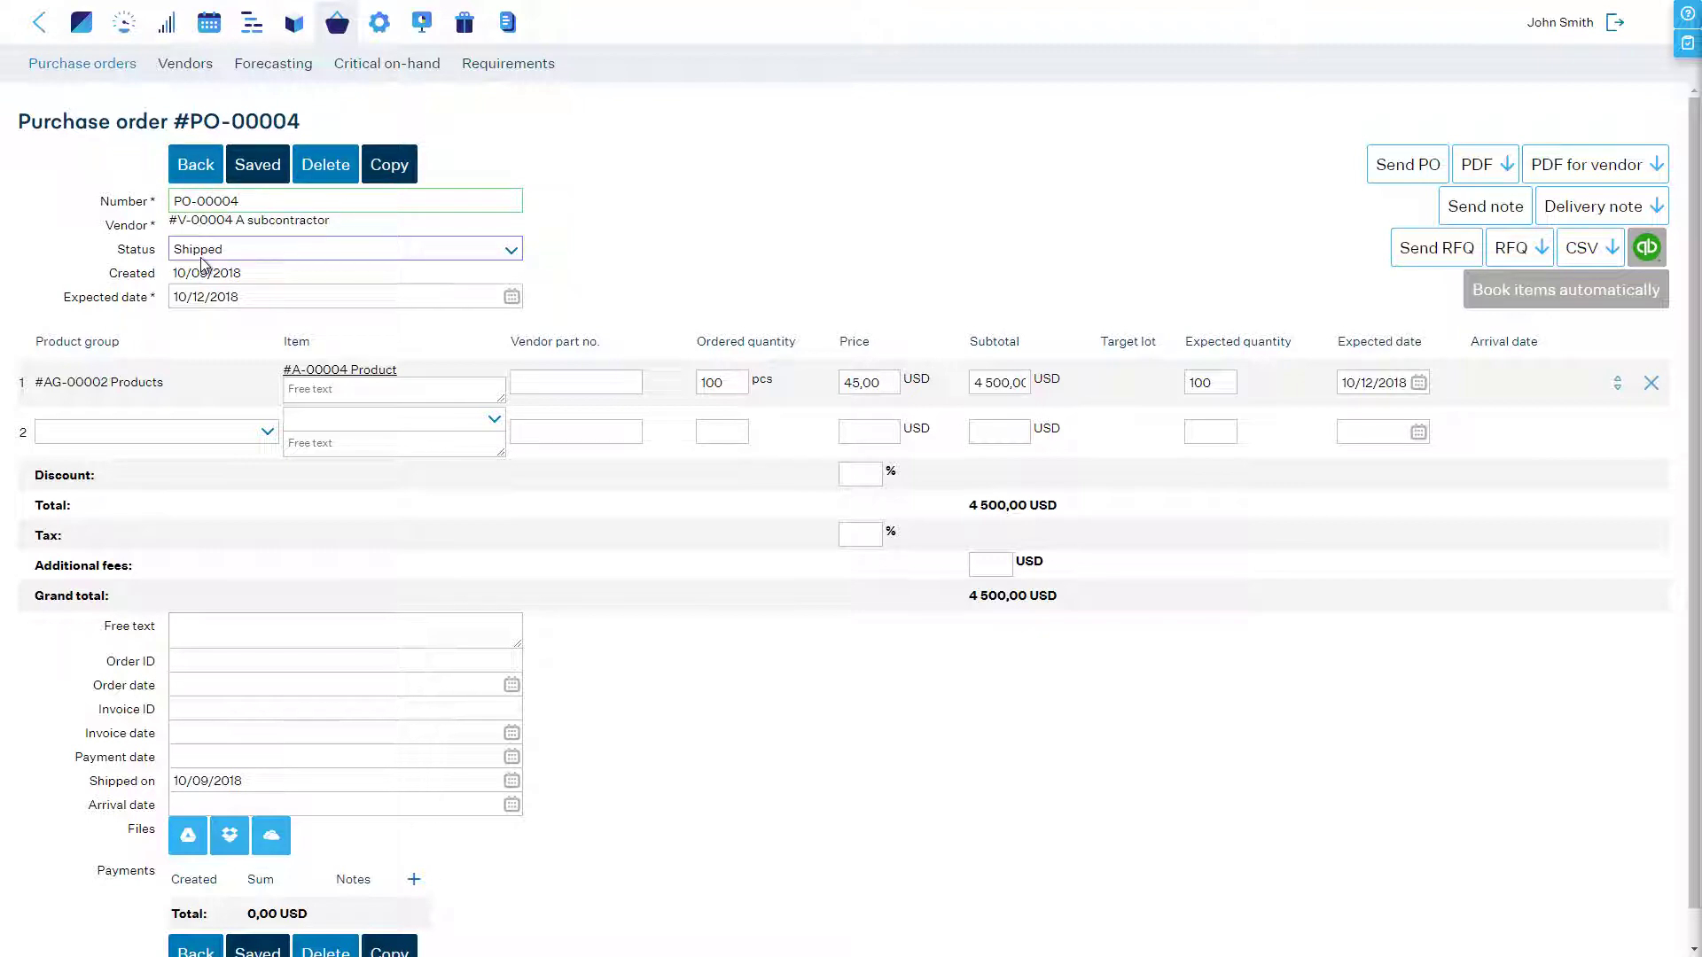
click(198, 166)
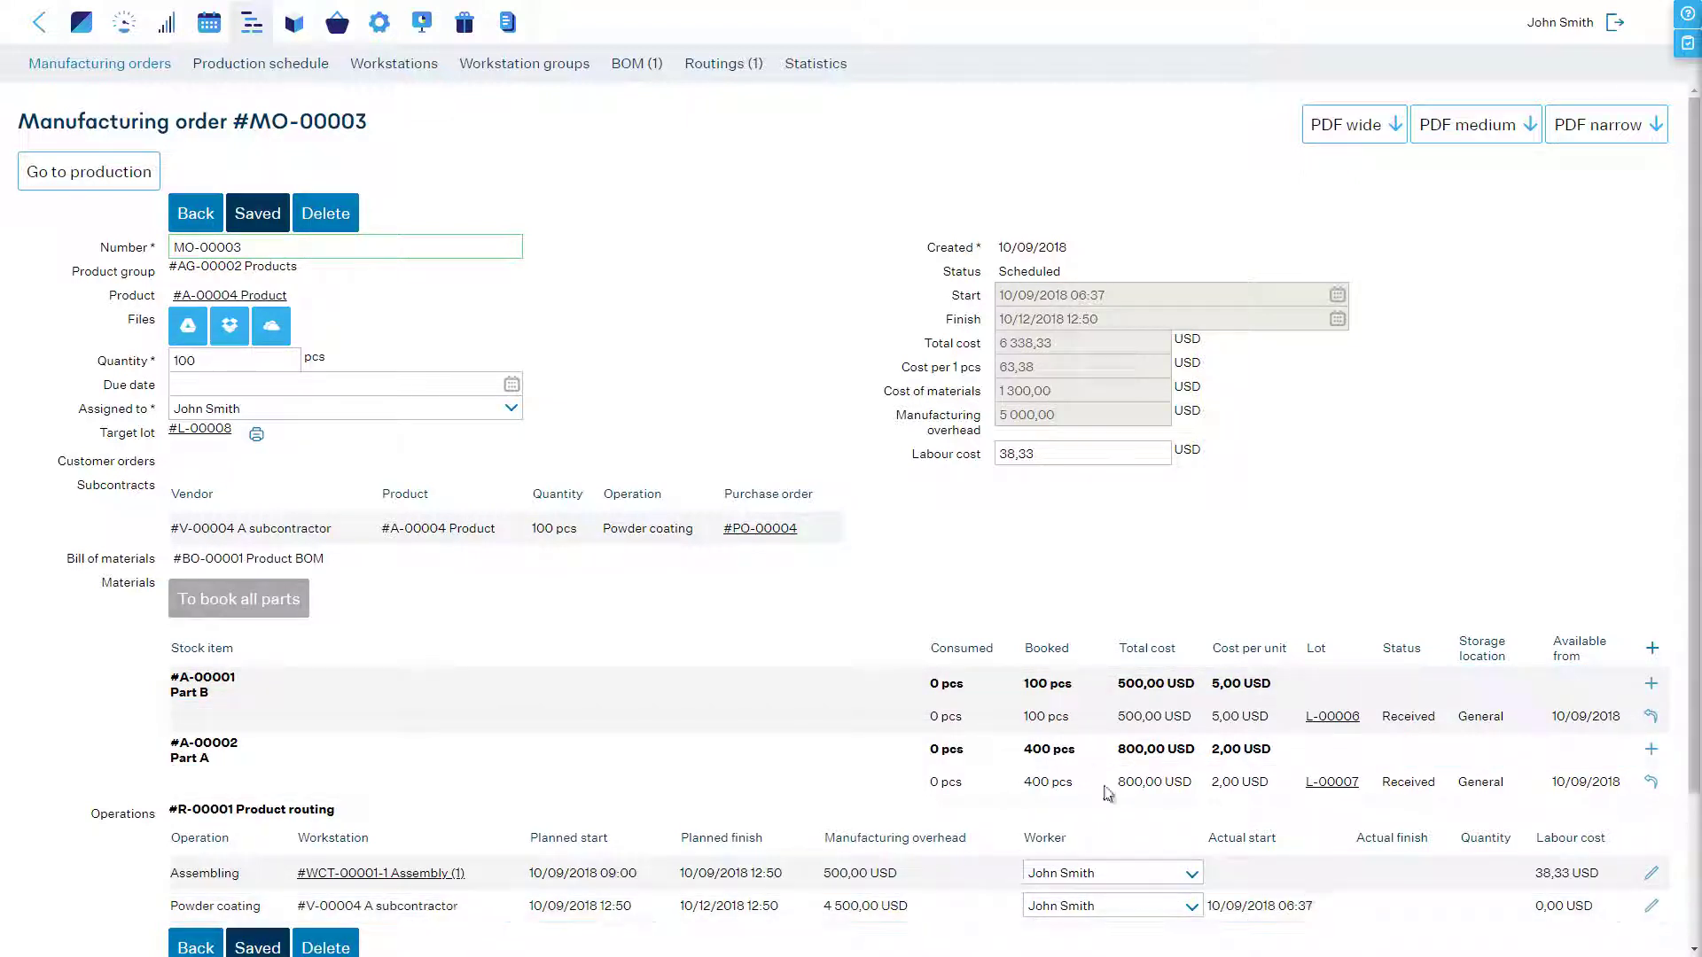
Record PO-00004 as received with arrival 10/09/2018 06:38, then go back to MO-00003.
click(761, 530)
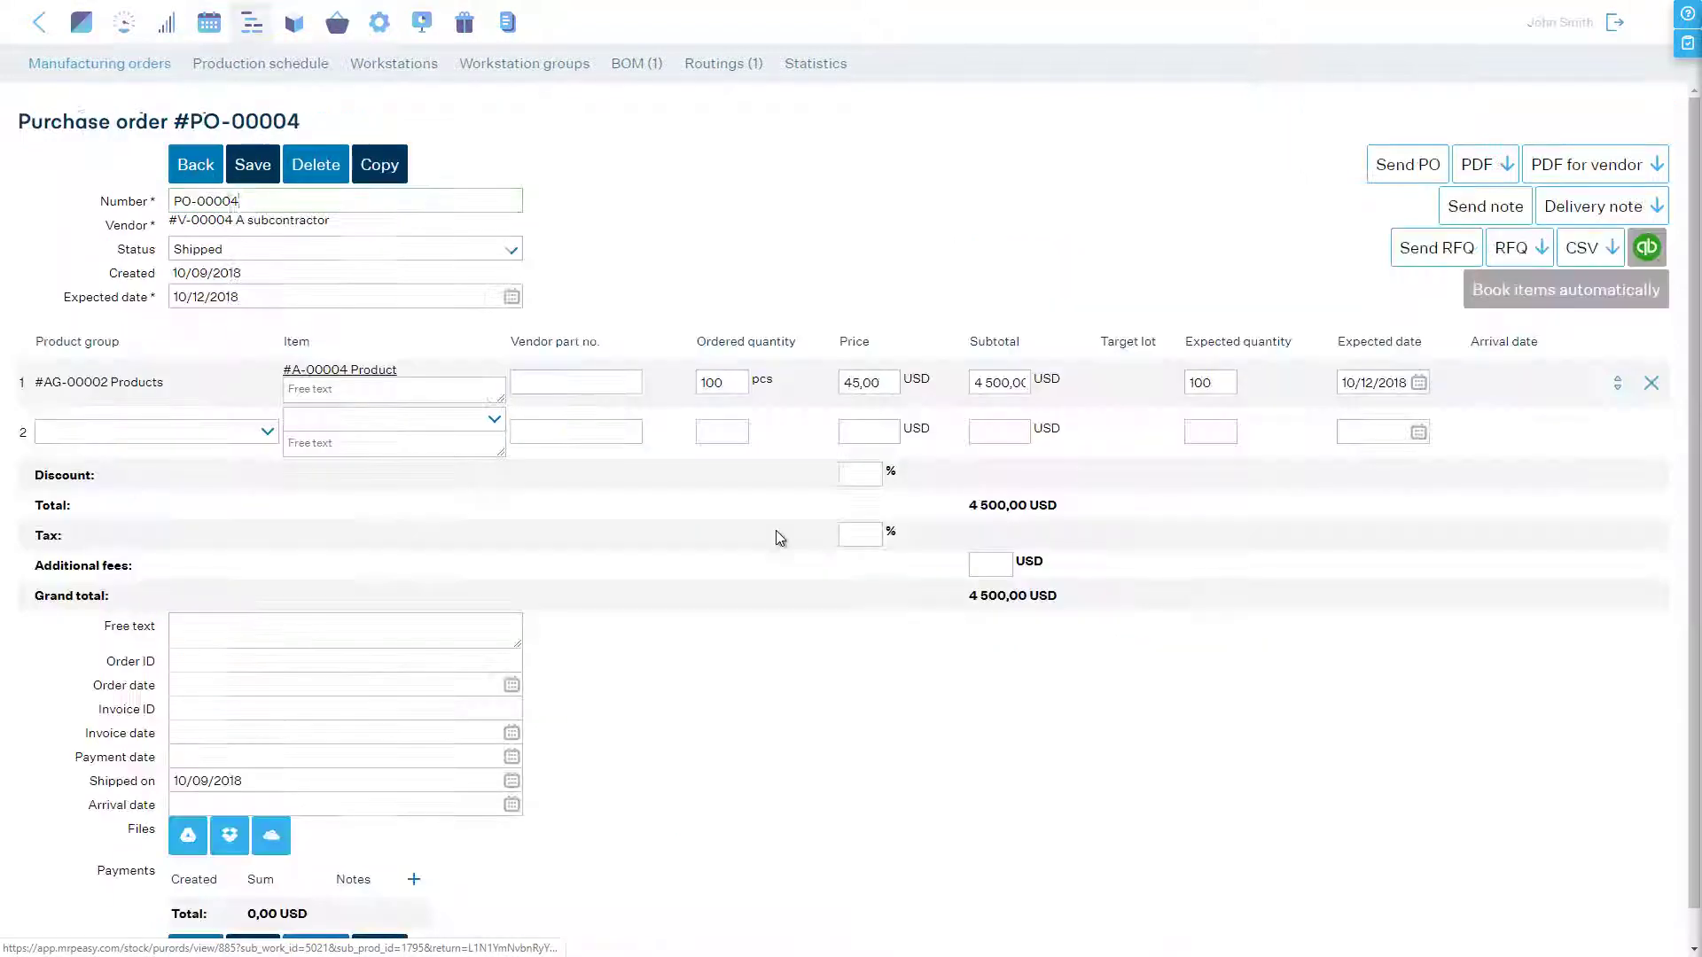
click(364, 804)
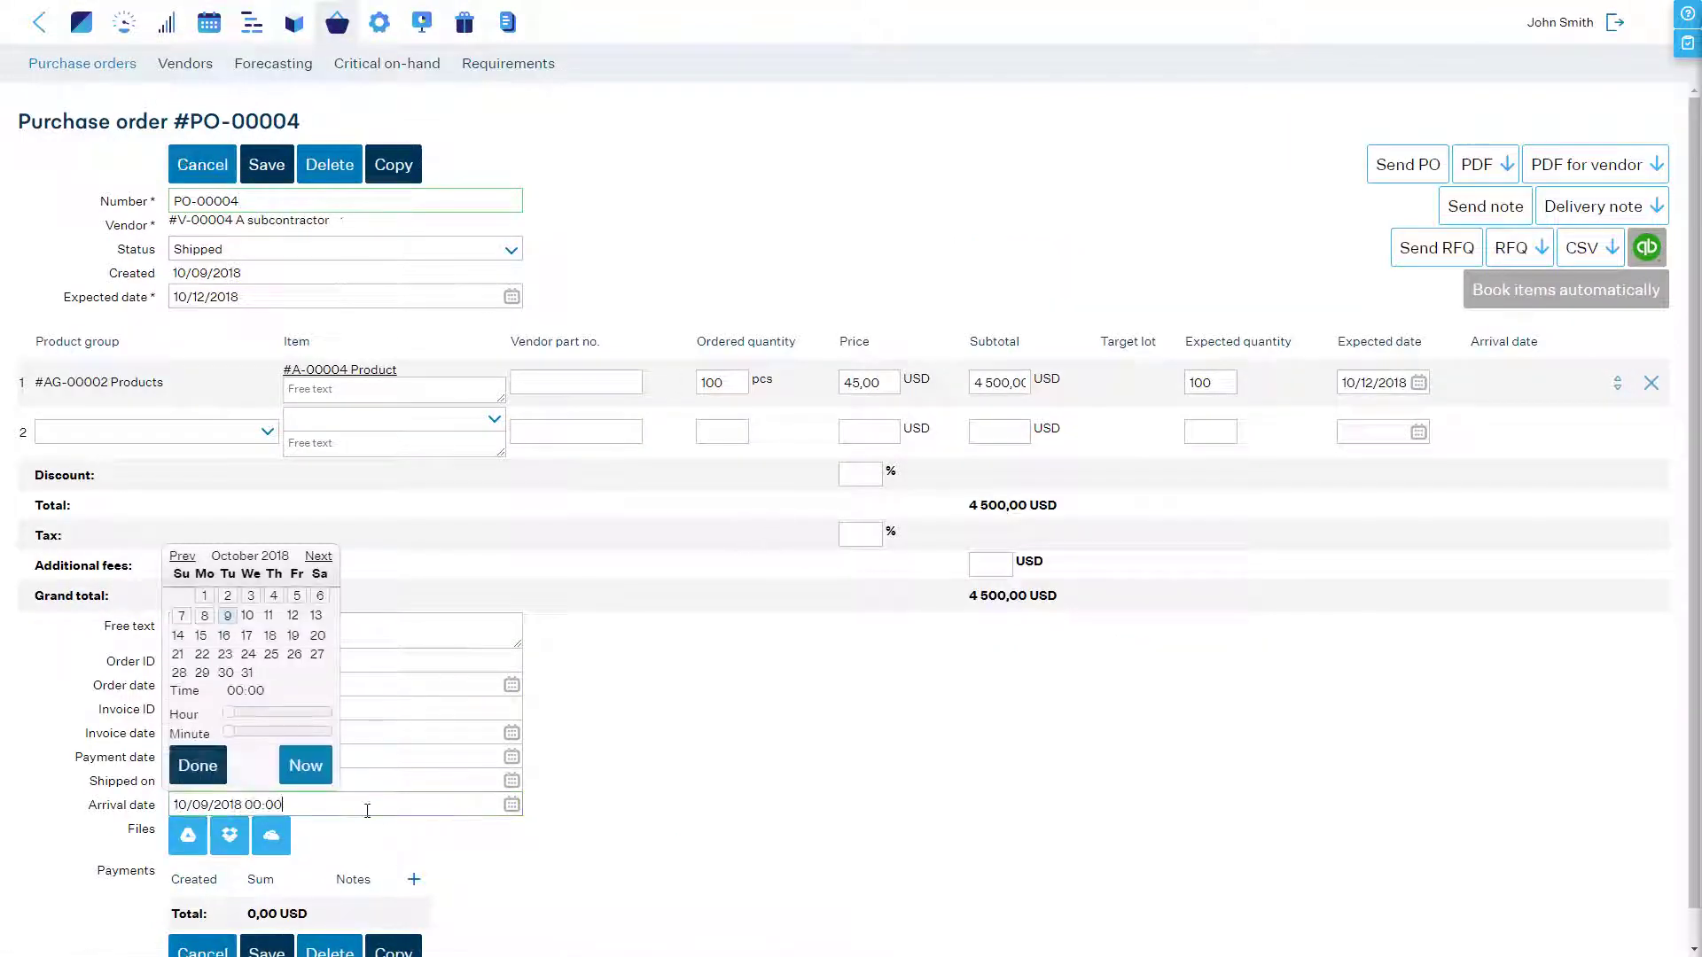
click(324, 769)
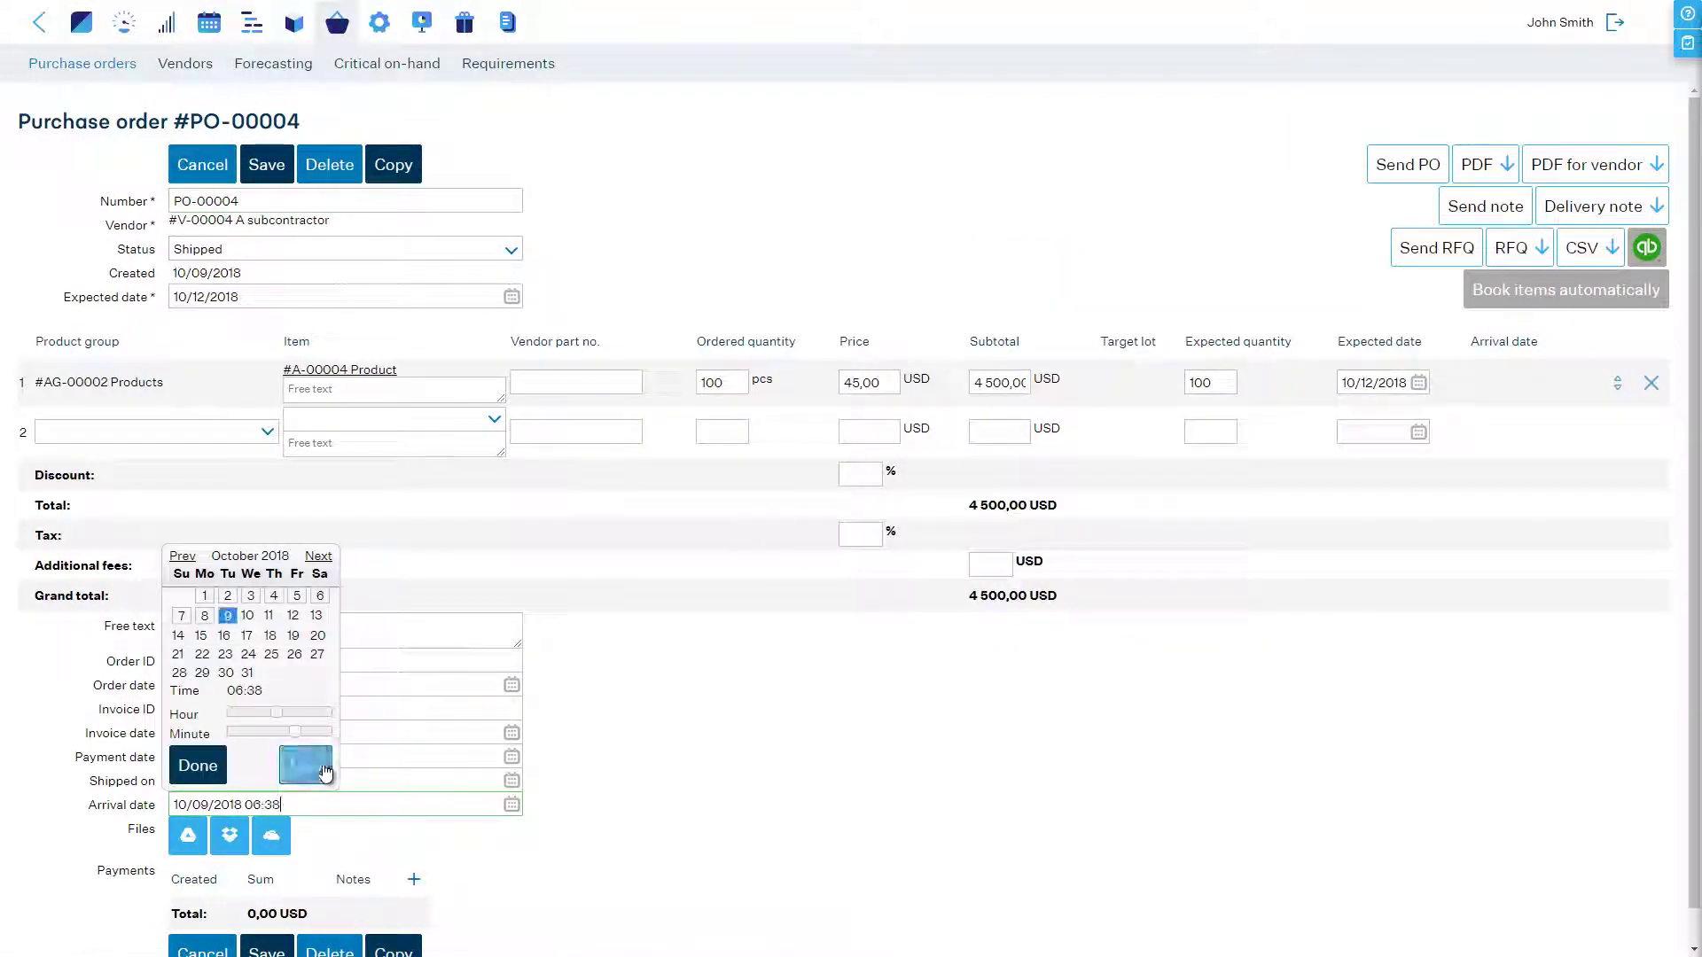
click(206, 769)
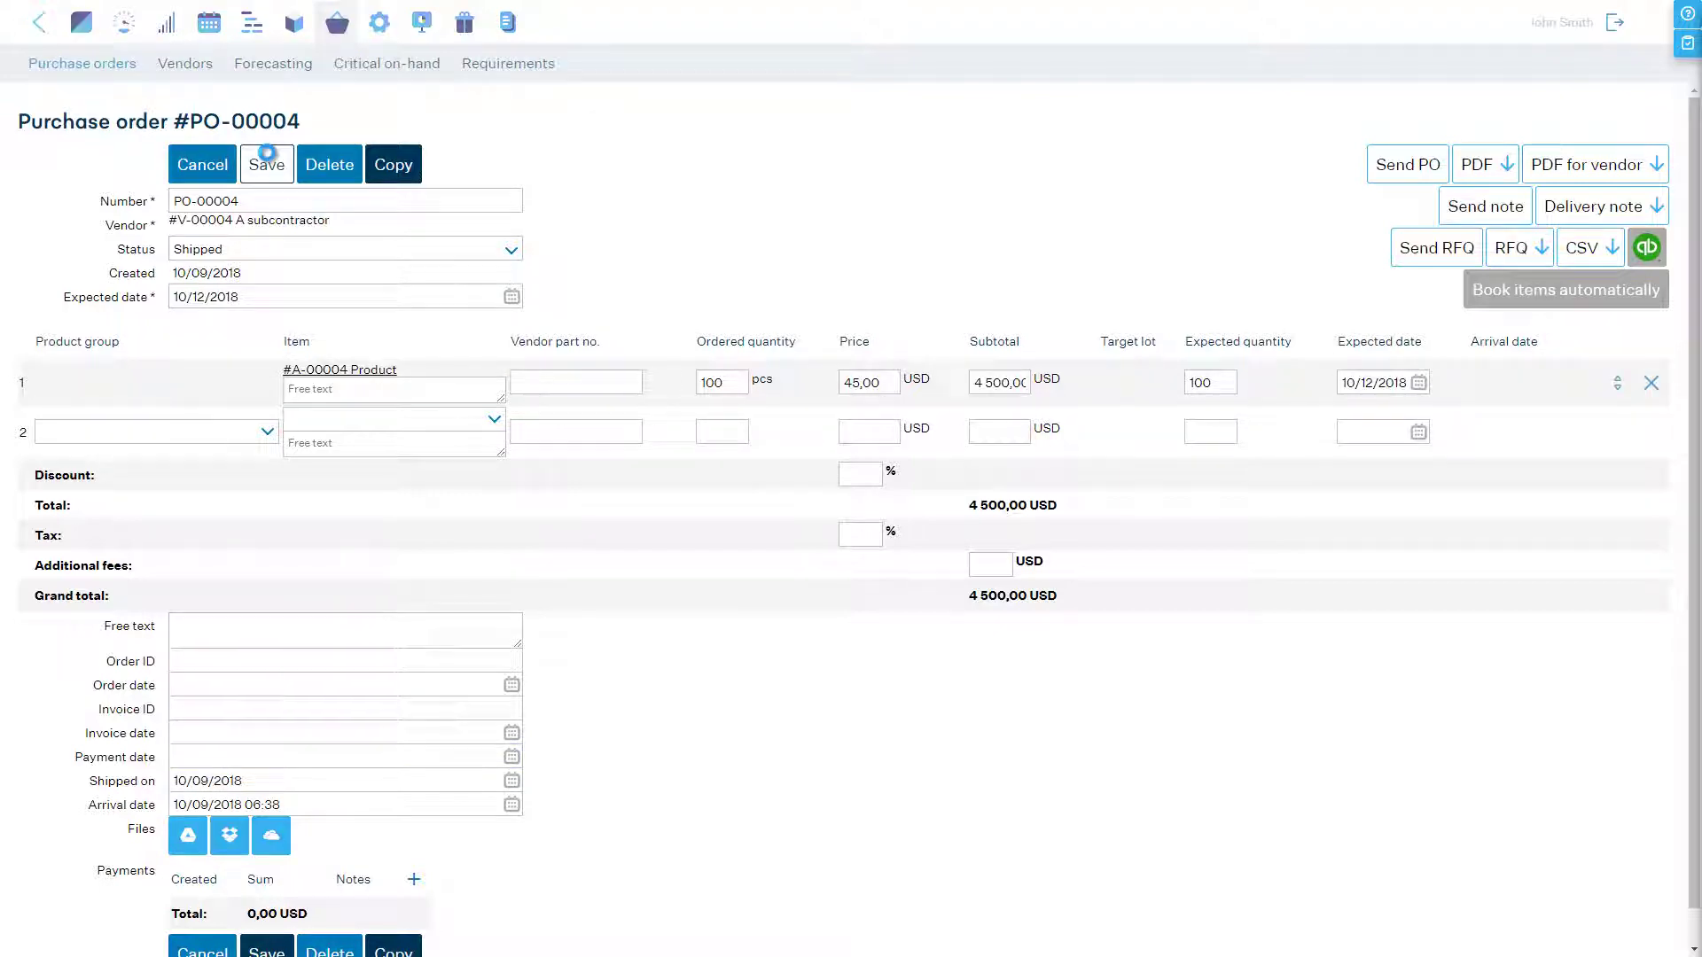
click(268, 164)
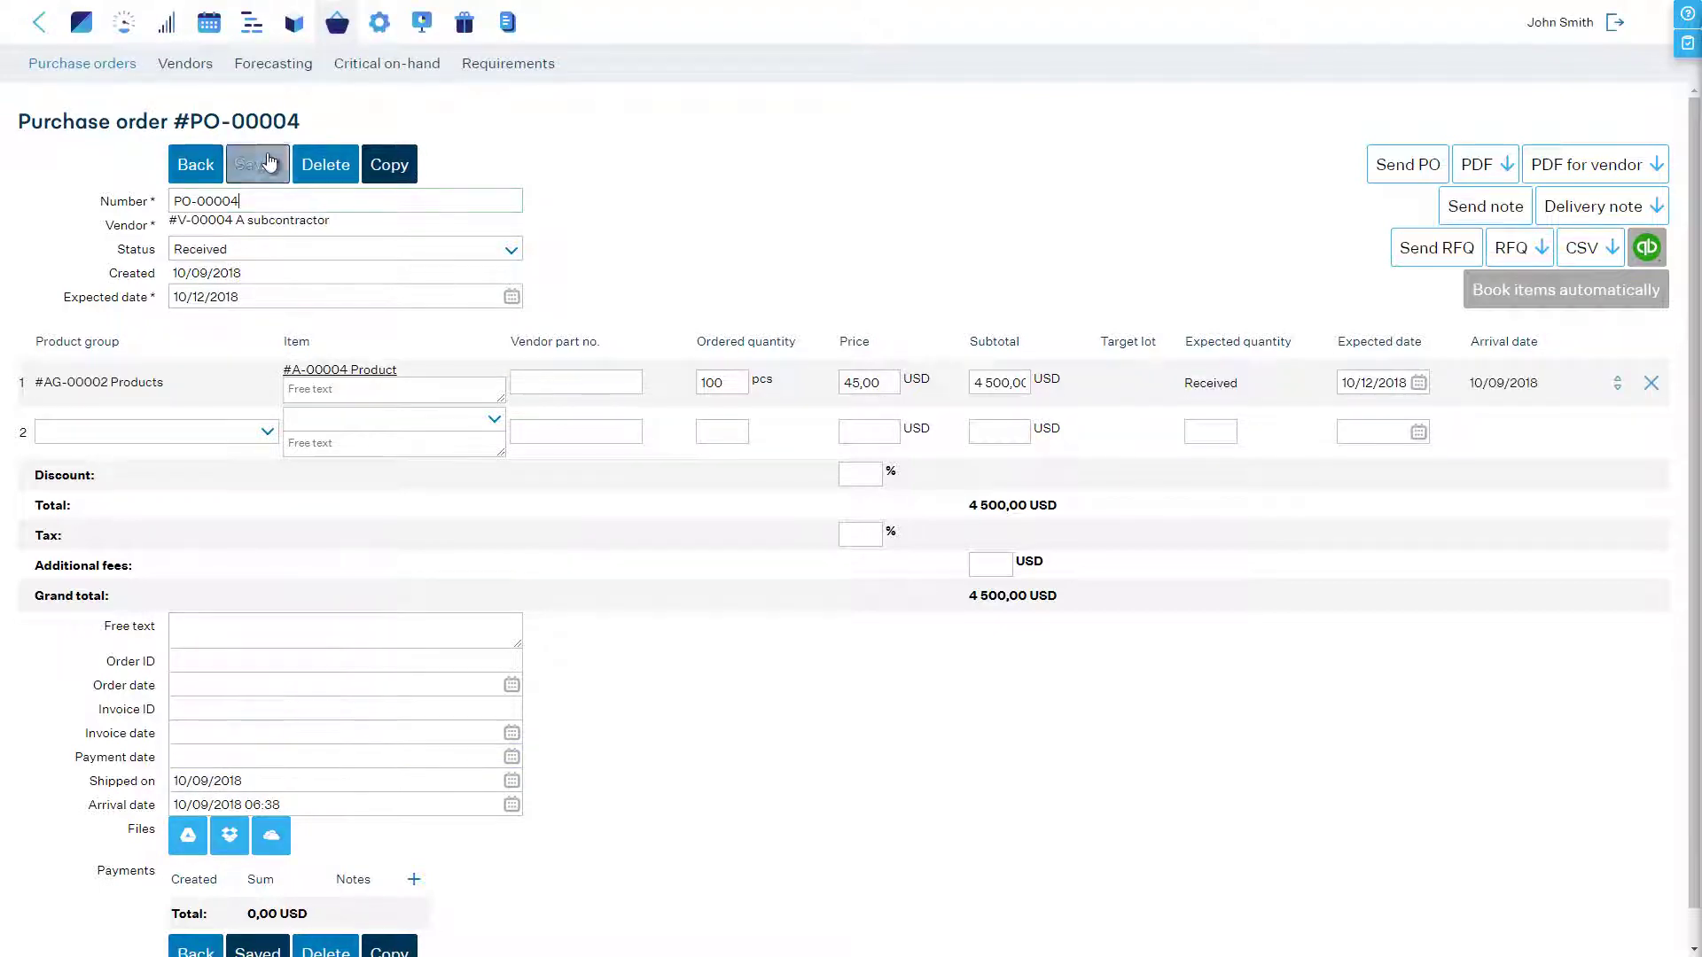
click(196, 165)
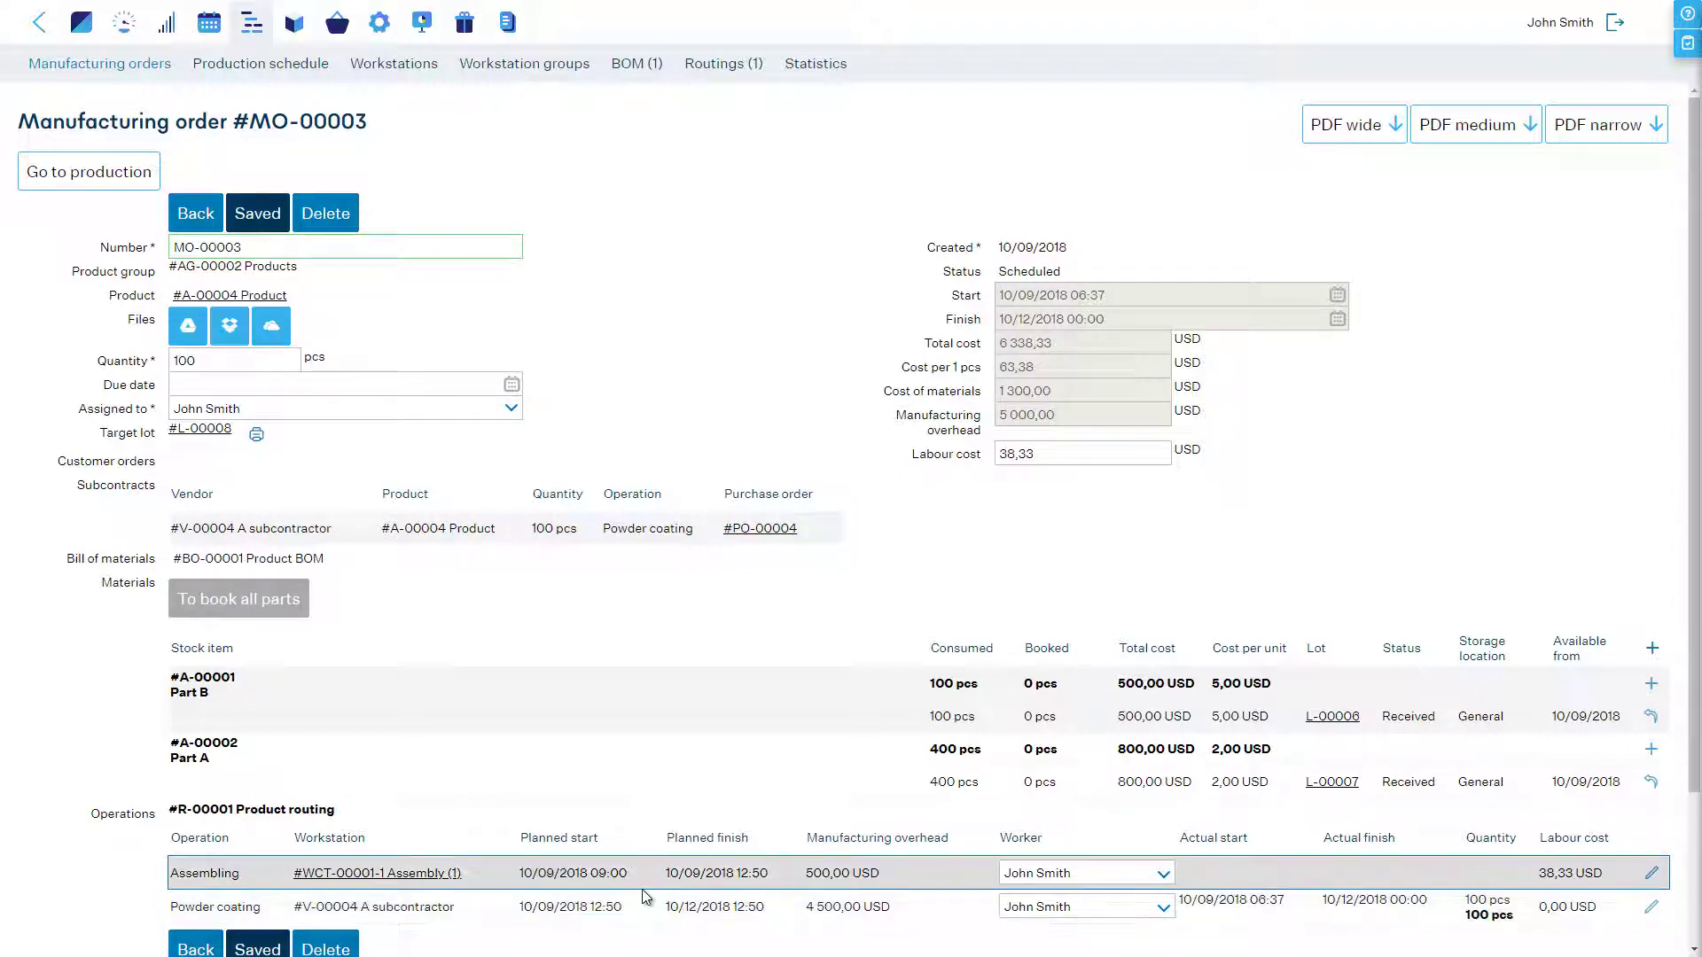
Finish MO-00003 as planned, check its production view, and return to the main module menu.
scroll(645, 897, down, 2)
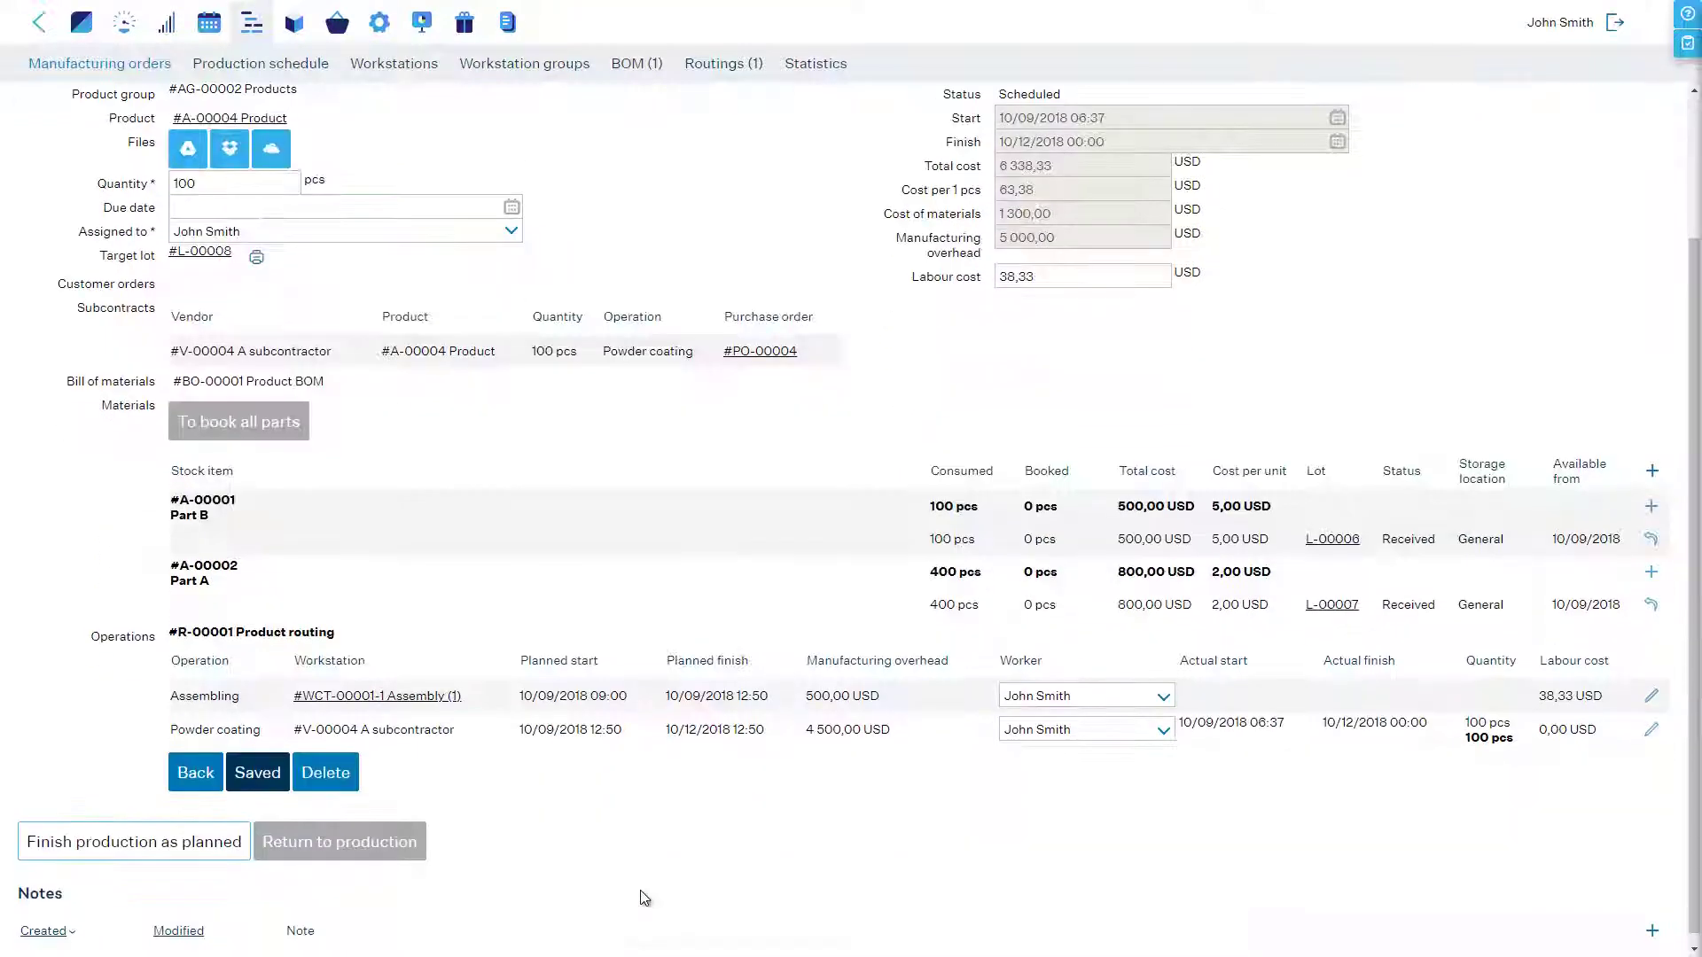
click(185, 842)
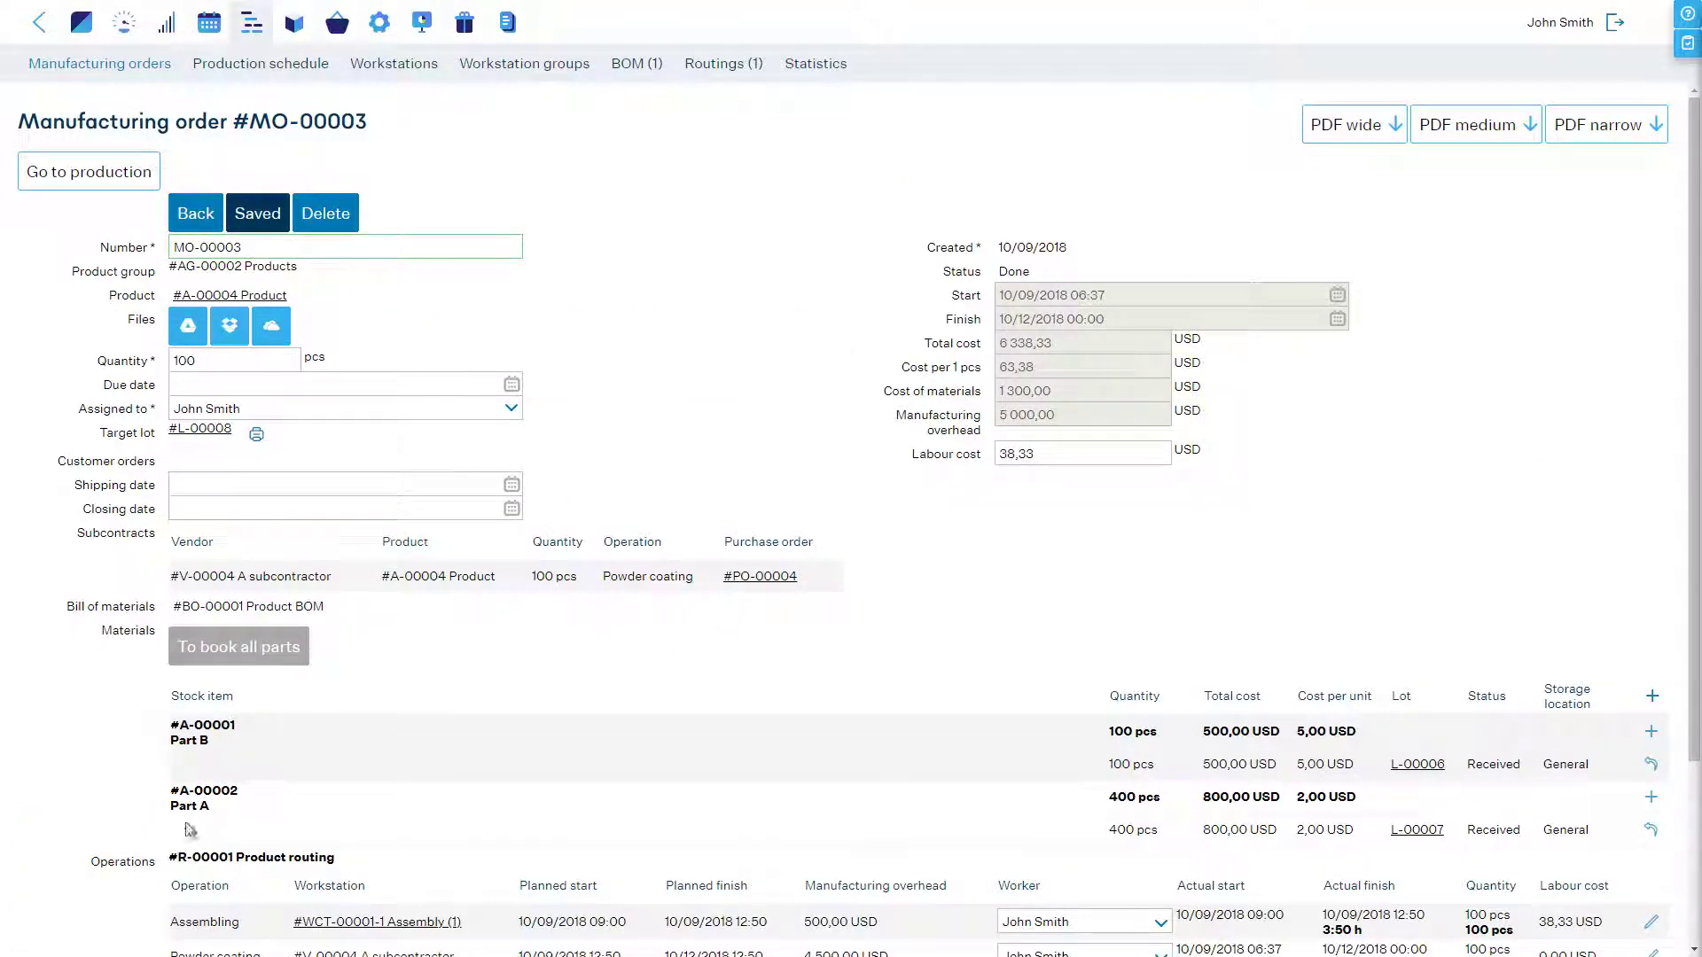
click(99, 177)
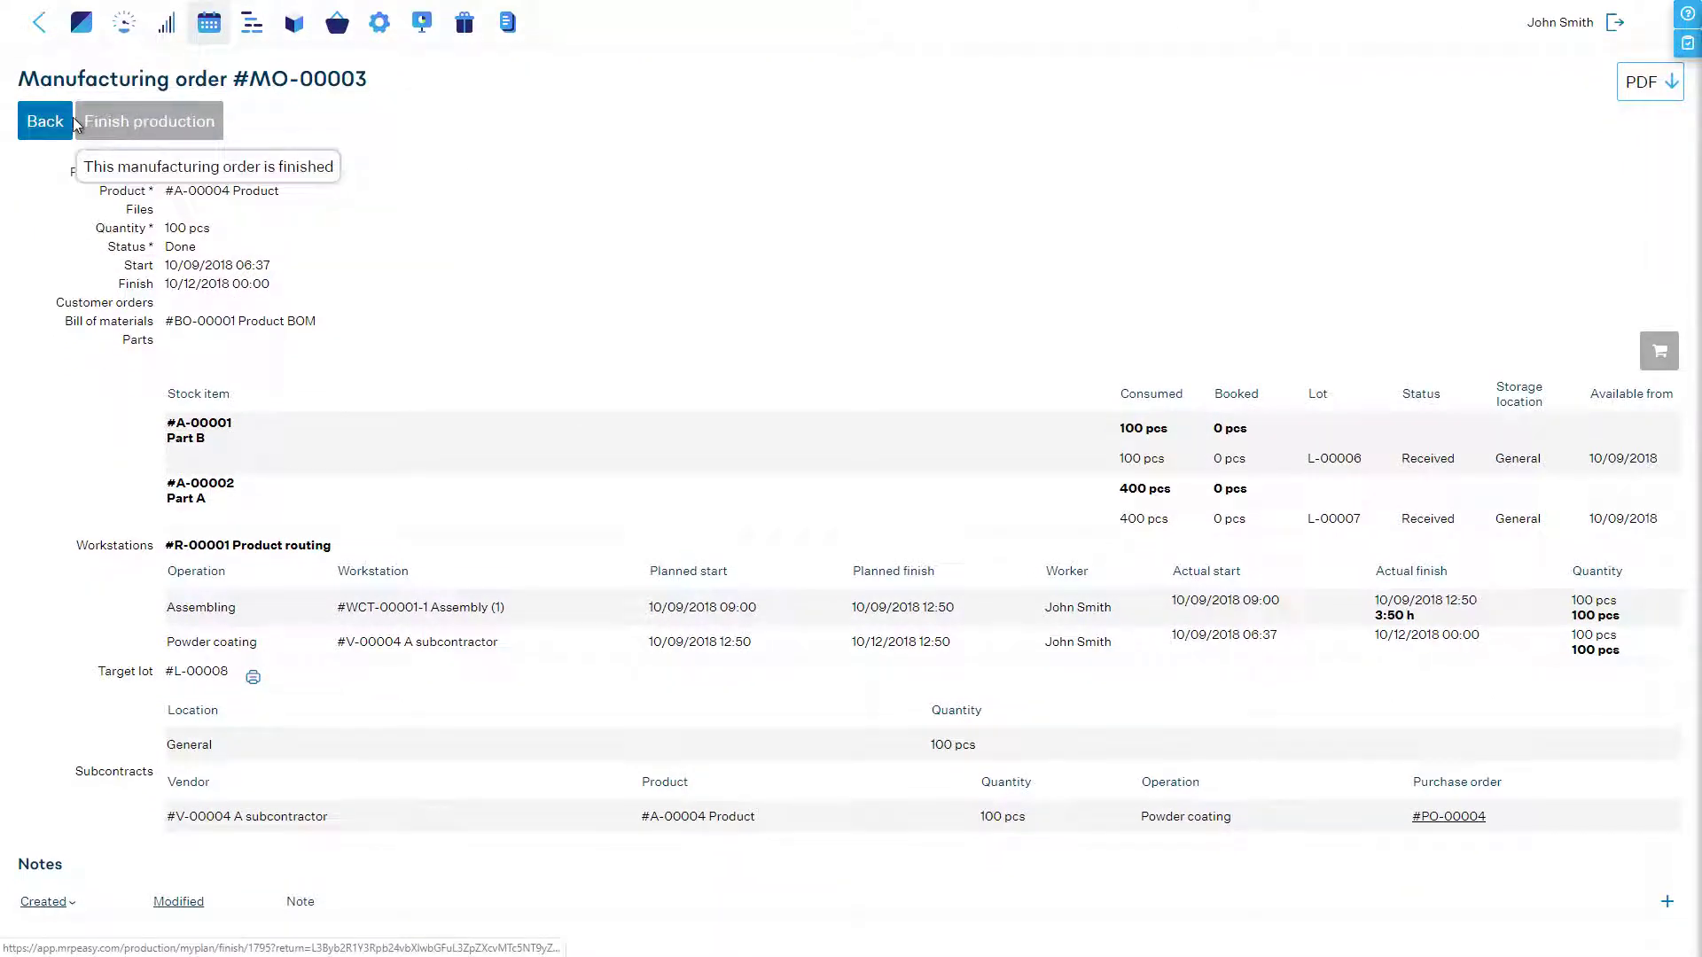
click(66, 121)
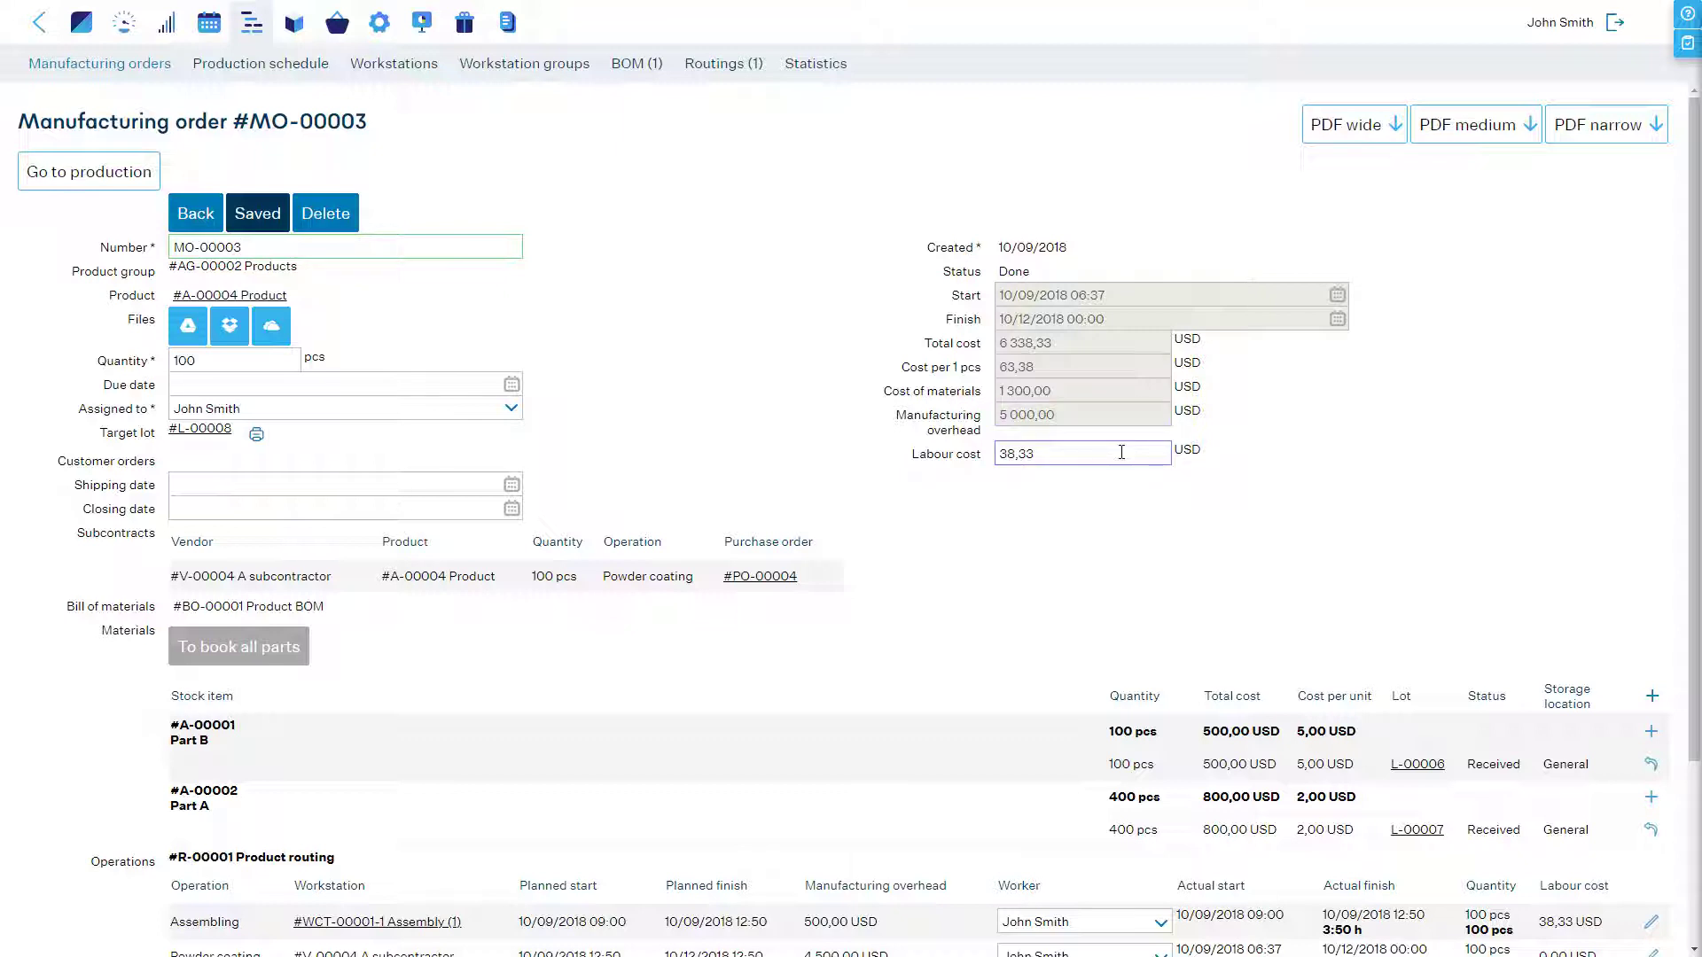
scroll(1123, 443, down, 1)
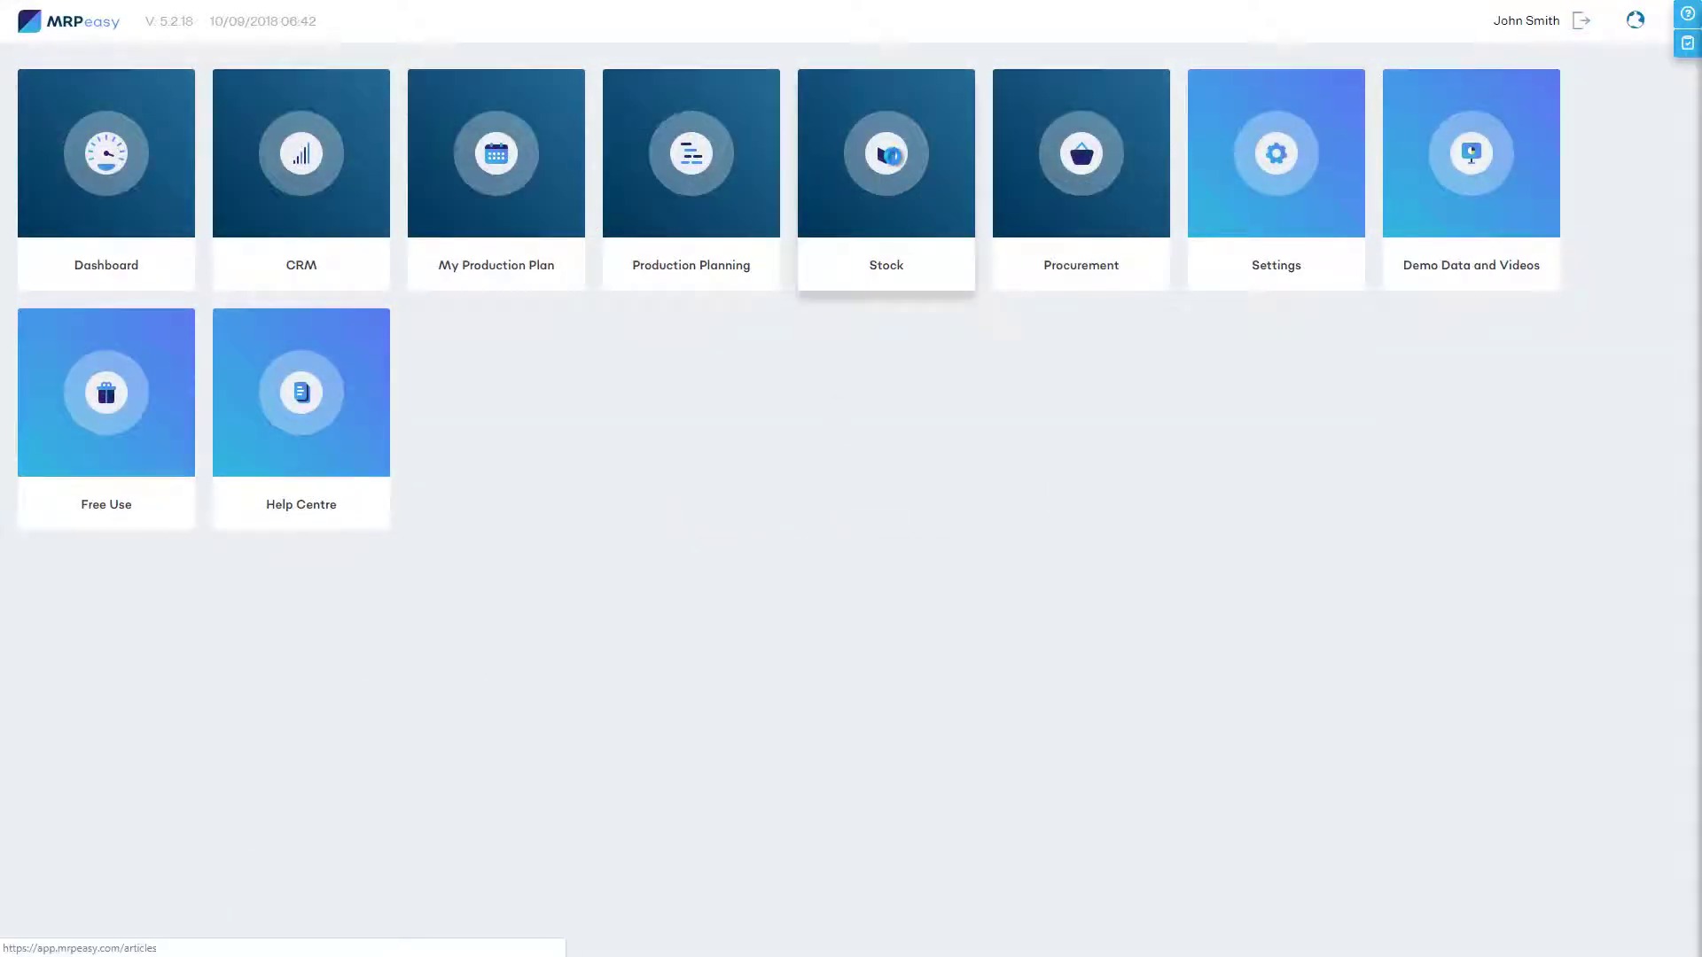
Create BOM BO-00003 for A-00004 Product with 4 pcs of Part A and 1 pc of Part B.
click(894, 164)
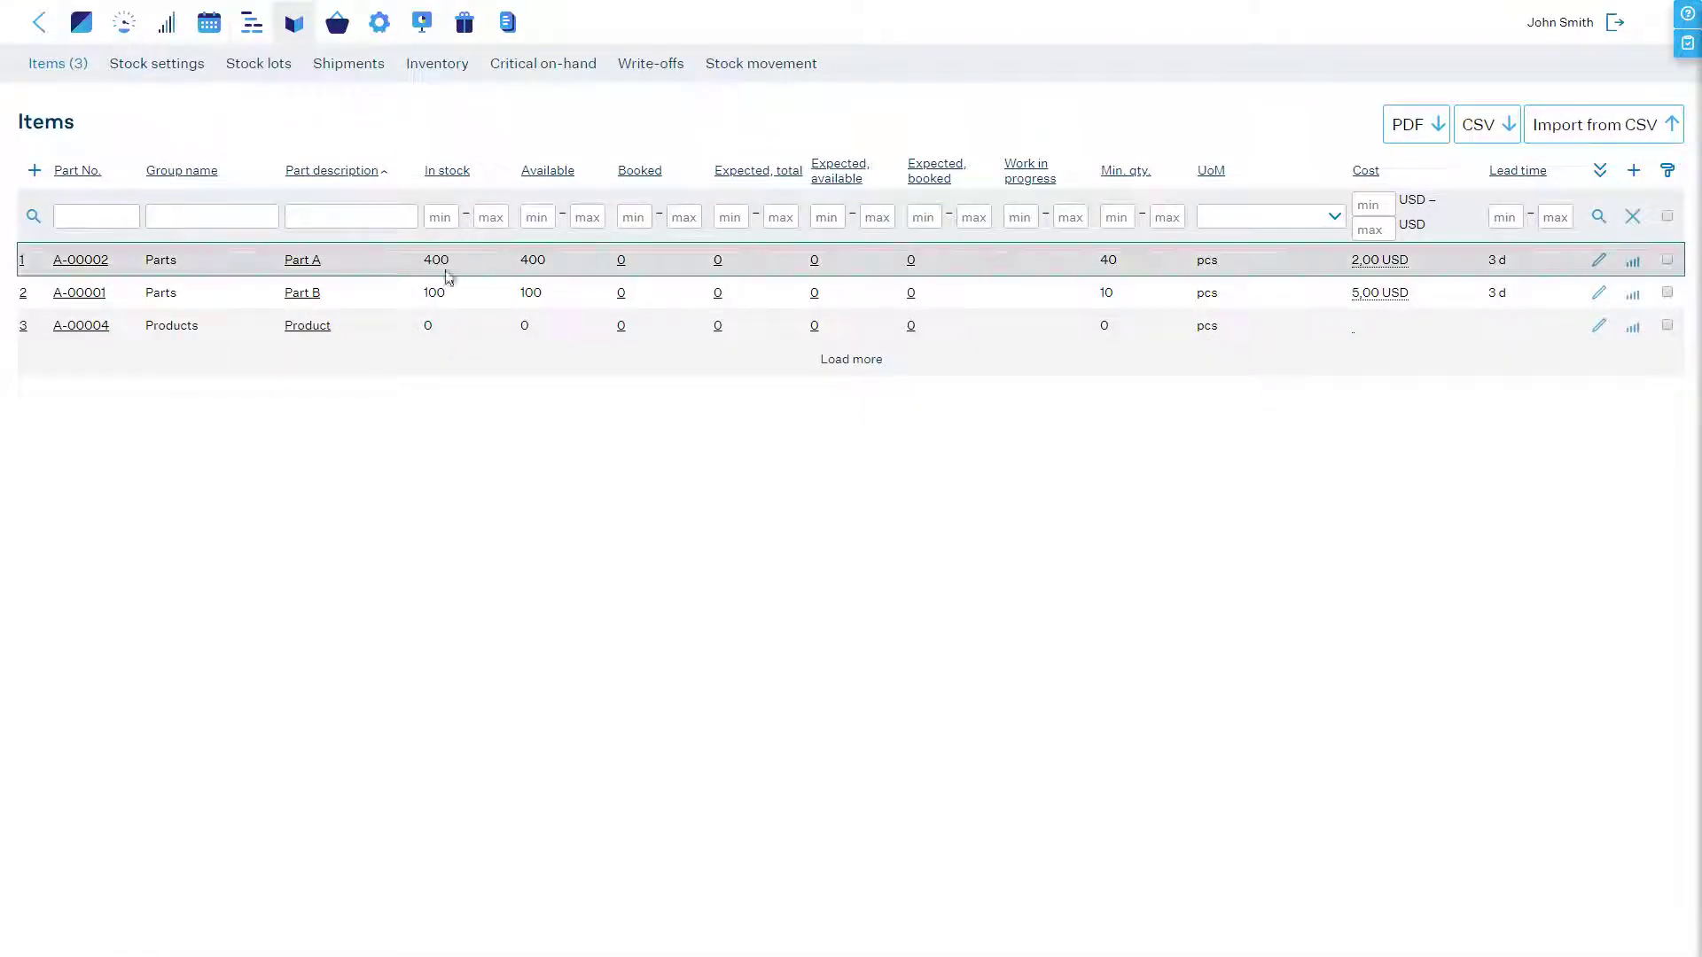
click(312, 327)
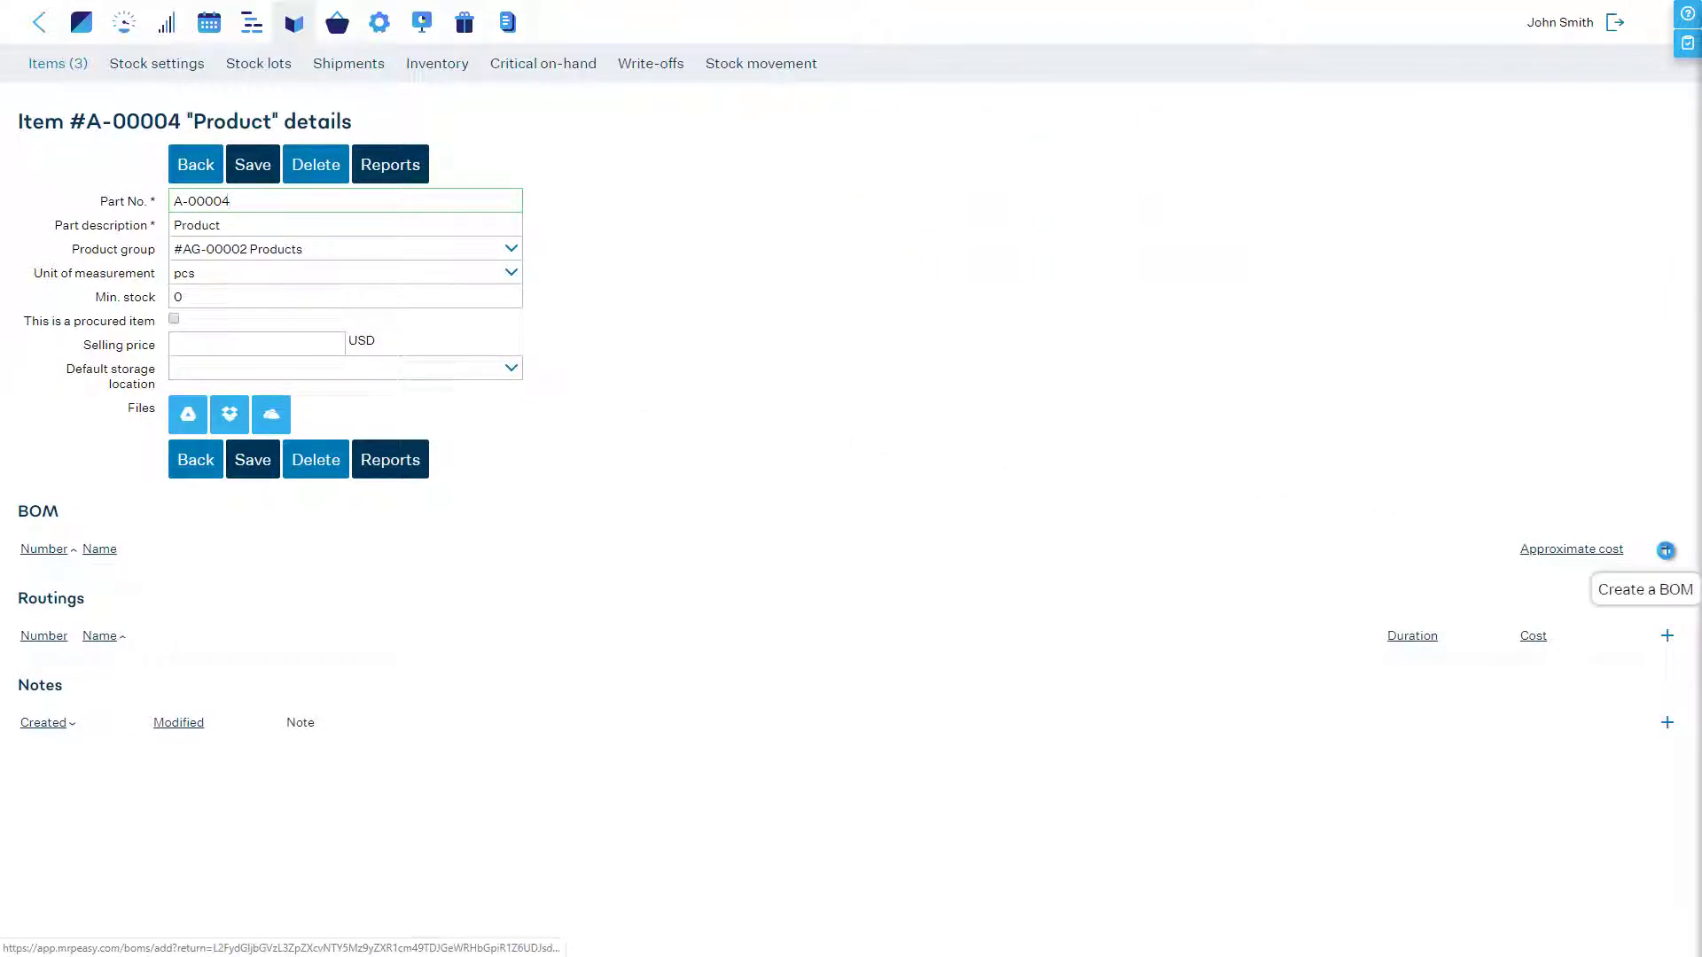
click(1665, 551)
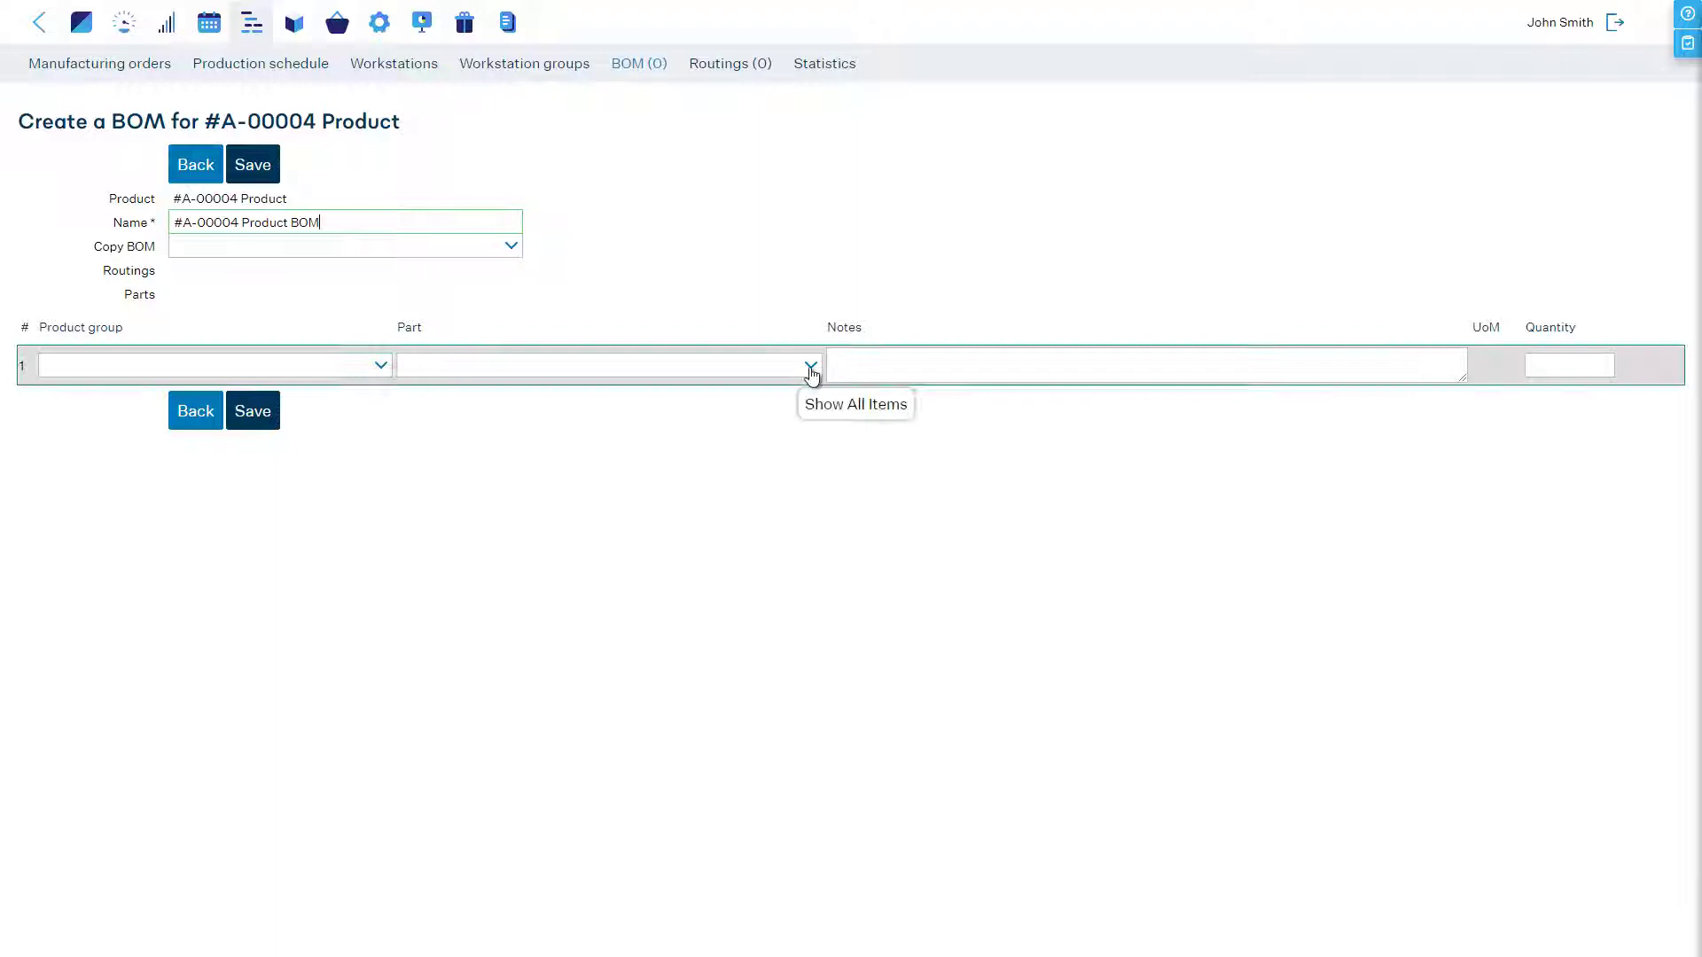
click(812, 374)
click(797, 397)
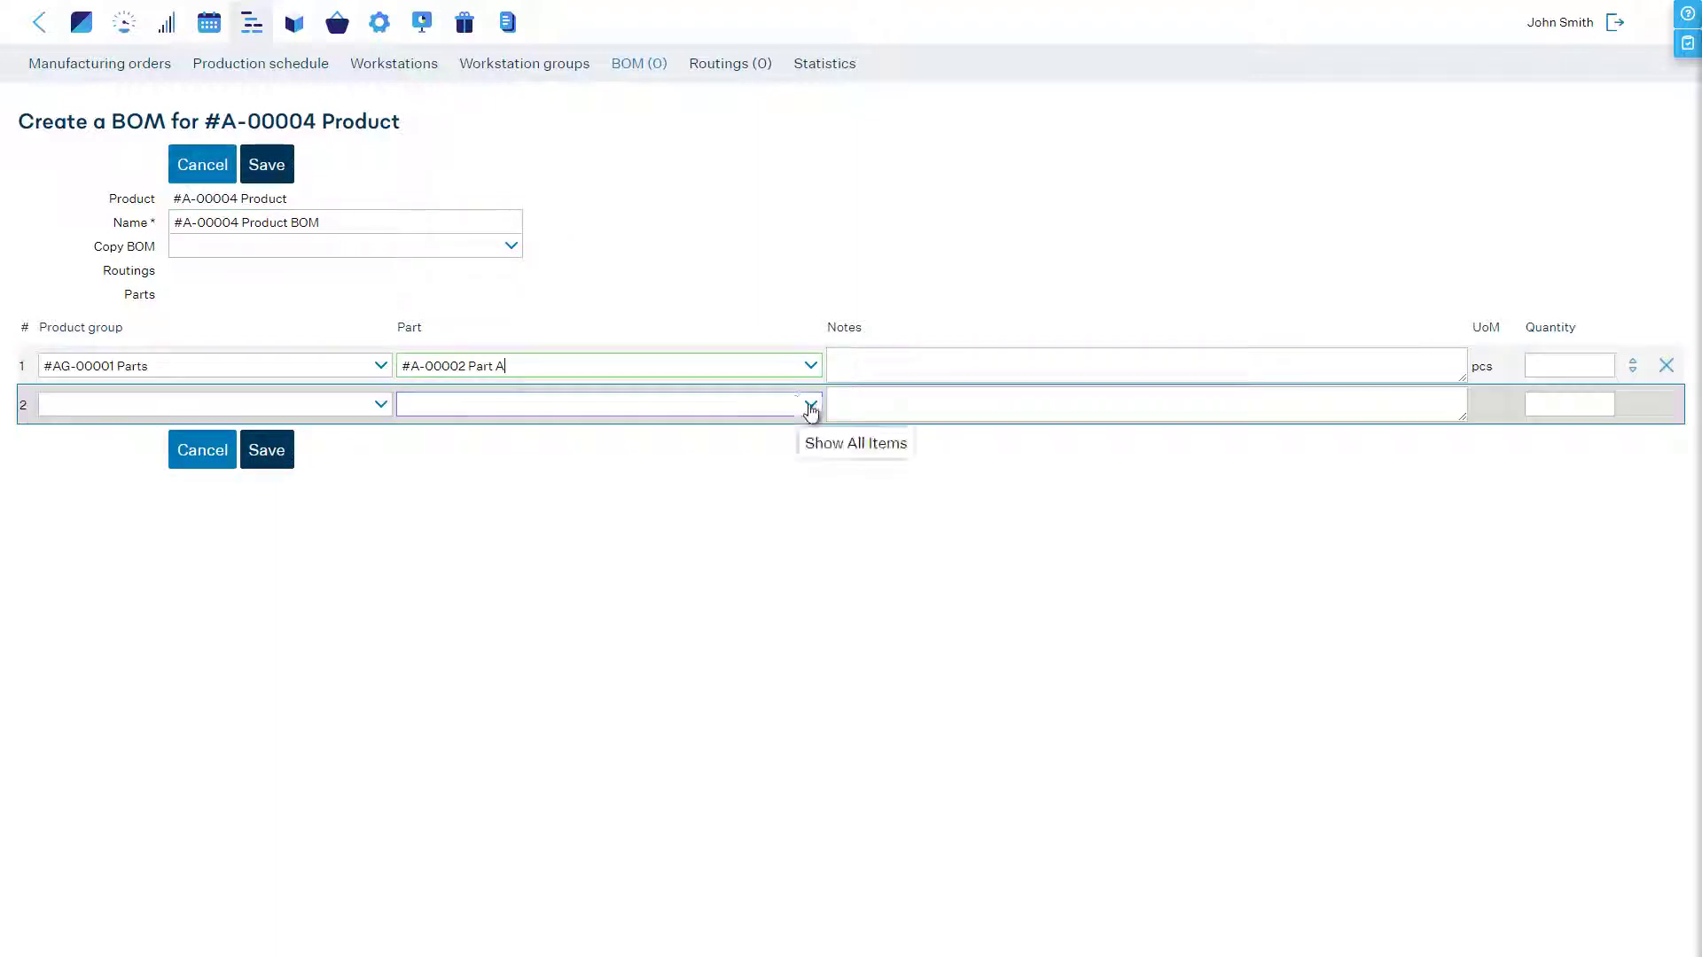
click(812, 409)
click(782, 471)
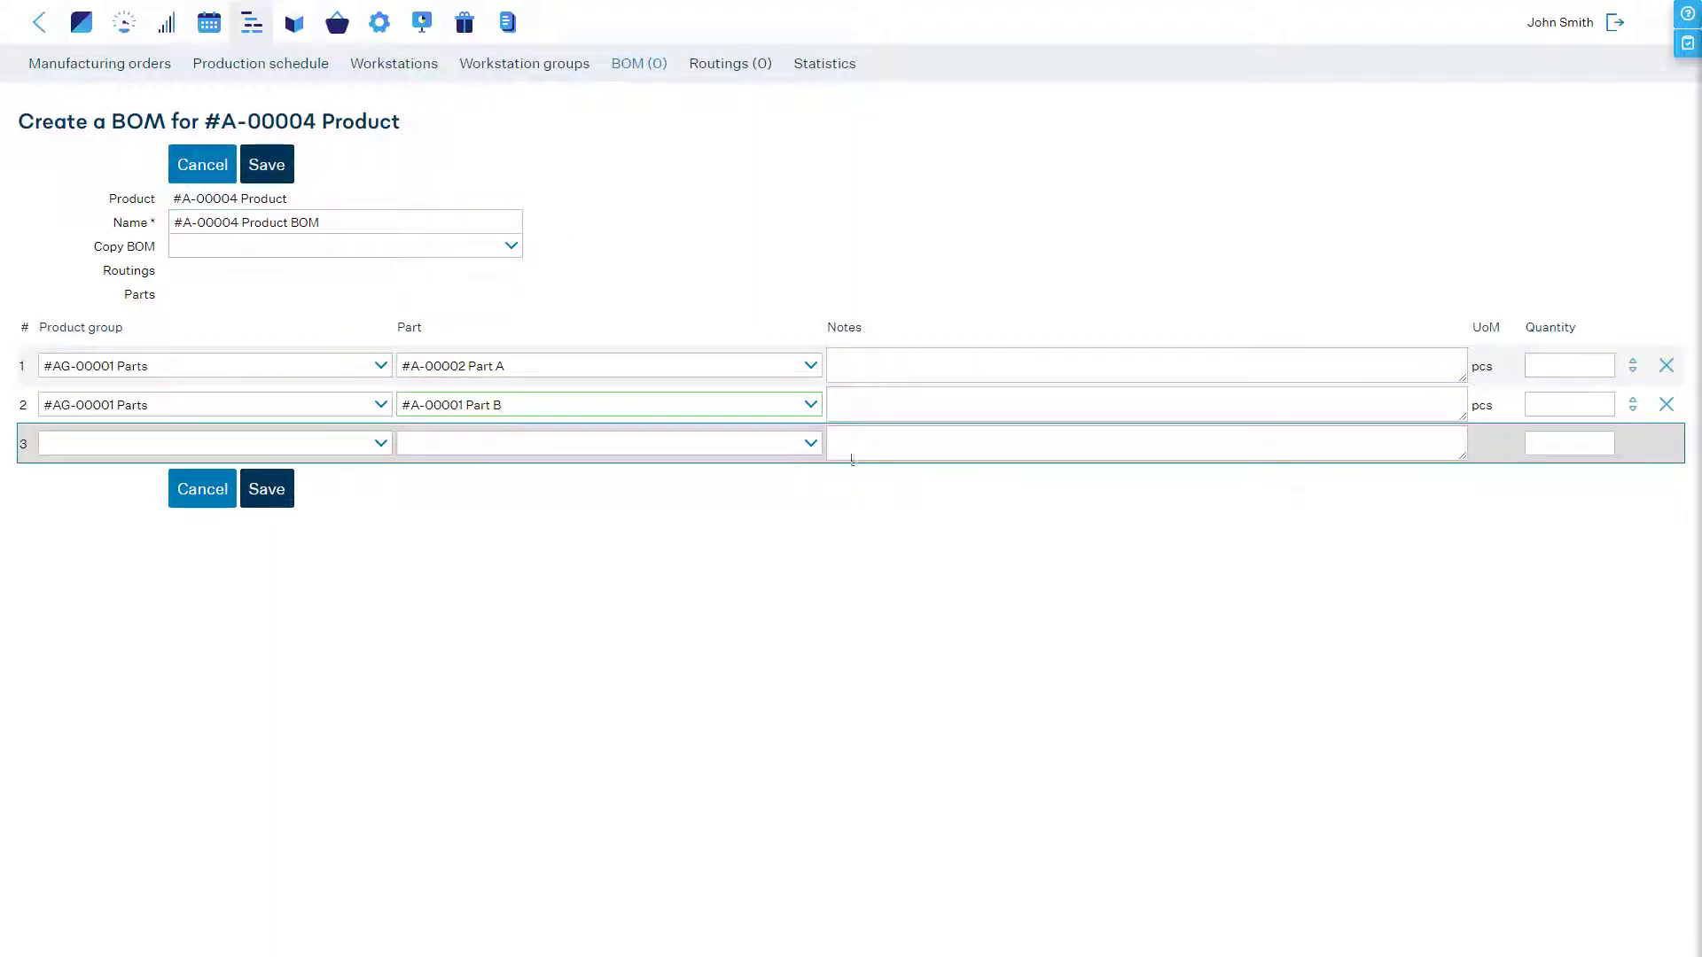
click(1588, 367)
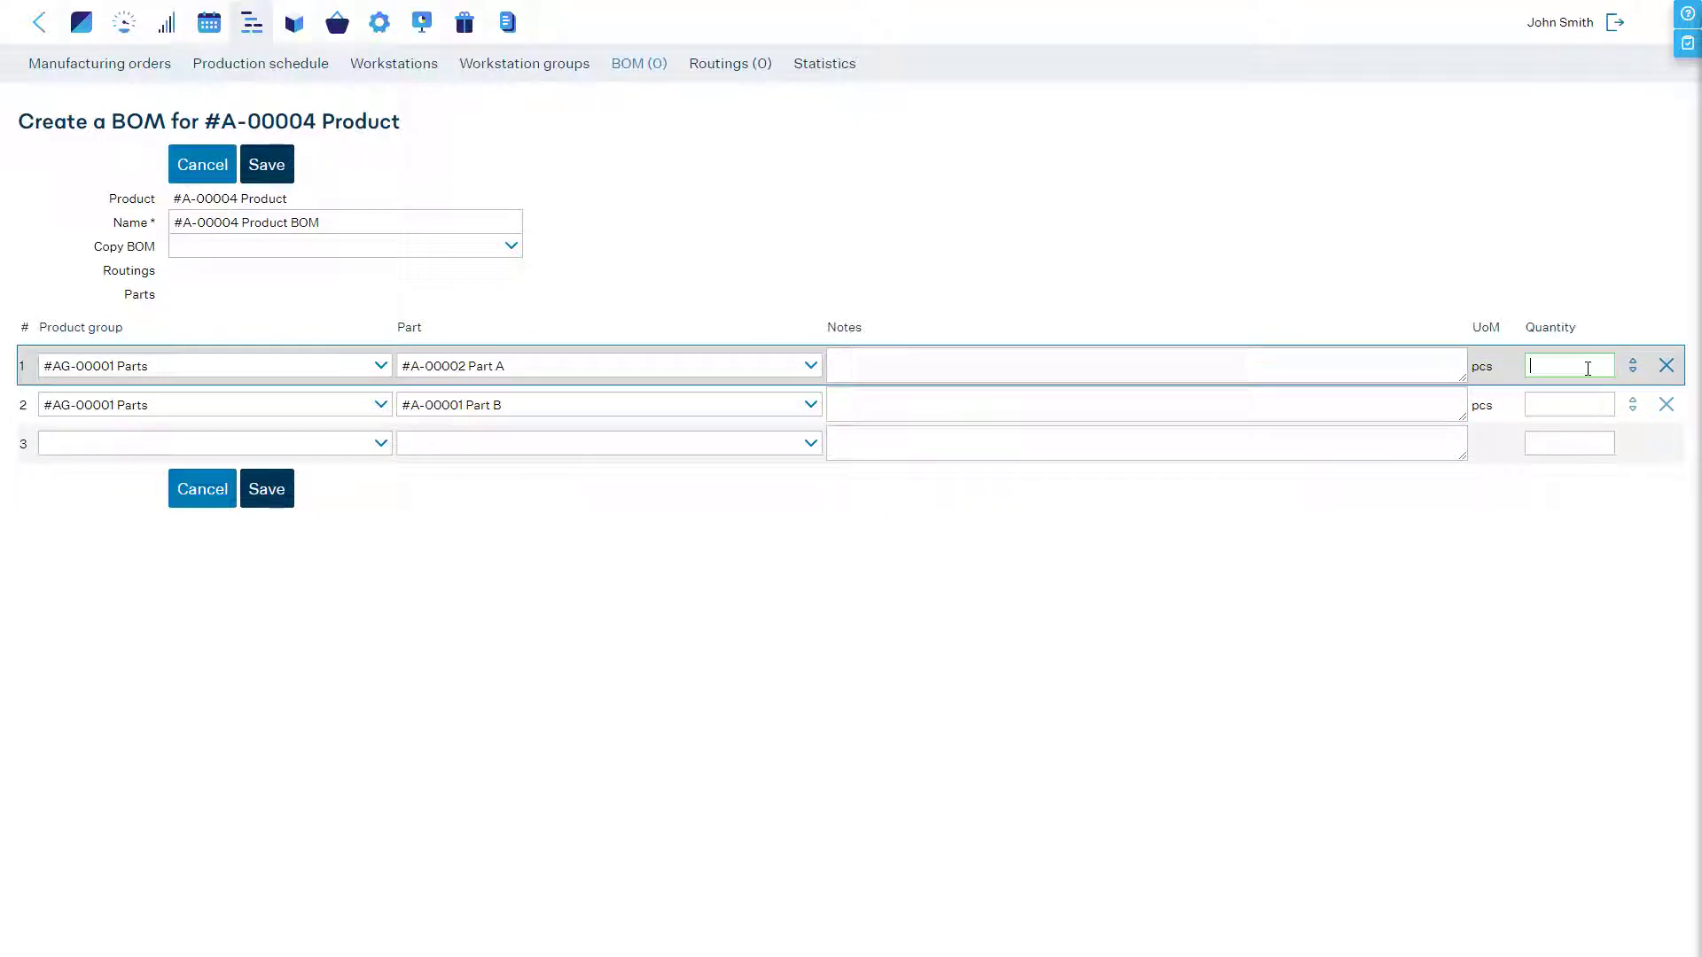
click(1580, 403)
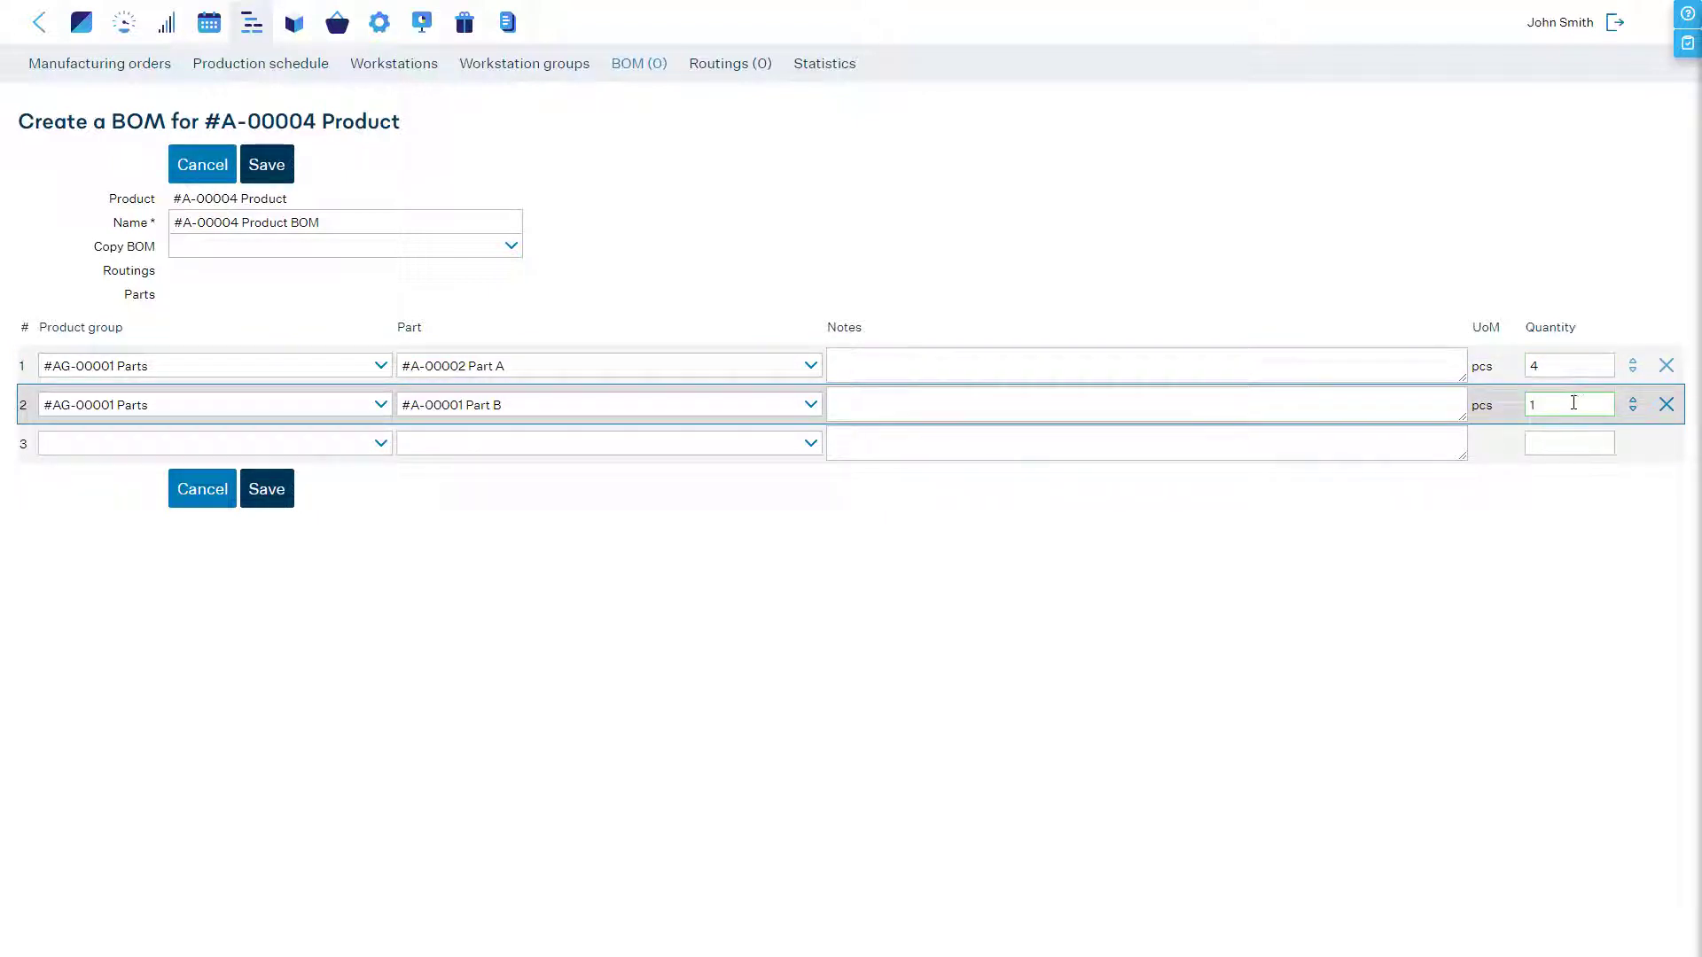
click(294, 495)
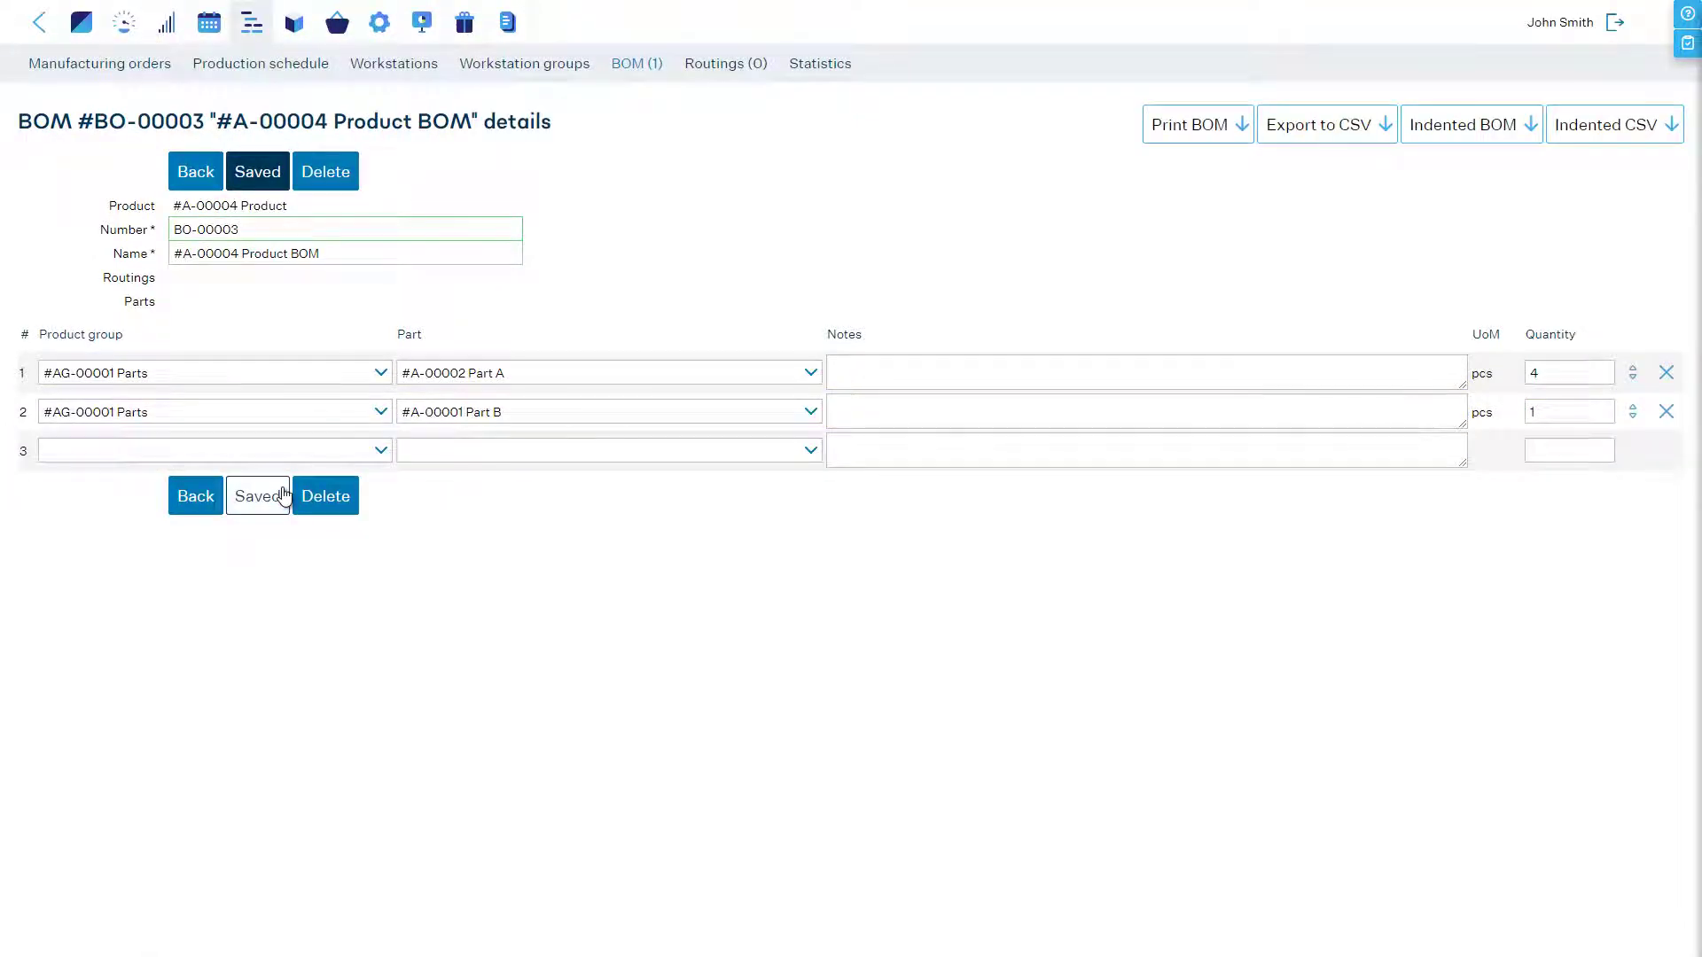
Mark A-00004 Product as a procured item and save it.
click(197, 495)
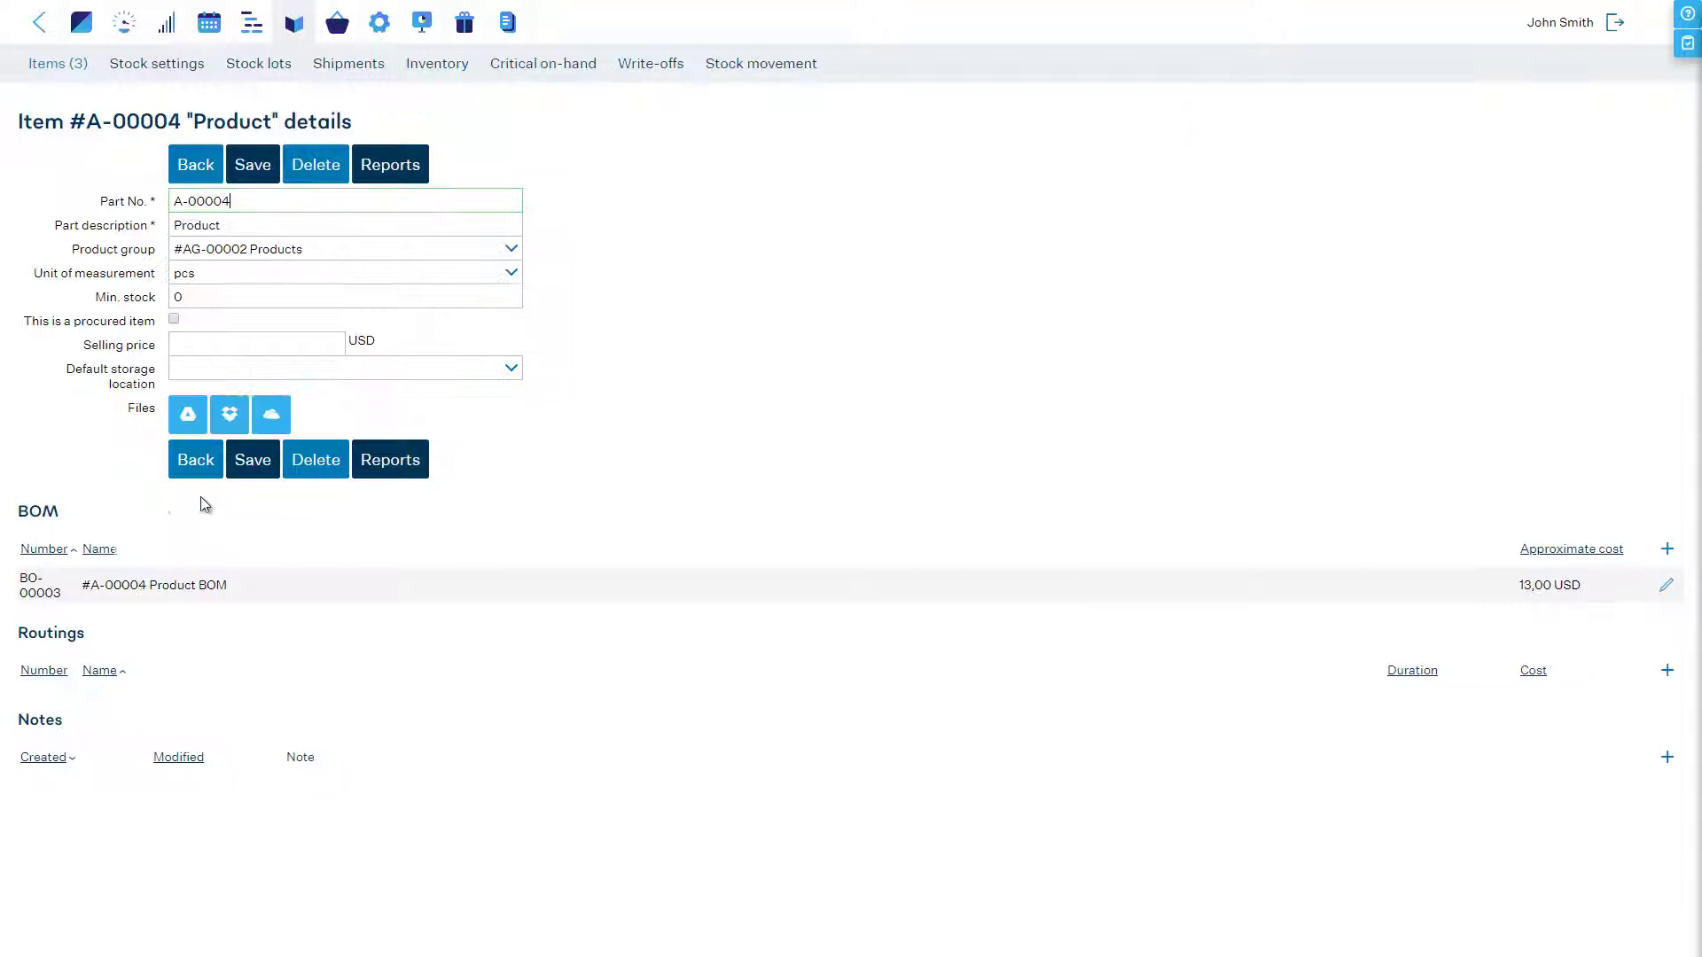
click(175, 320)
click(251, 454)
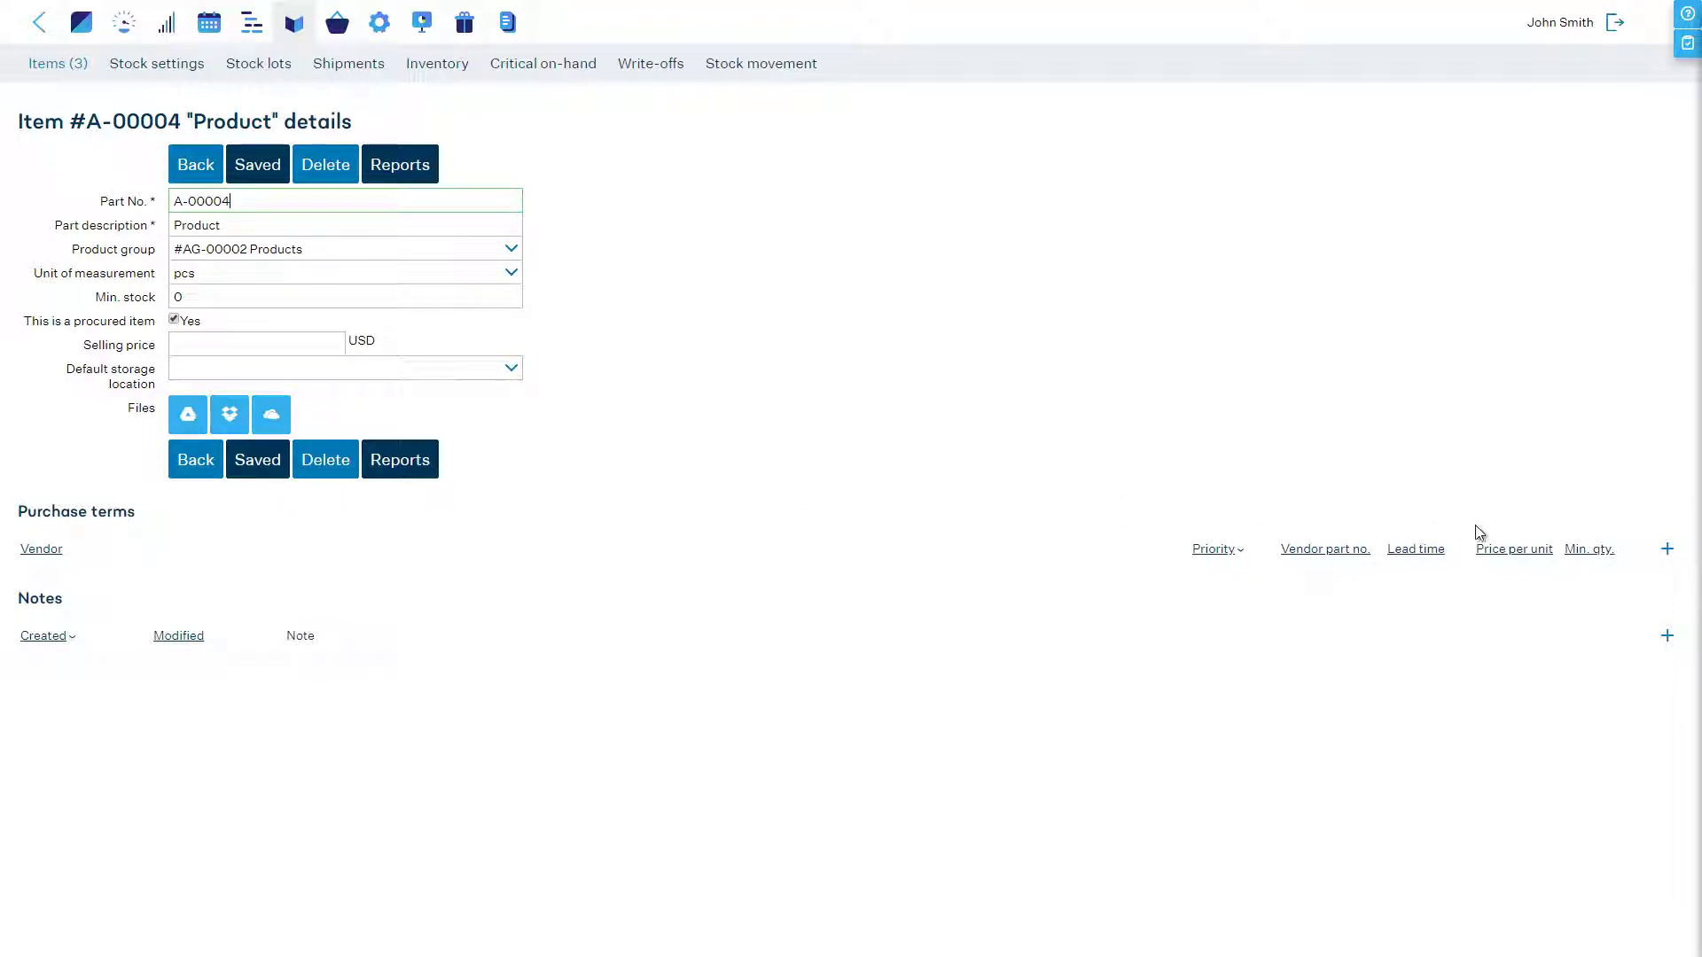
Add a purchase term from V-00004 A subcontractor: 5 days lead time, 50 USD per unit.
click(1665, 551)
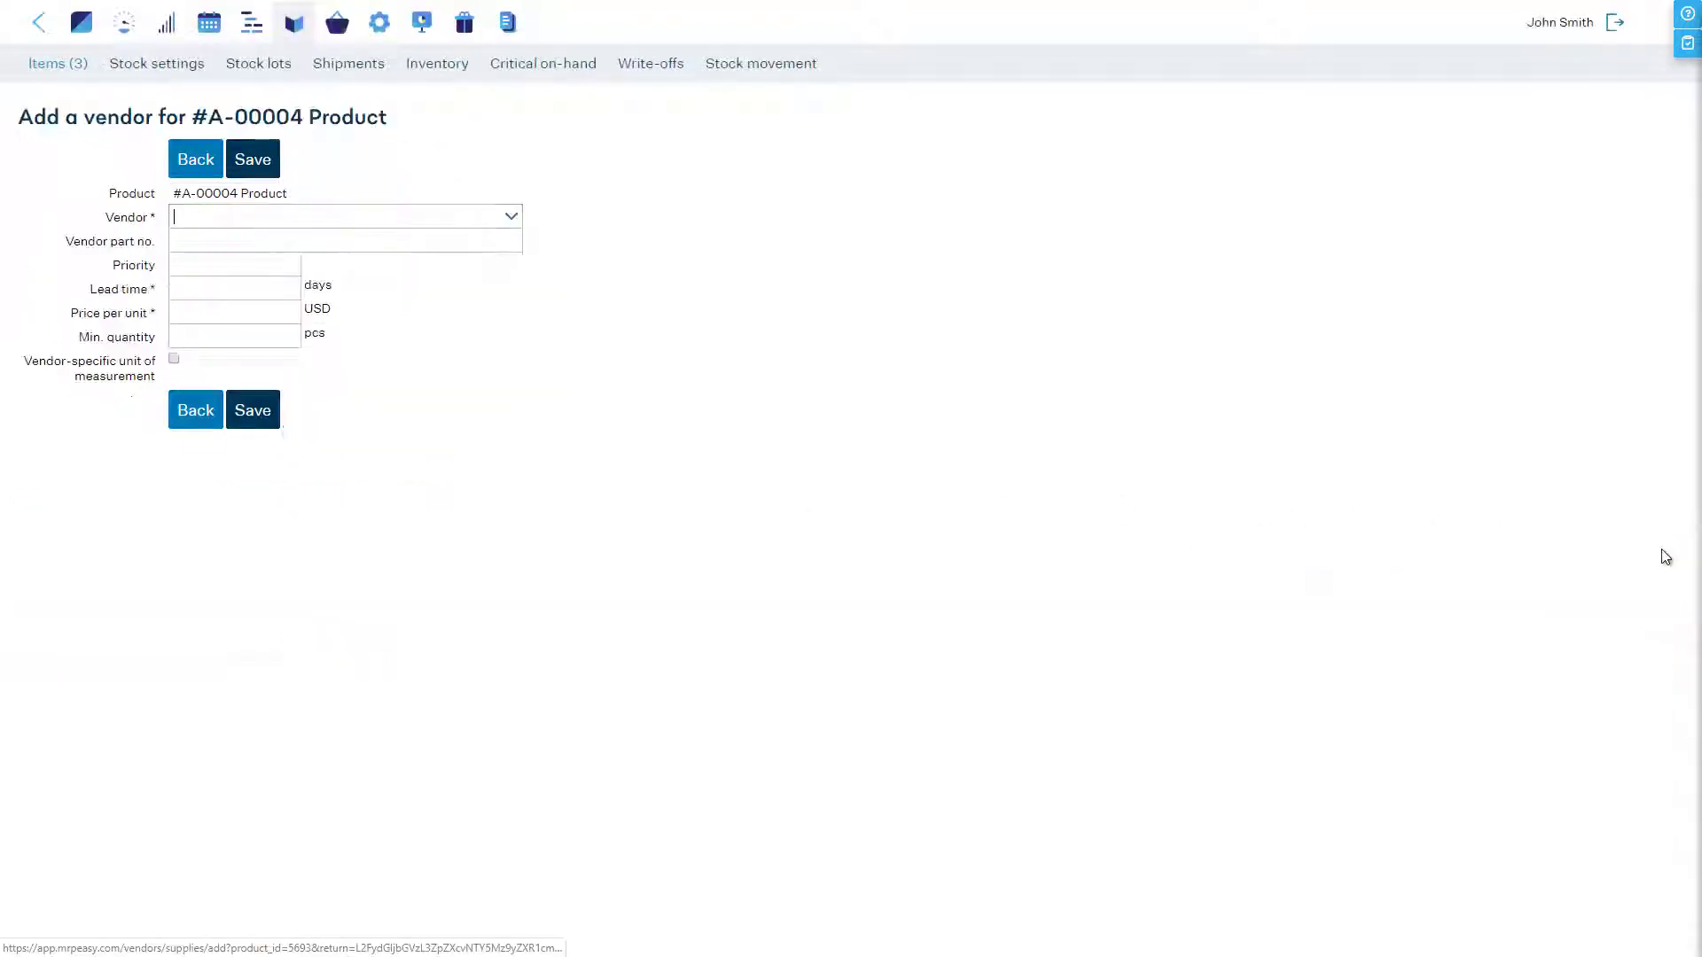
click(511, 218)
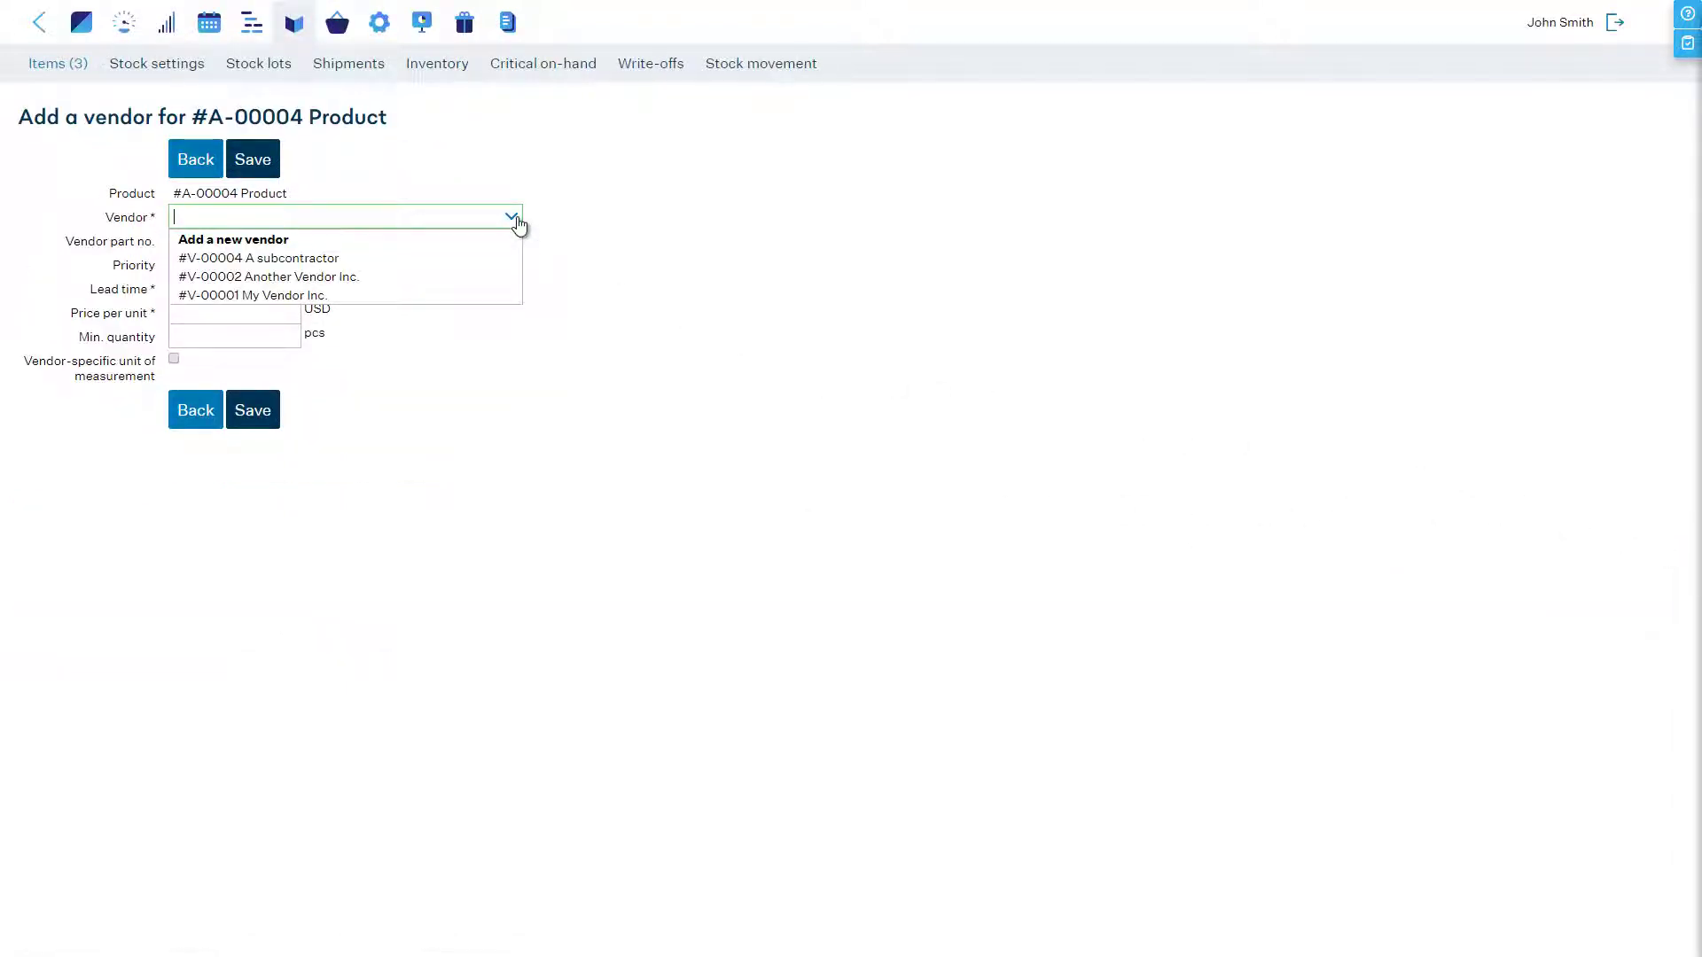
click(493, 258)
click(275, 284)
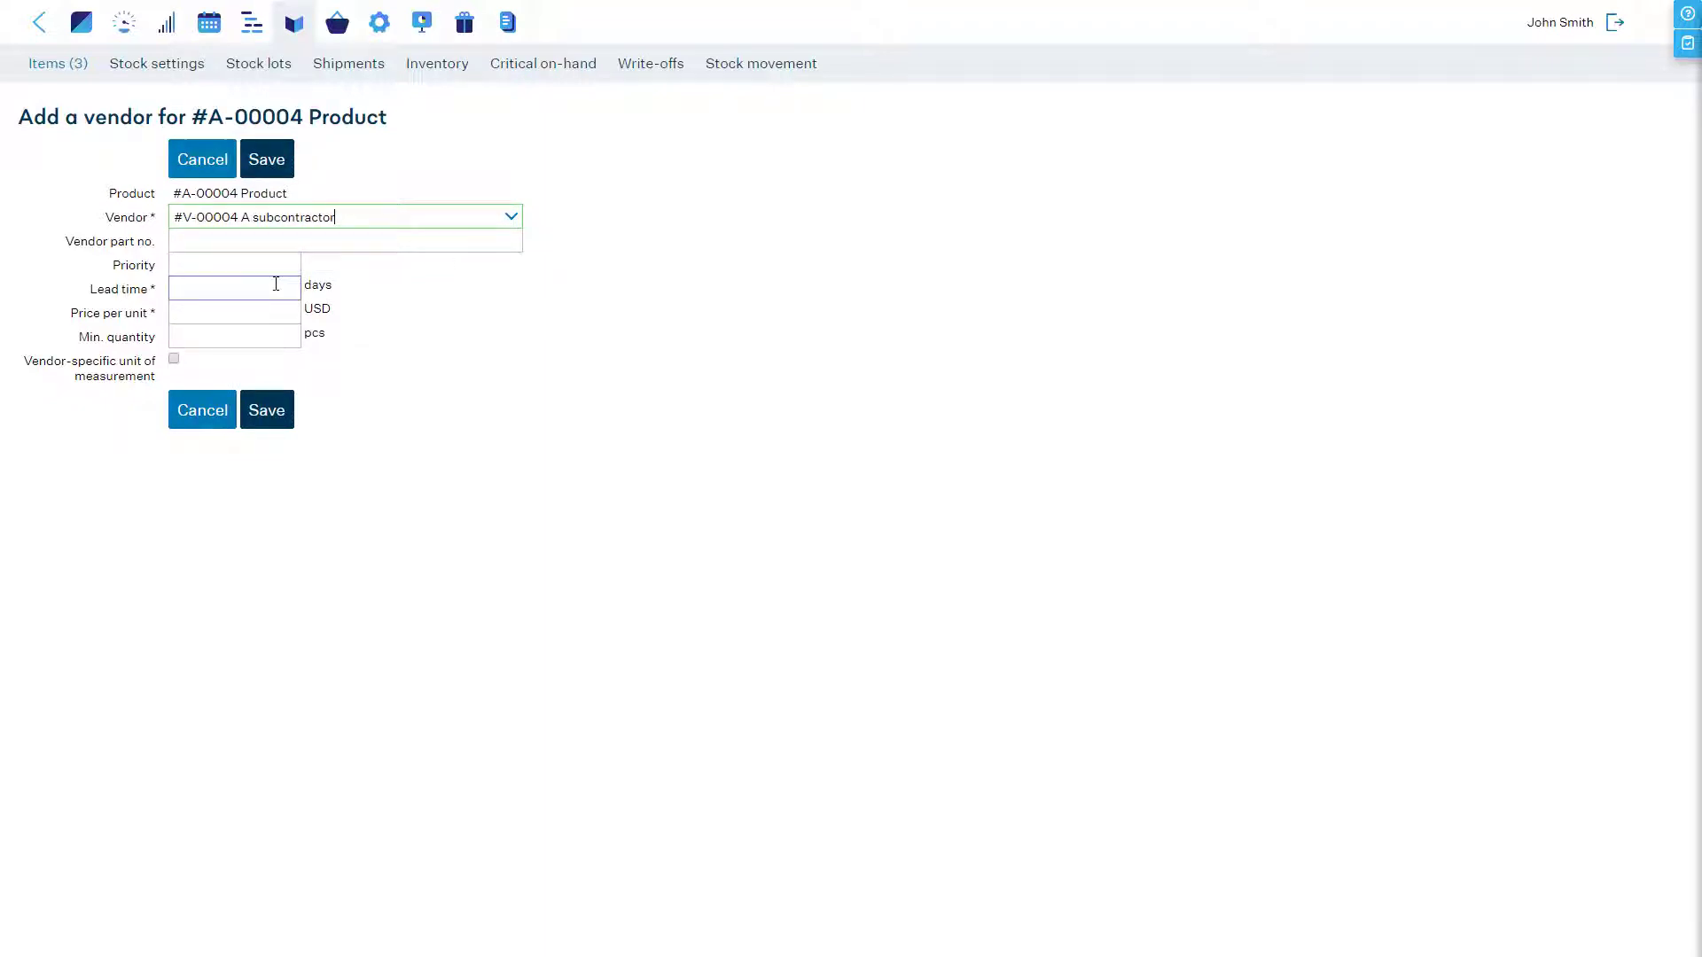
click(275, 283)
text(5)
click(262, 314)
click(264, 407)
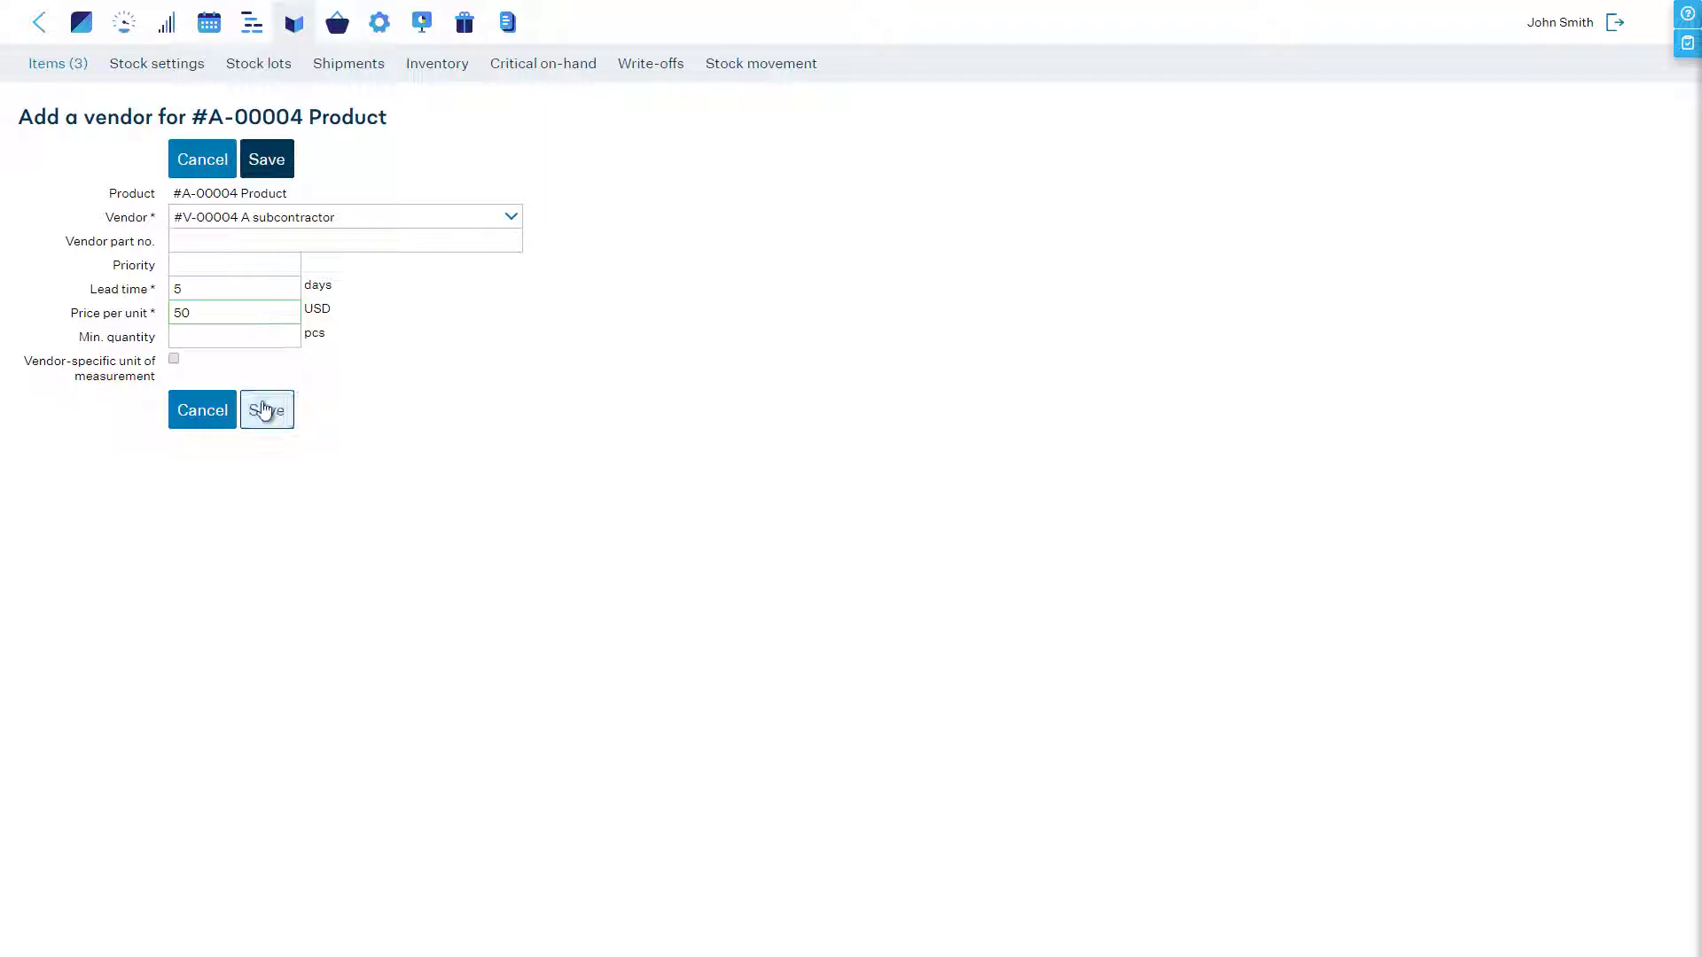
click(197, 409)
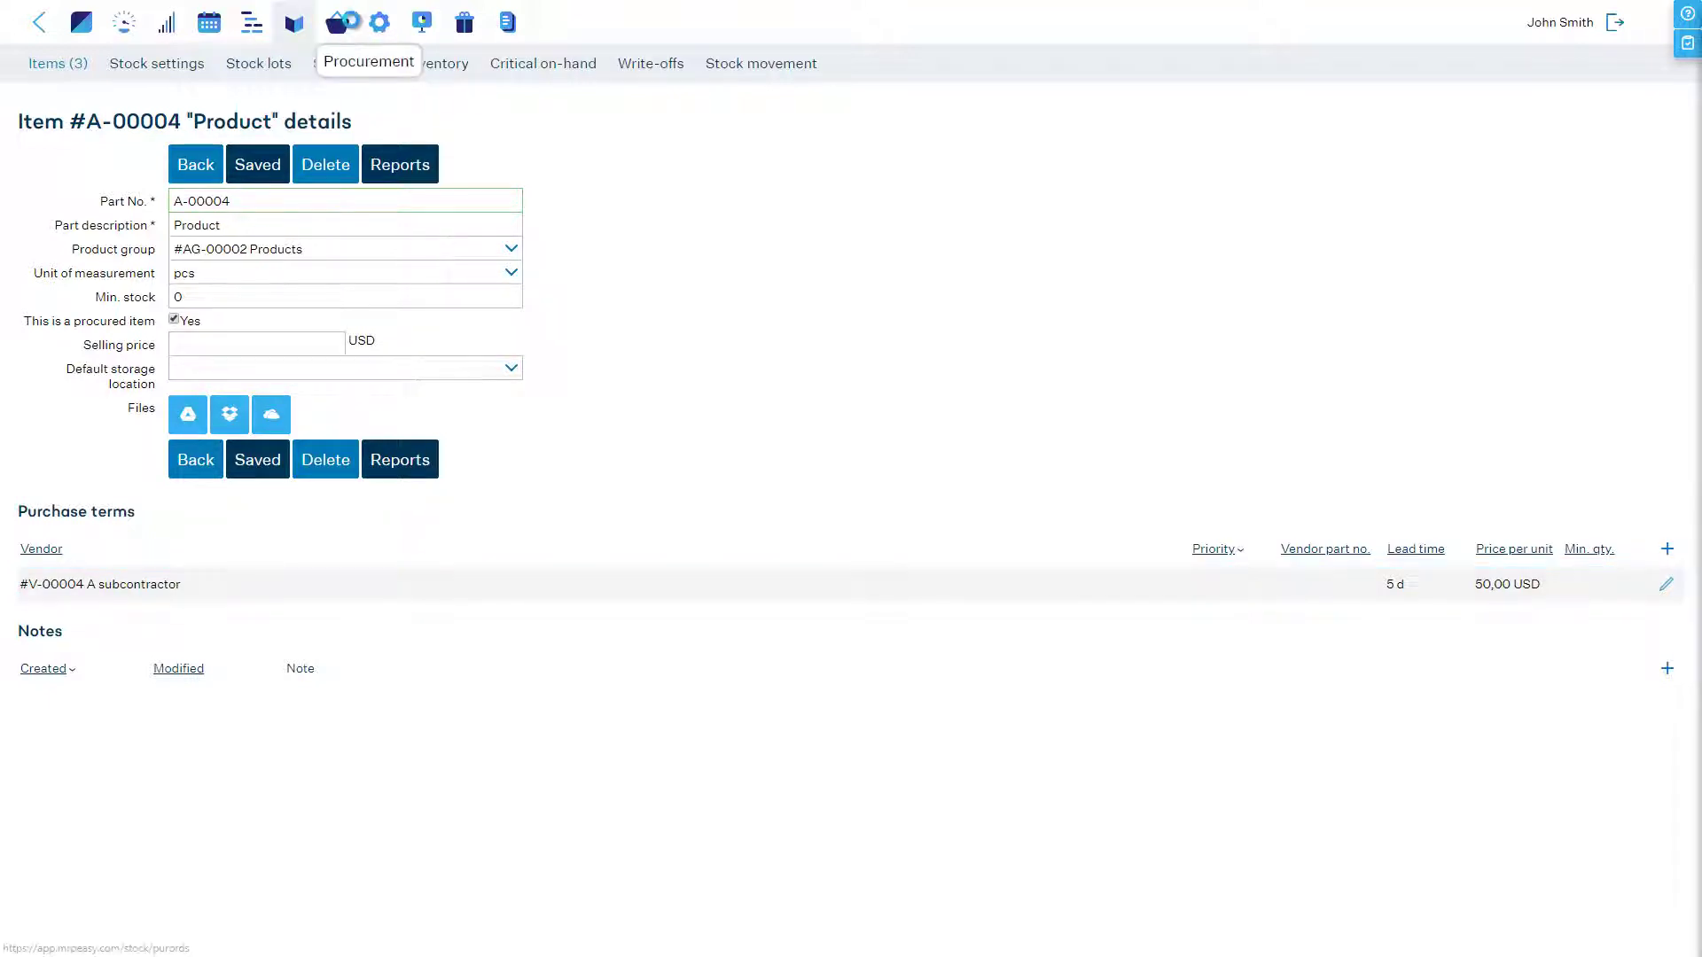
Create PO-00005 from A subcontractor for 100 pcs of #A-00004 Product at 50,00 USD.
click(350, 19)
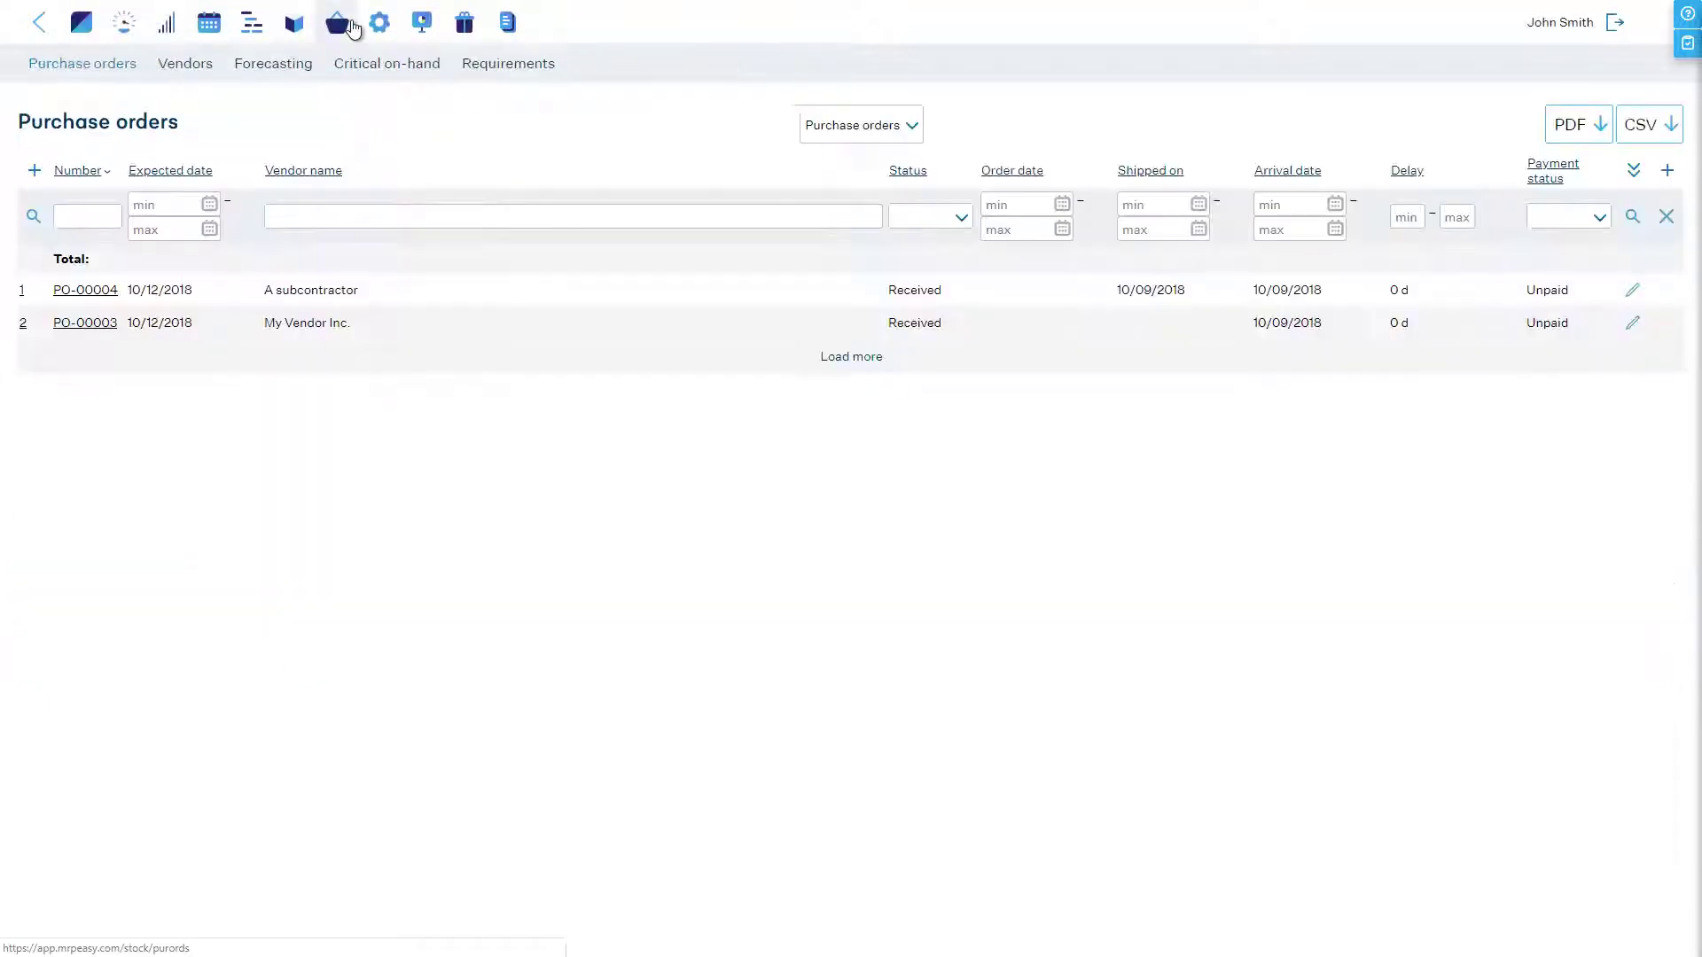
click(40, 167)
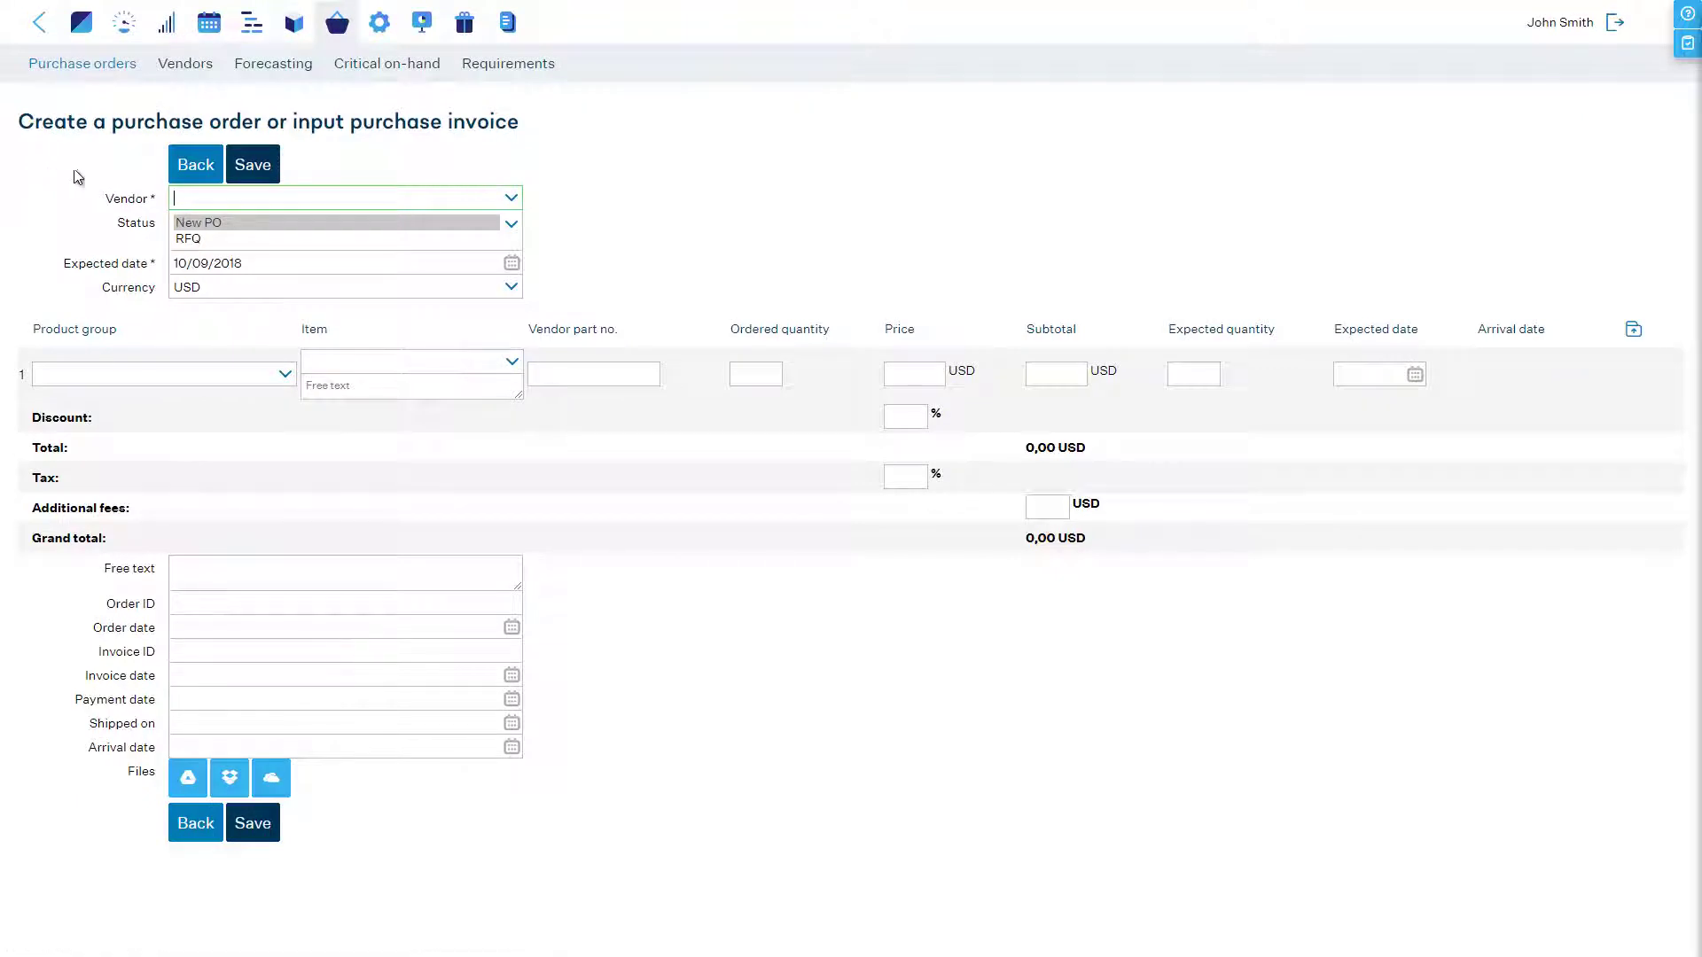
click(511, 199)
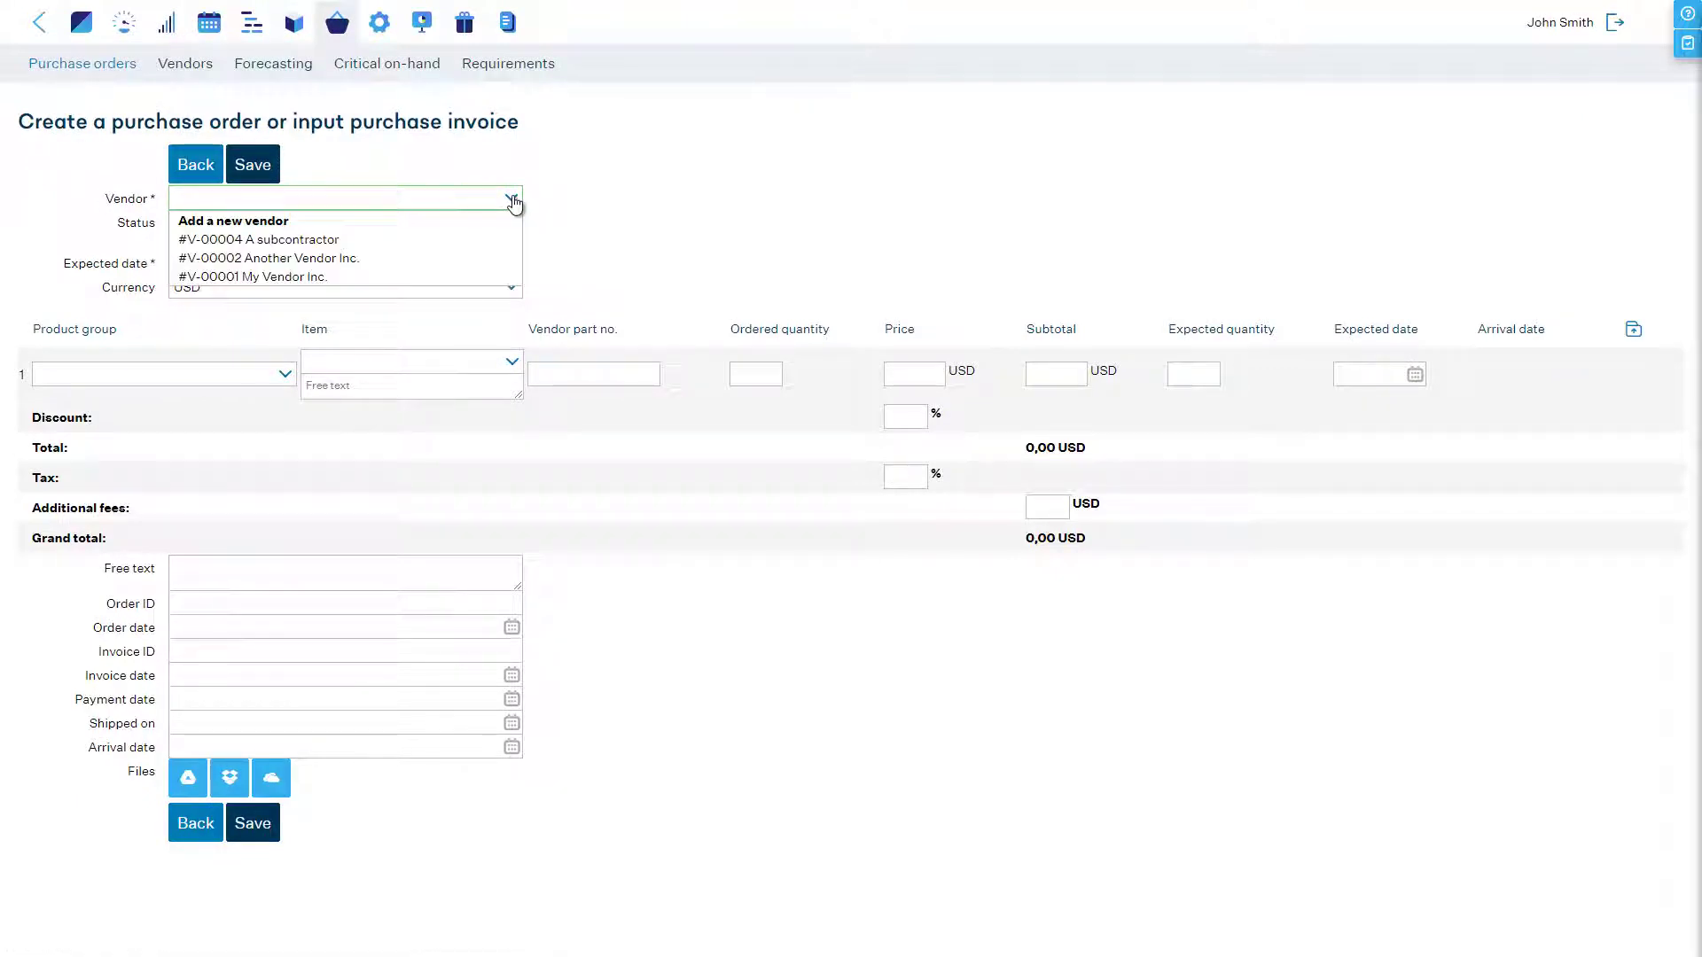
click(481, 239)
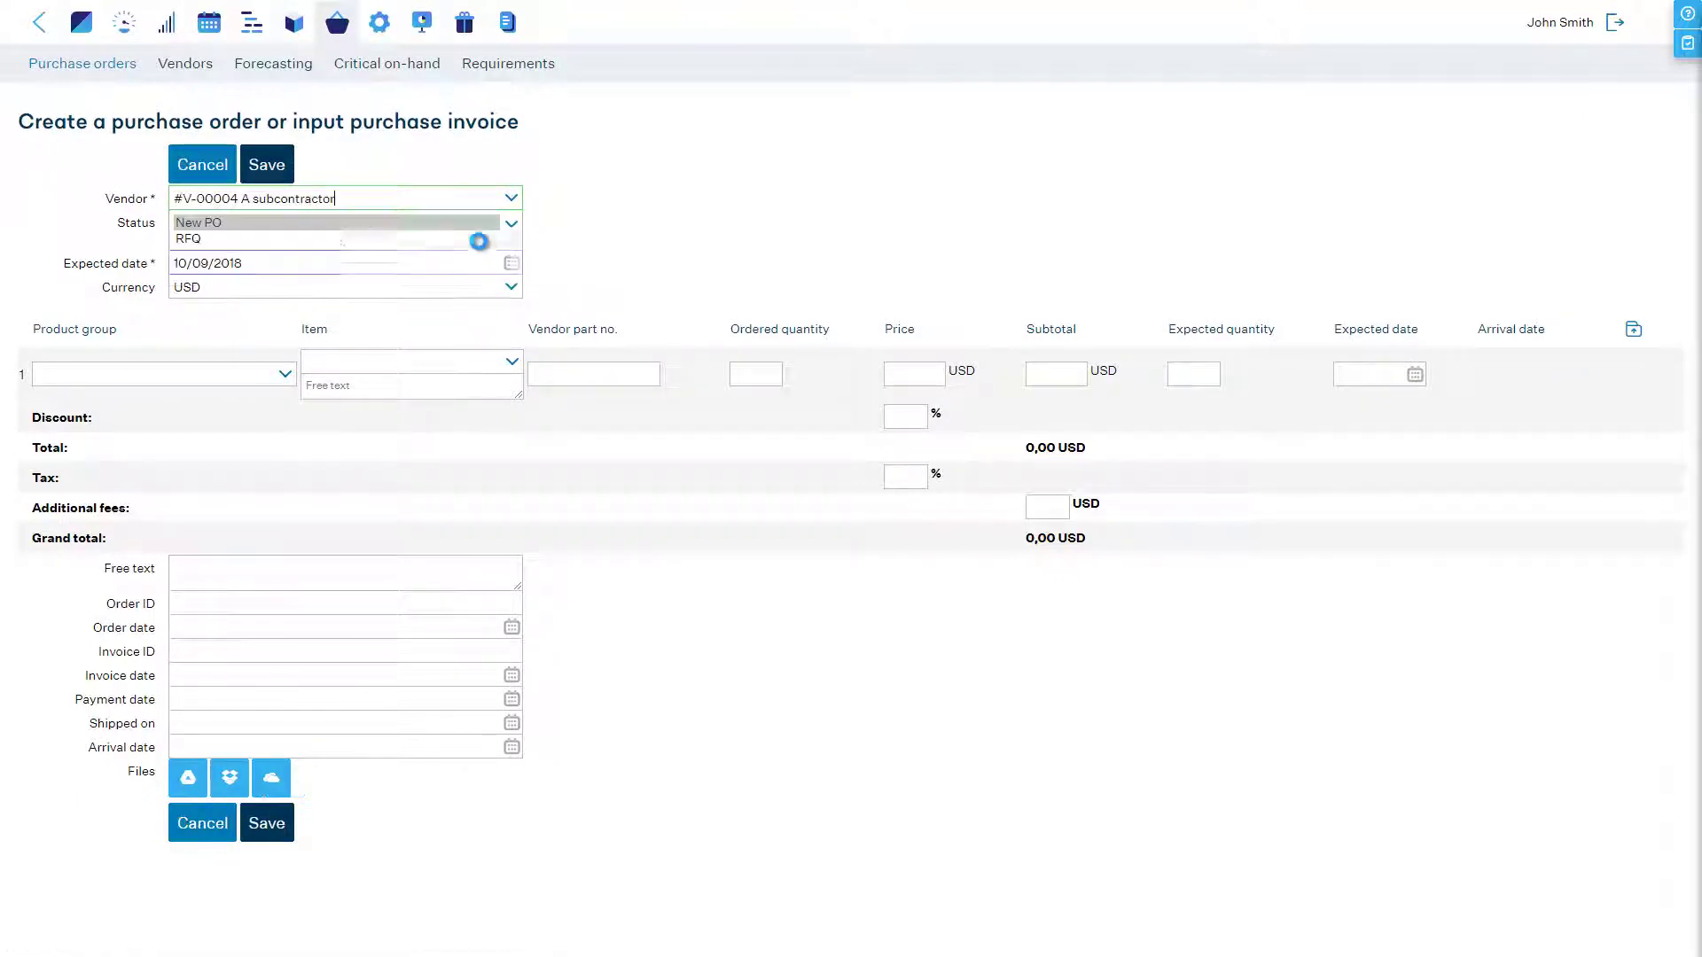
click(511, 364)
click(390, 400)
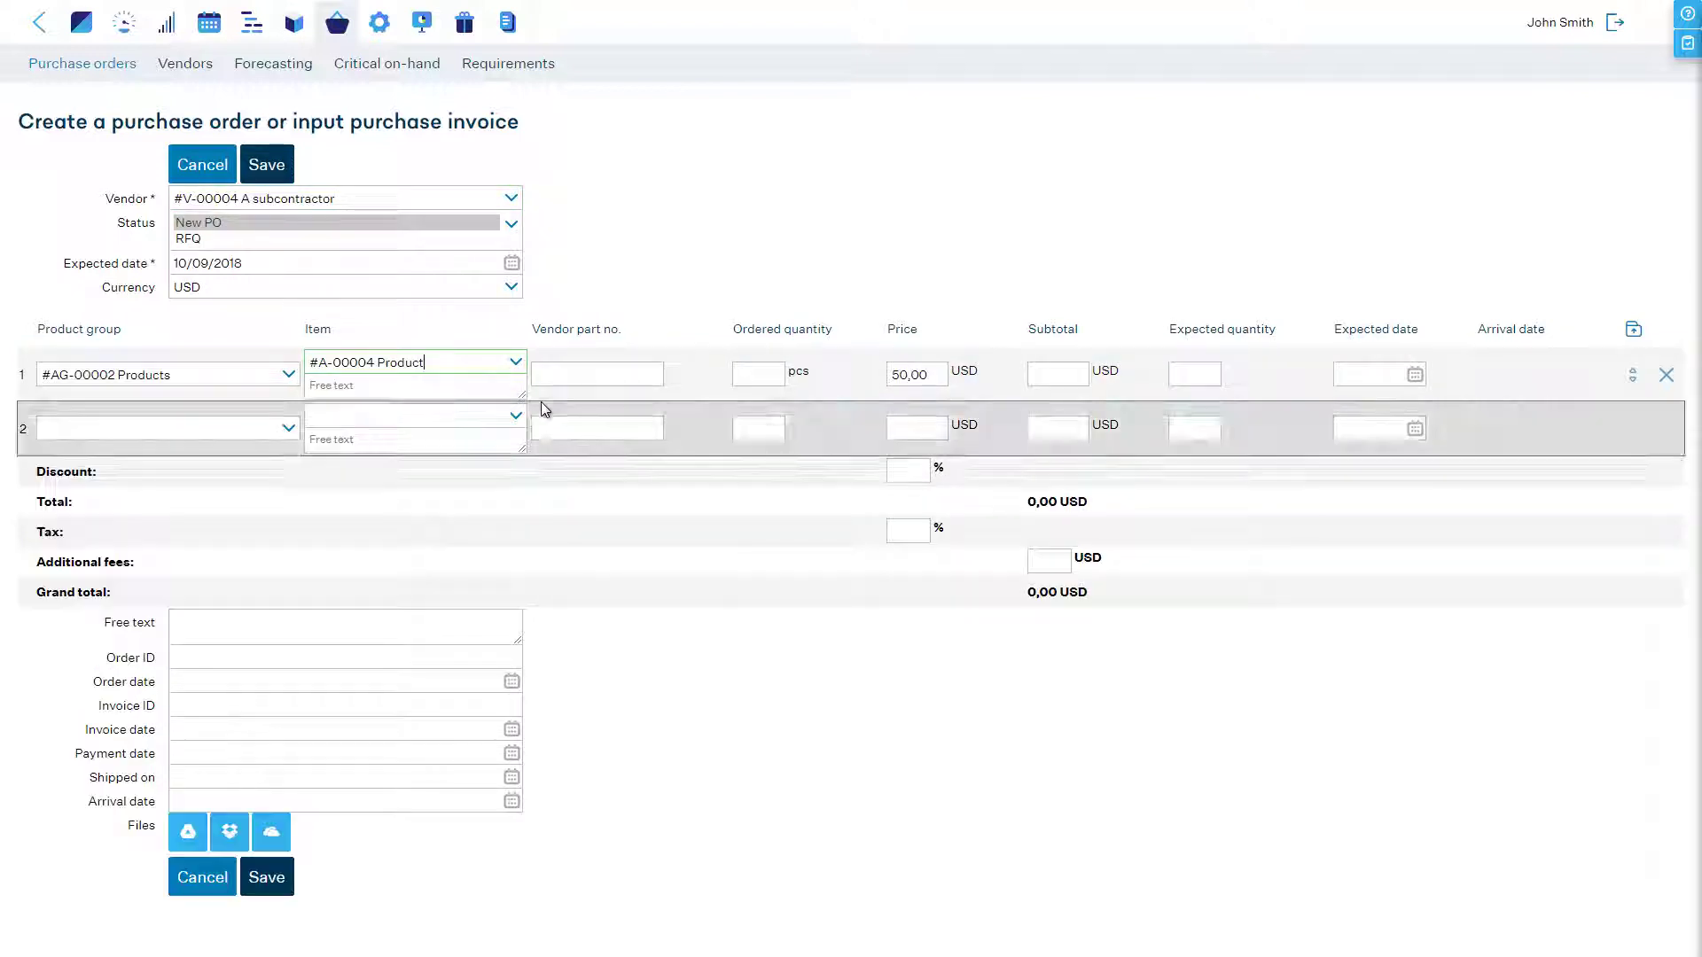
text(10)
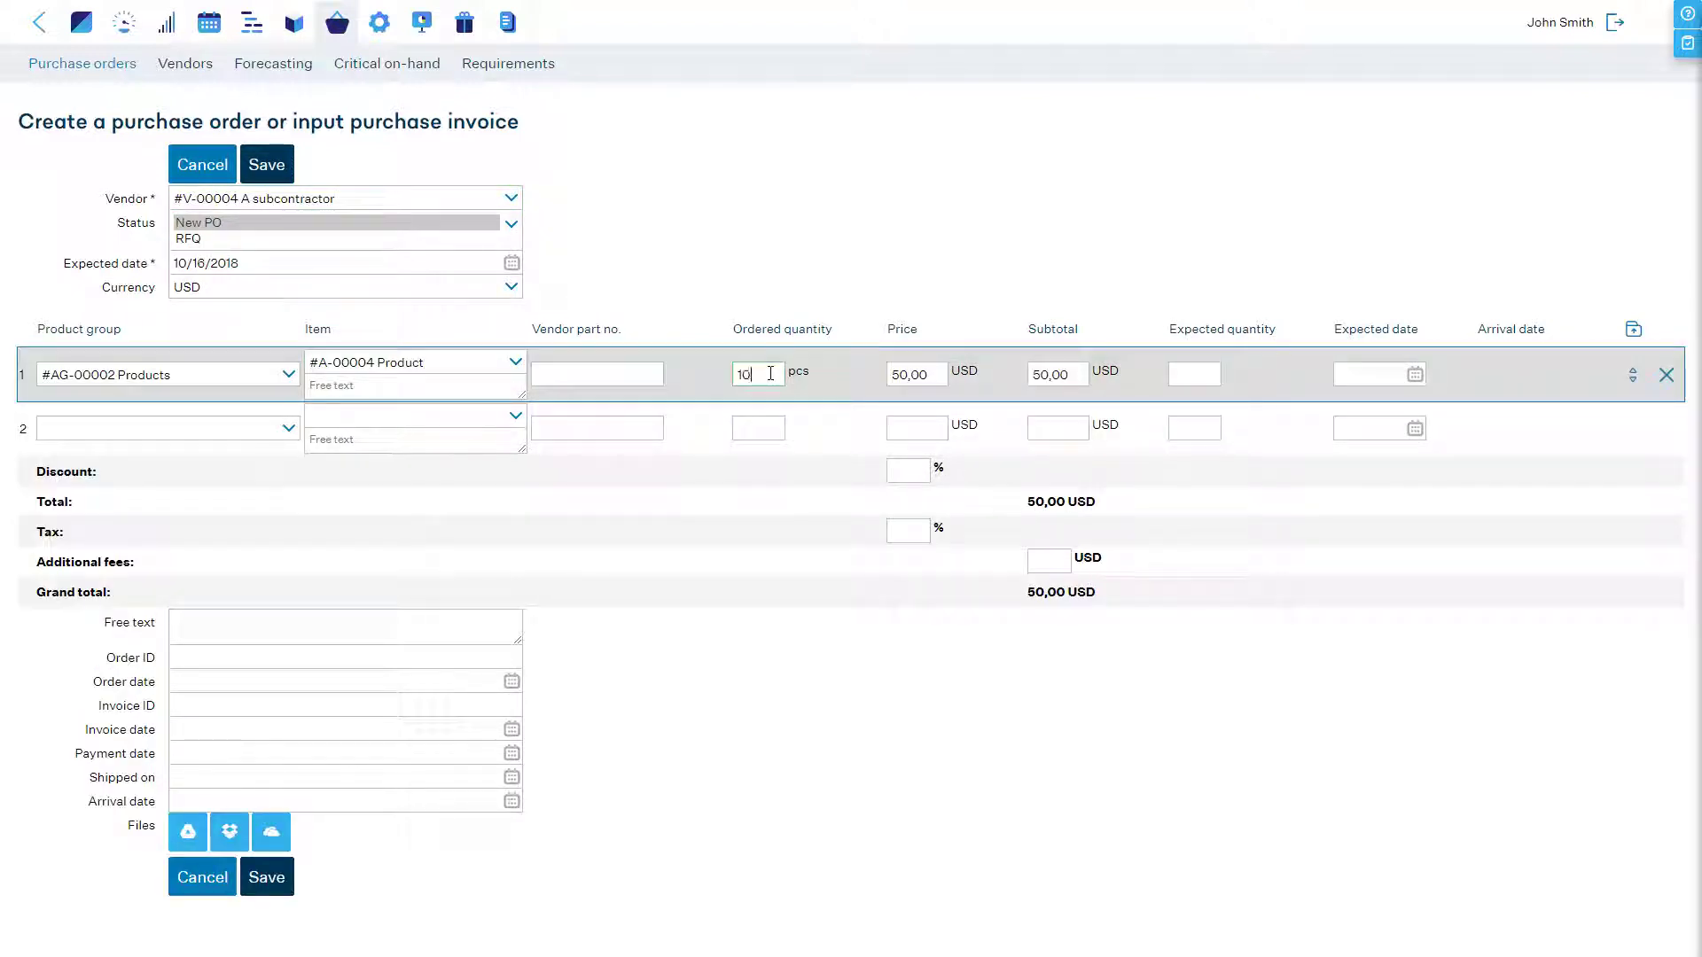
text(0)
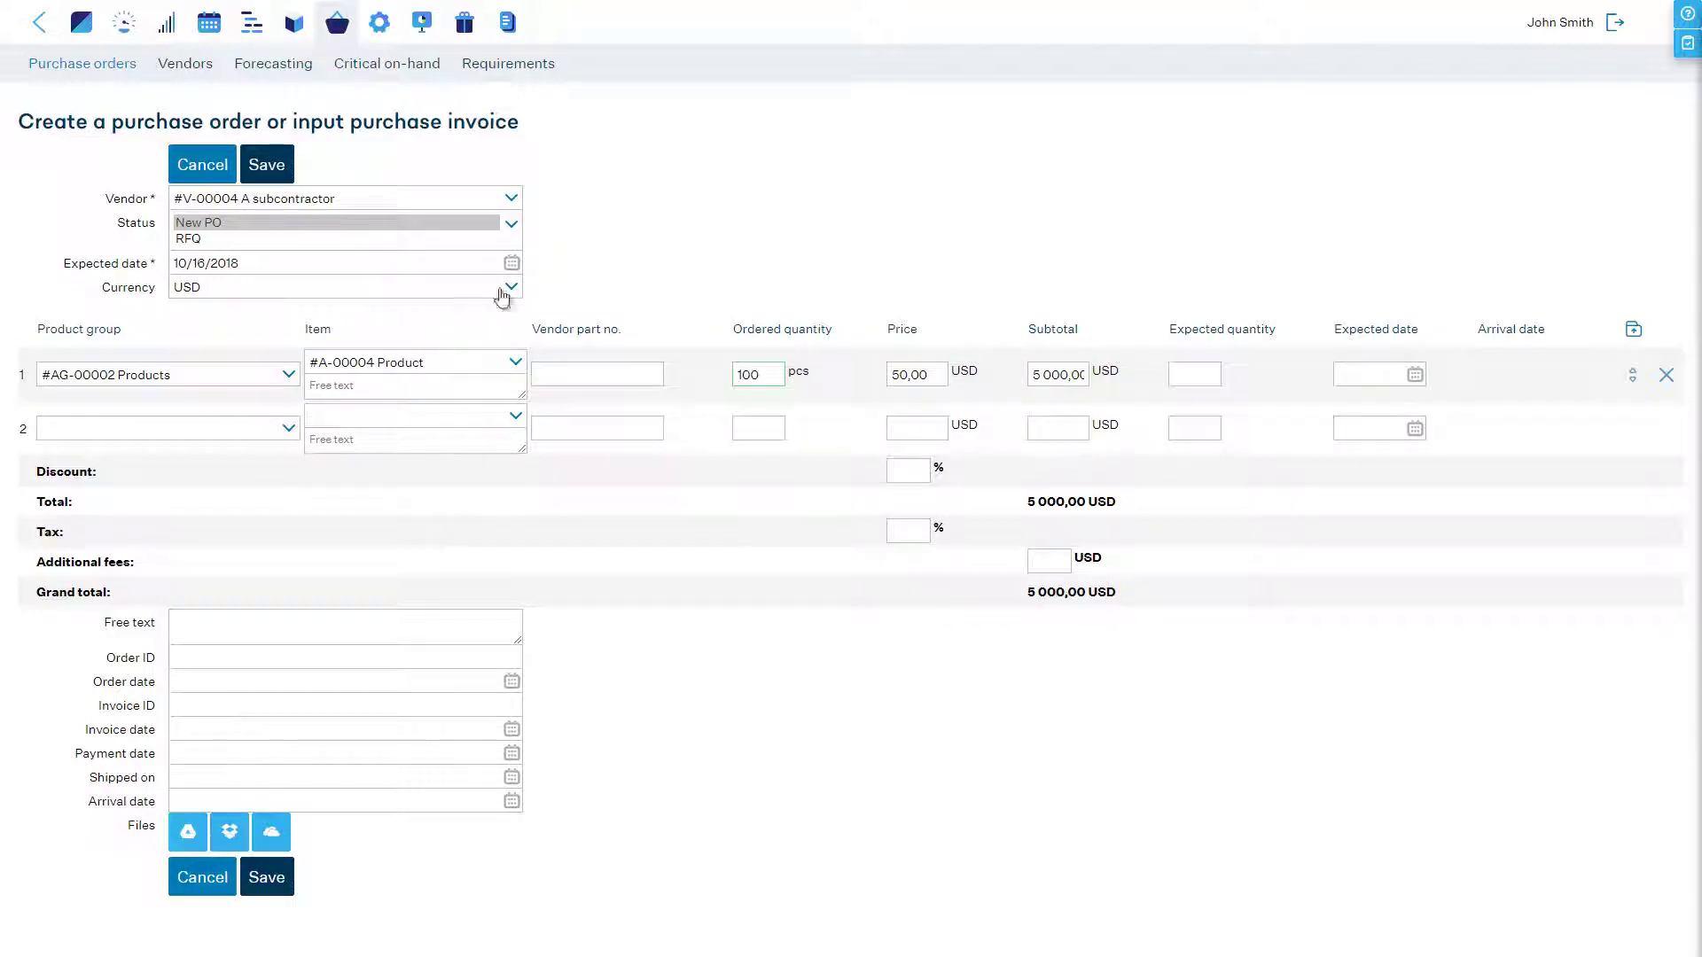
click(274, 168)
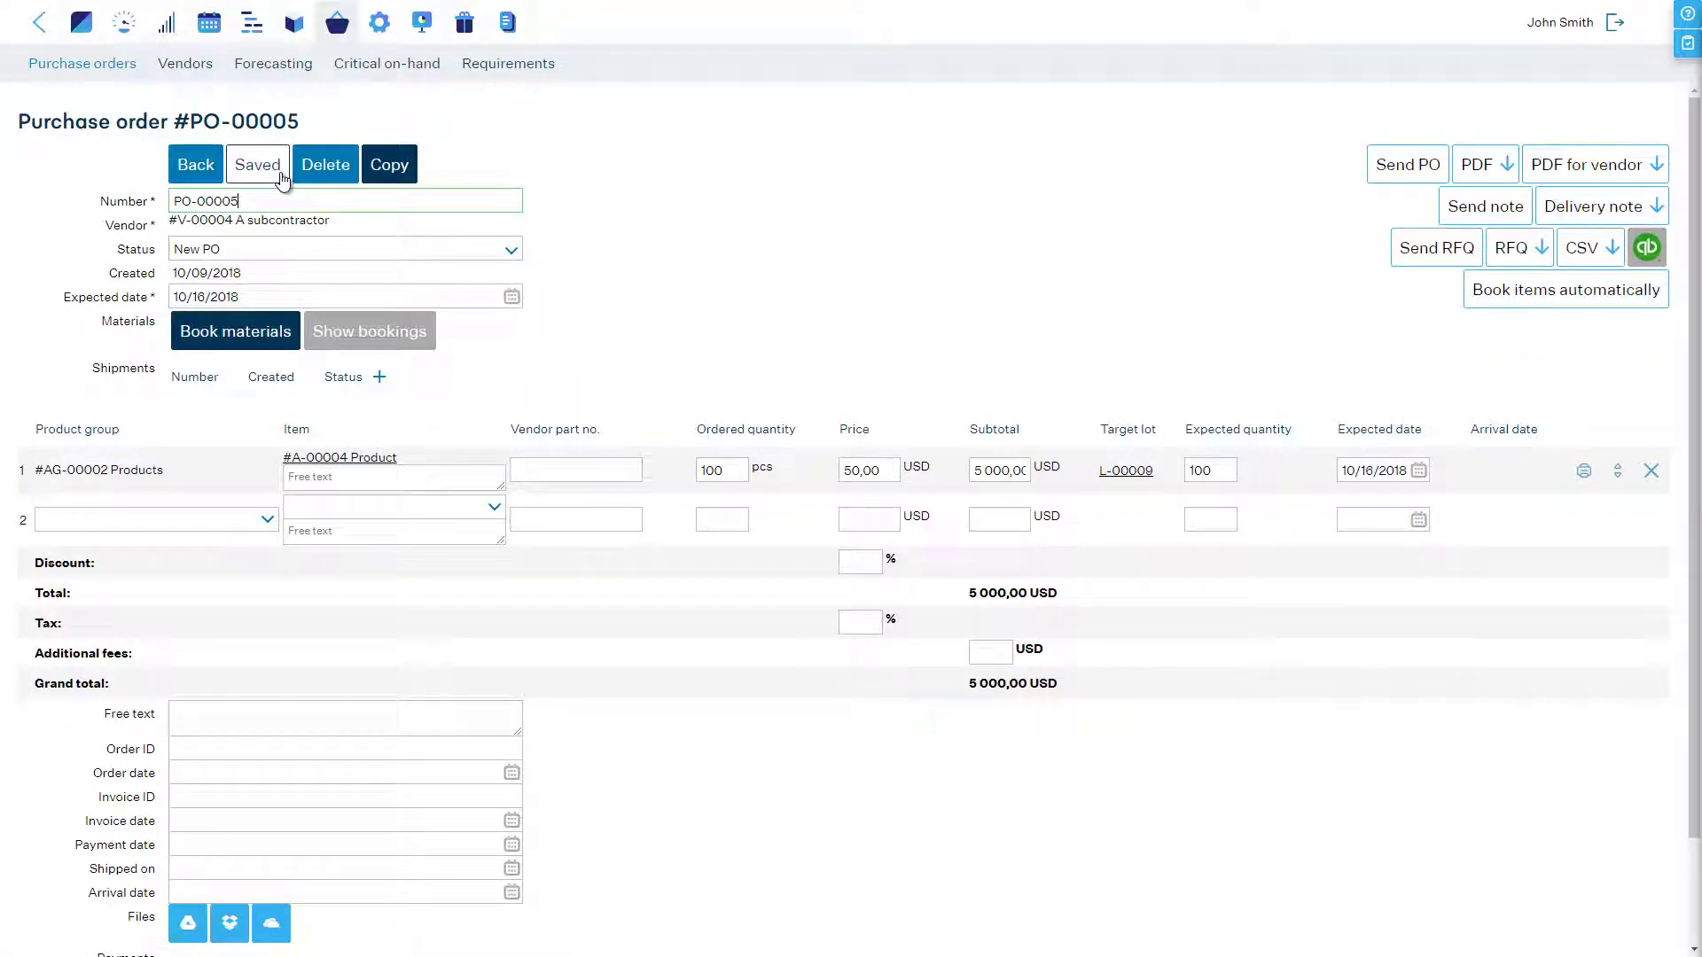
Book PO-00005's free-issue parts and check 400 pcs Part A (L-00007) and 100 pcs Part B (L-00006) are reserved.
click(255, 333)
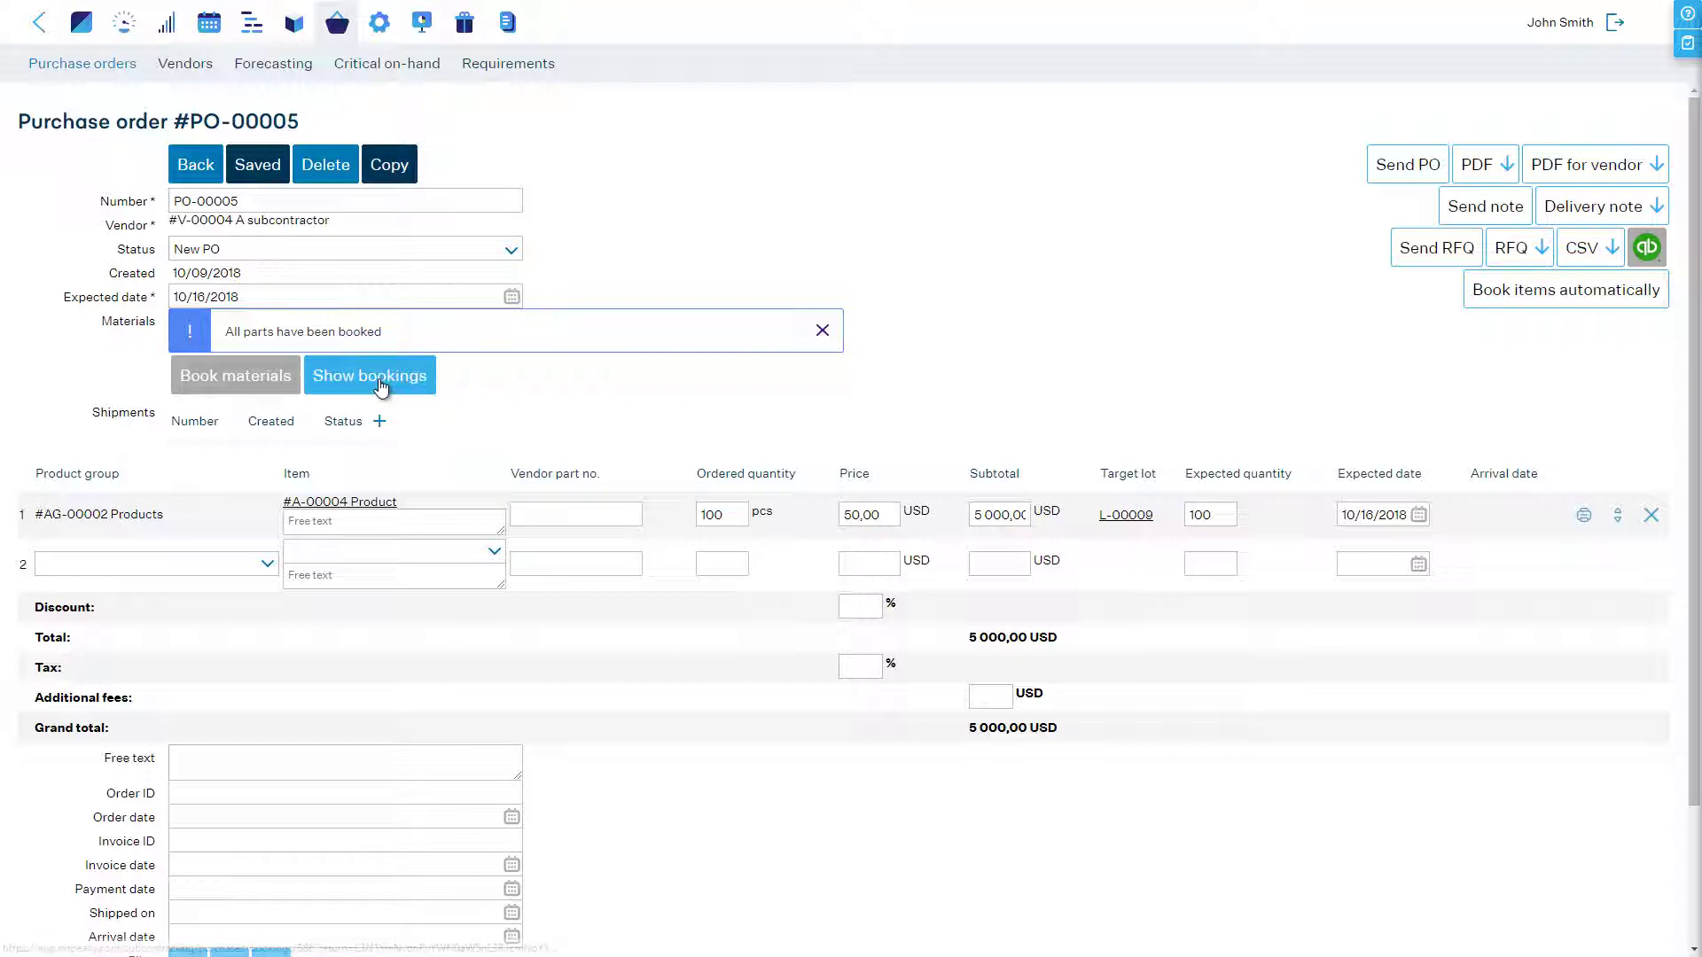
click(380, 382)
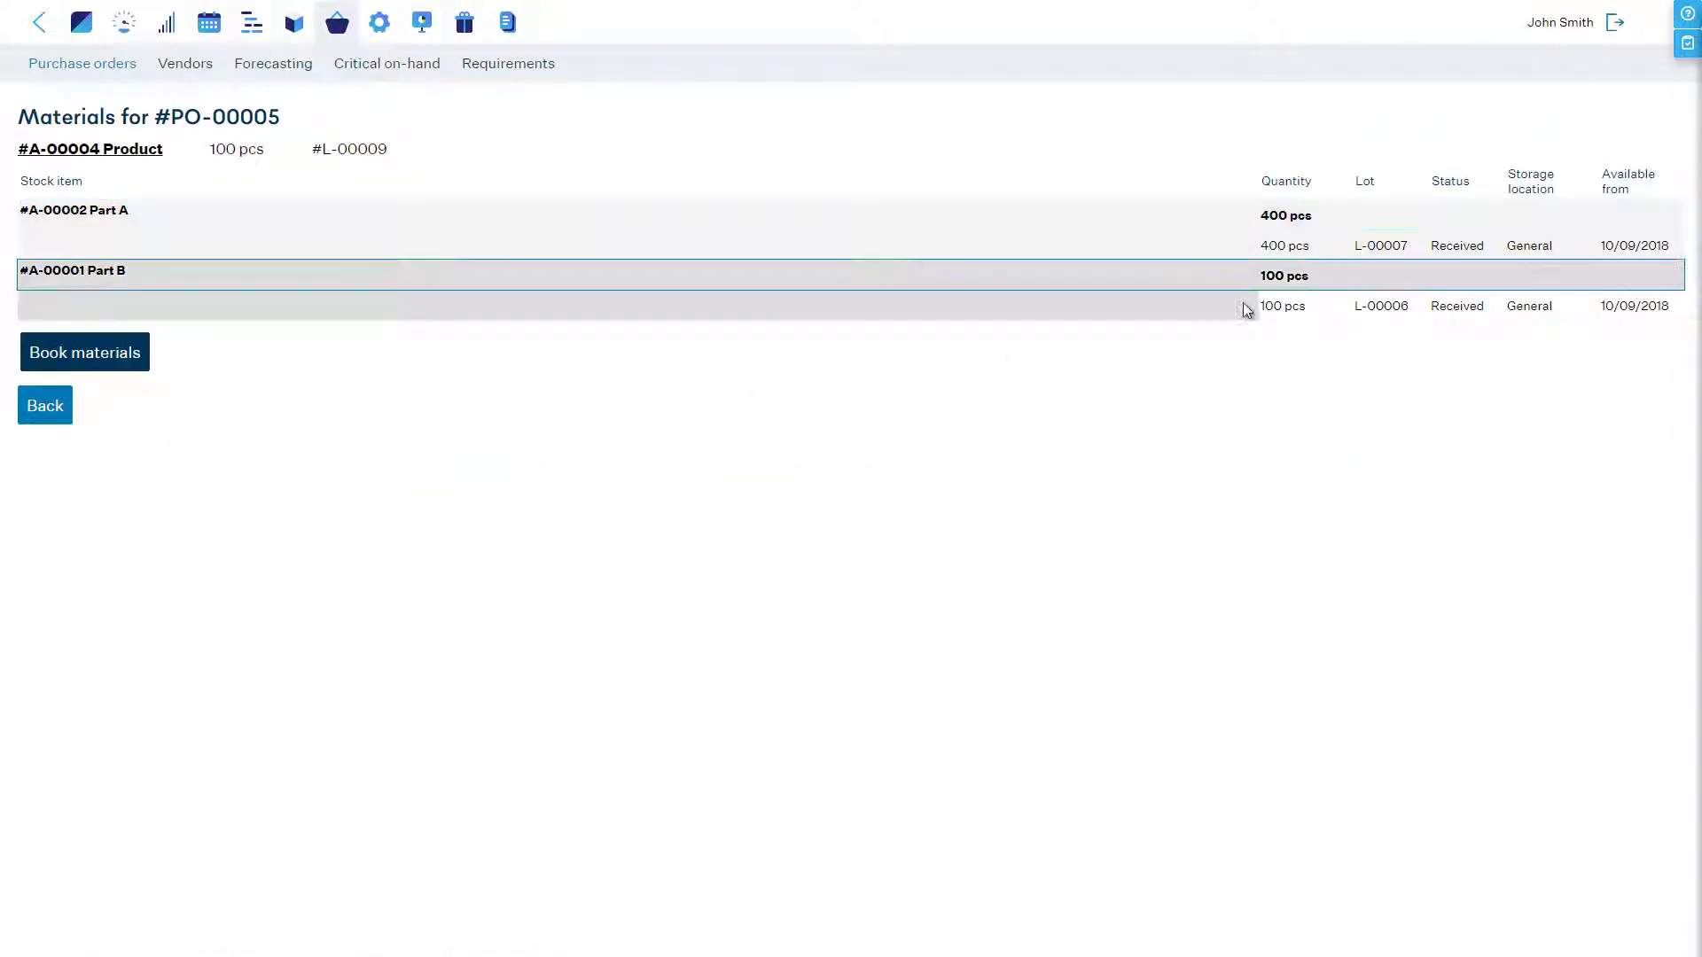
click(59, 409)
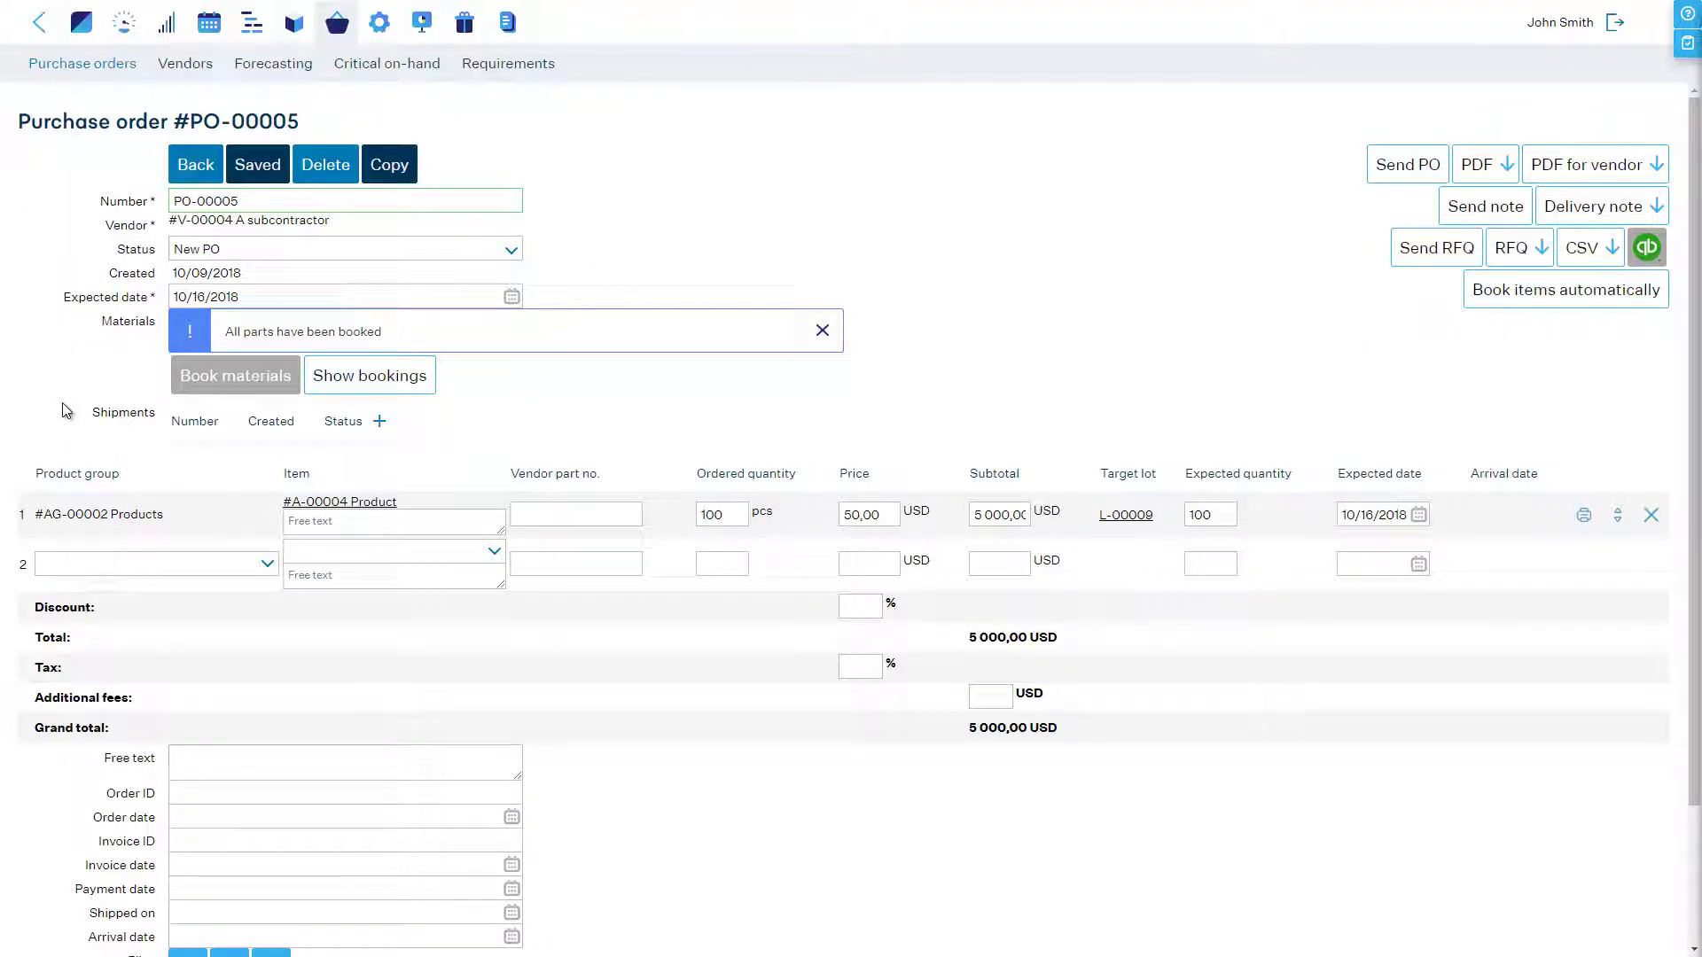
Create shipment S-00003 dated today, shipping 400 pcs Part A and 100 pcs Part B.
click(380, 423)
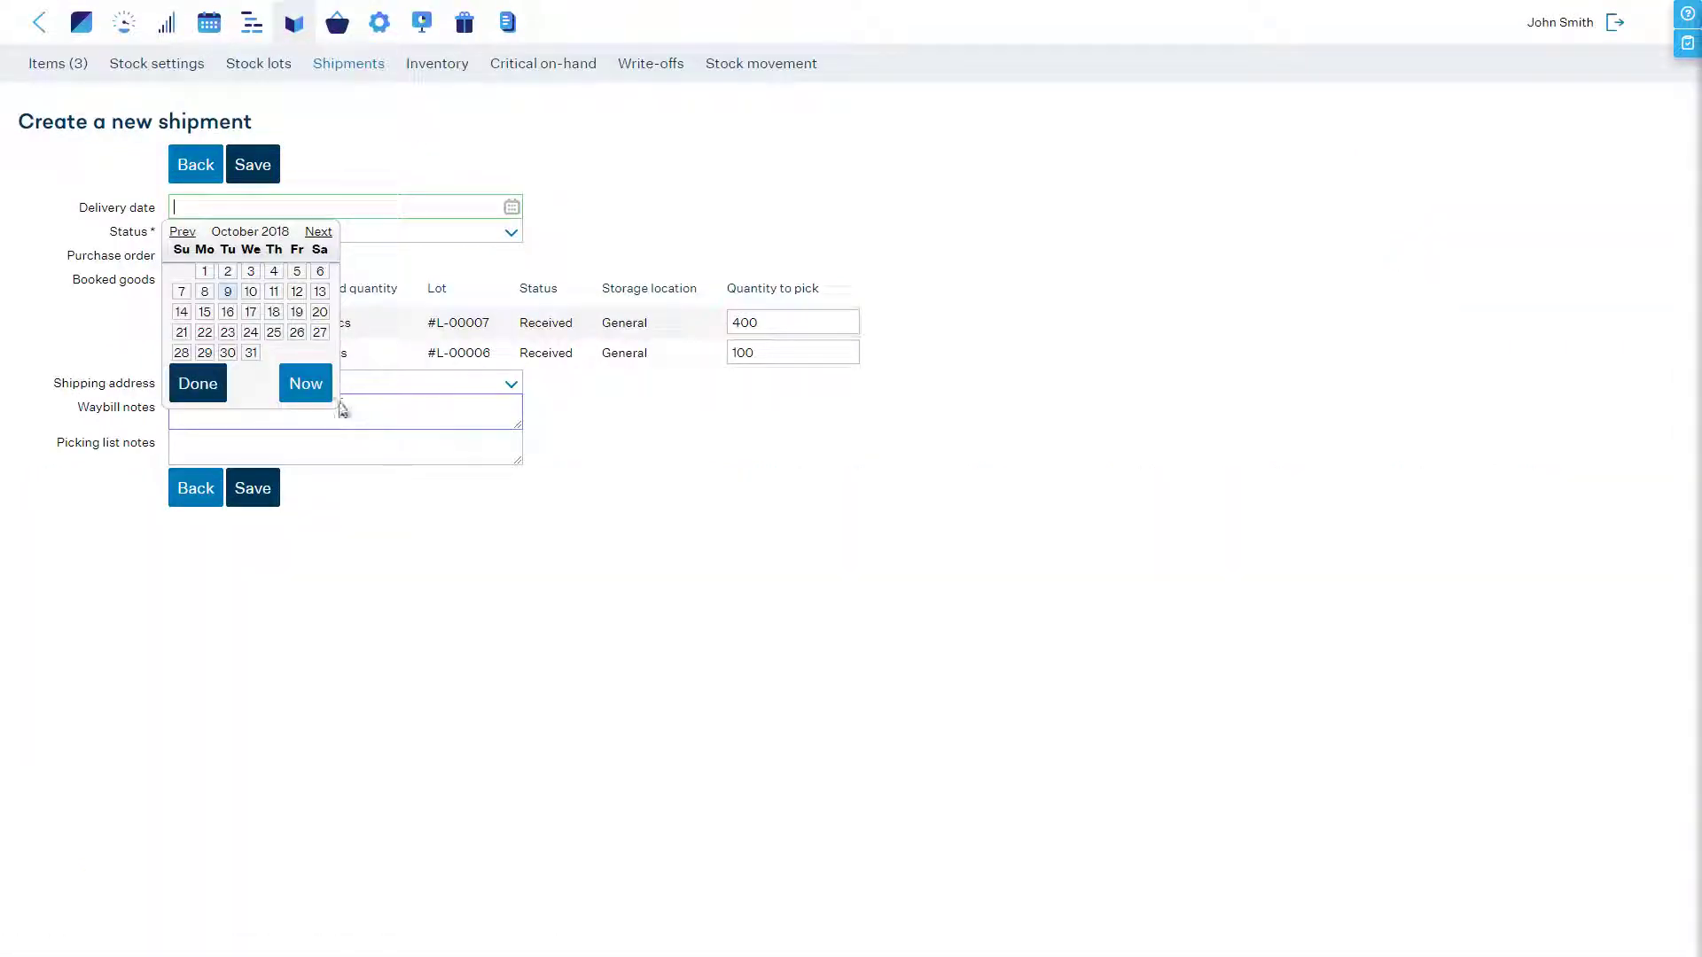
click(309, 384)
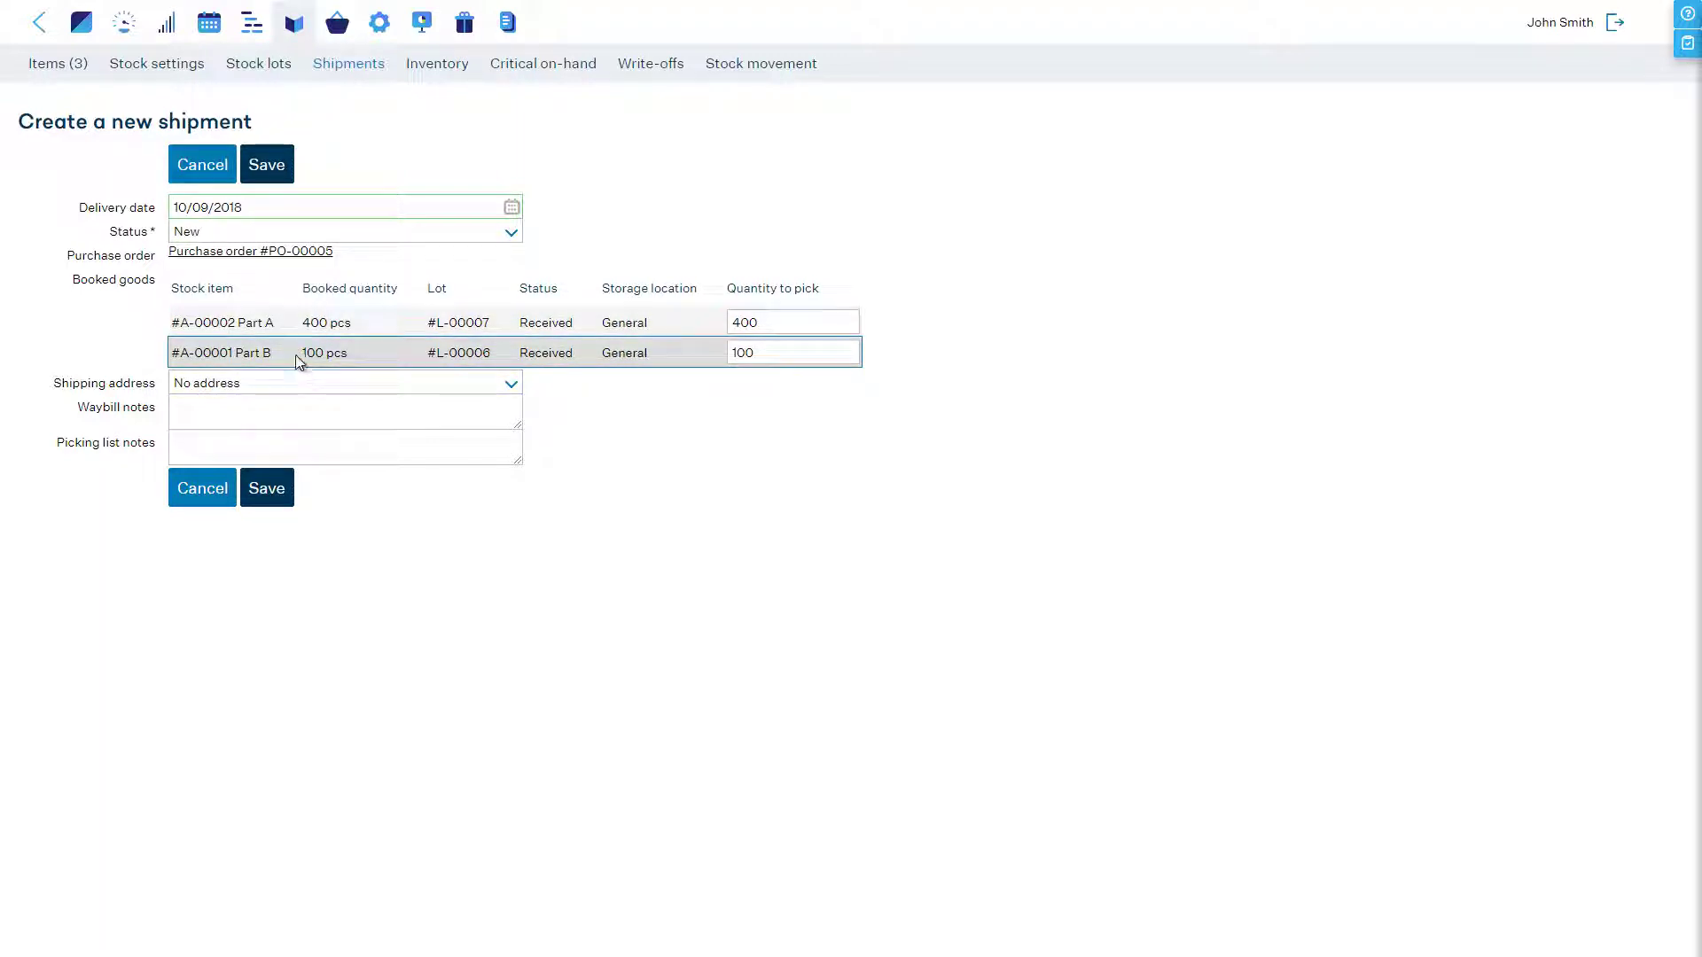
click(280, 165)
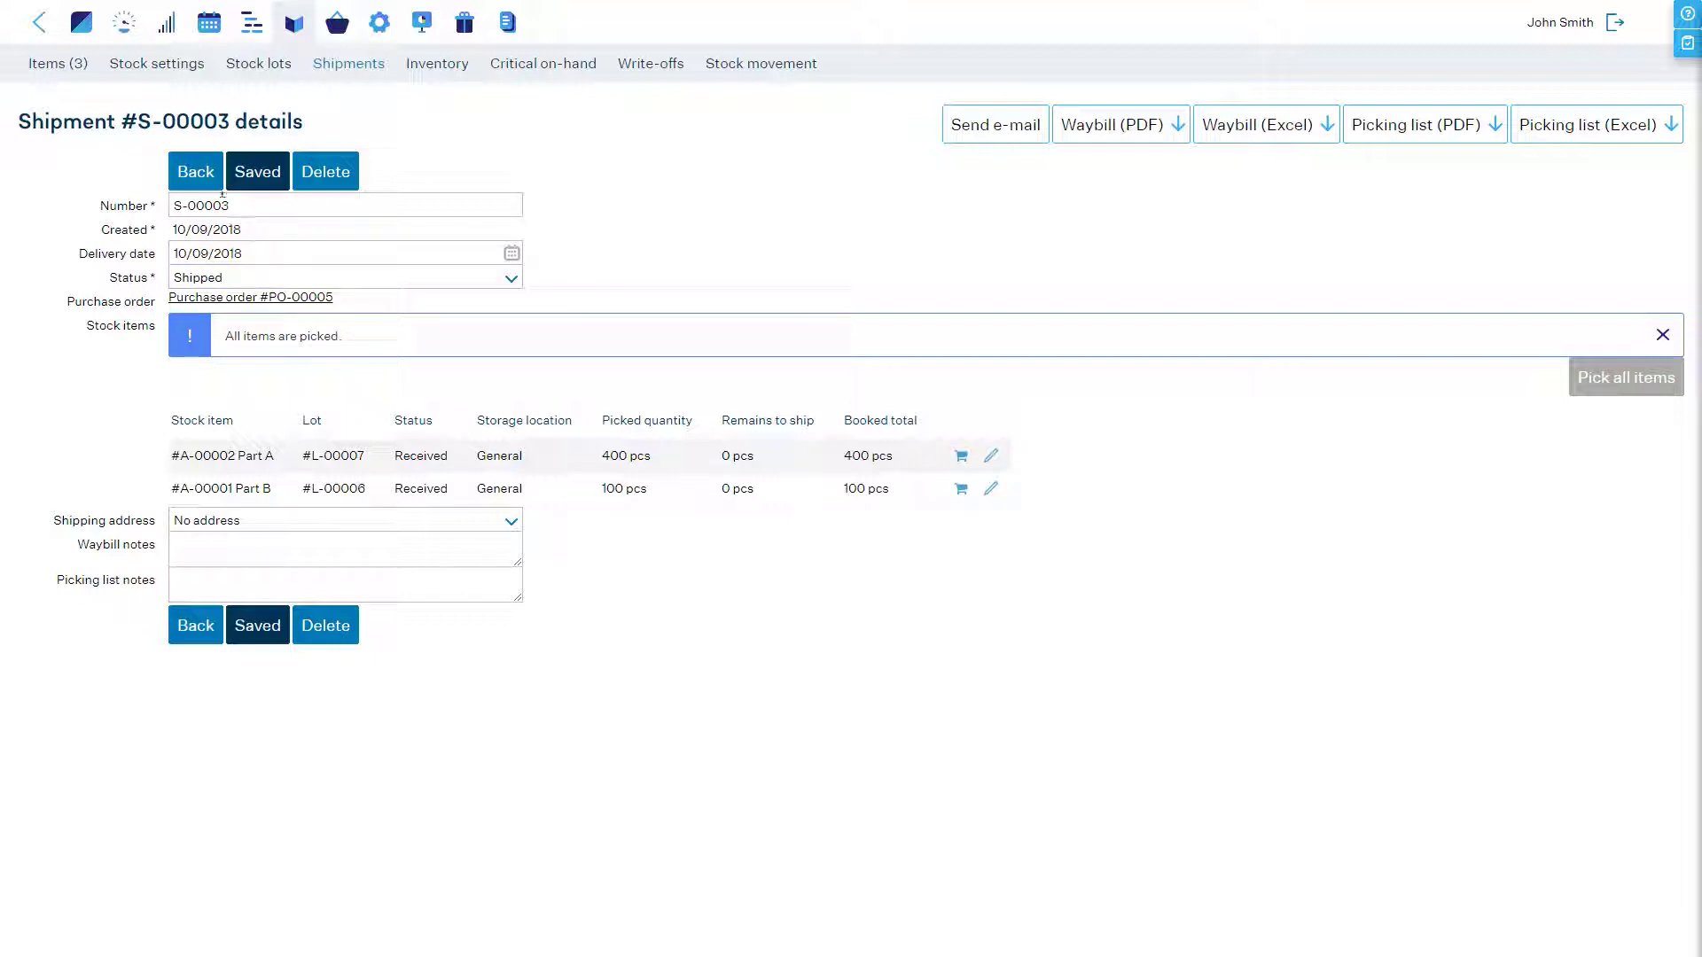
click(188, 170)
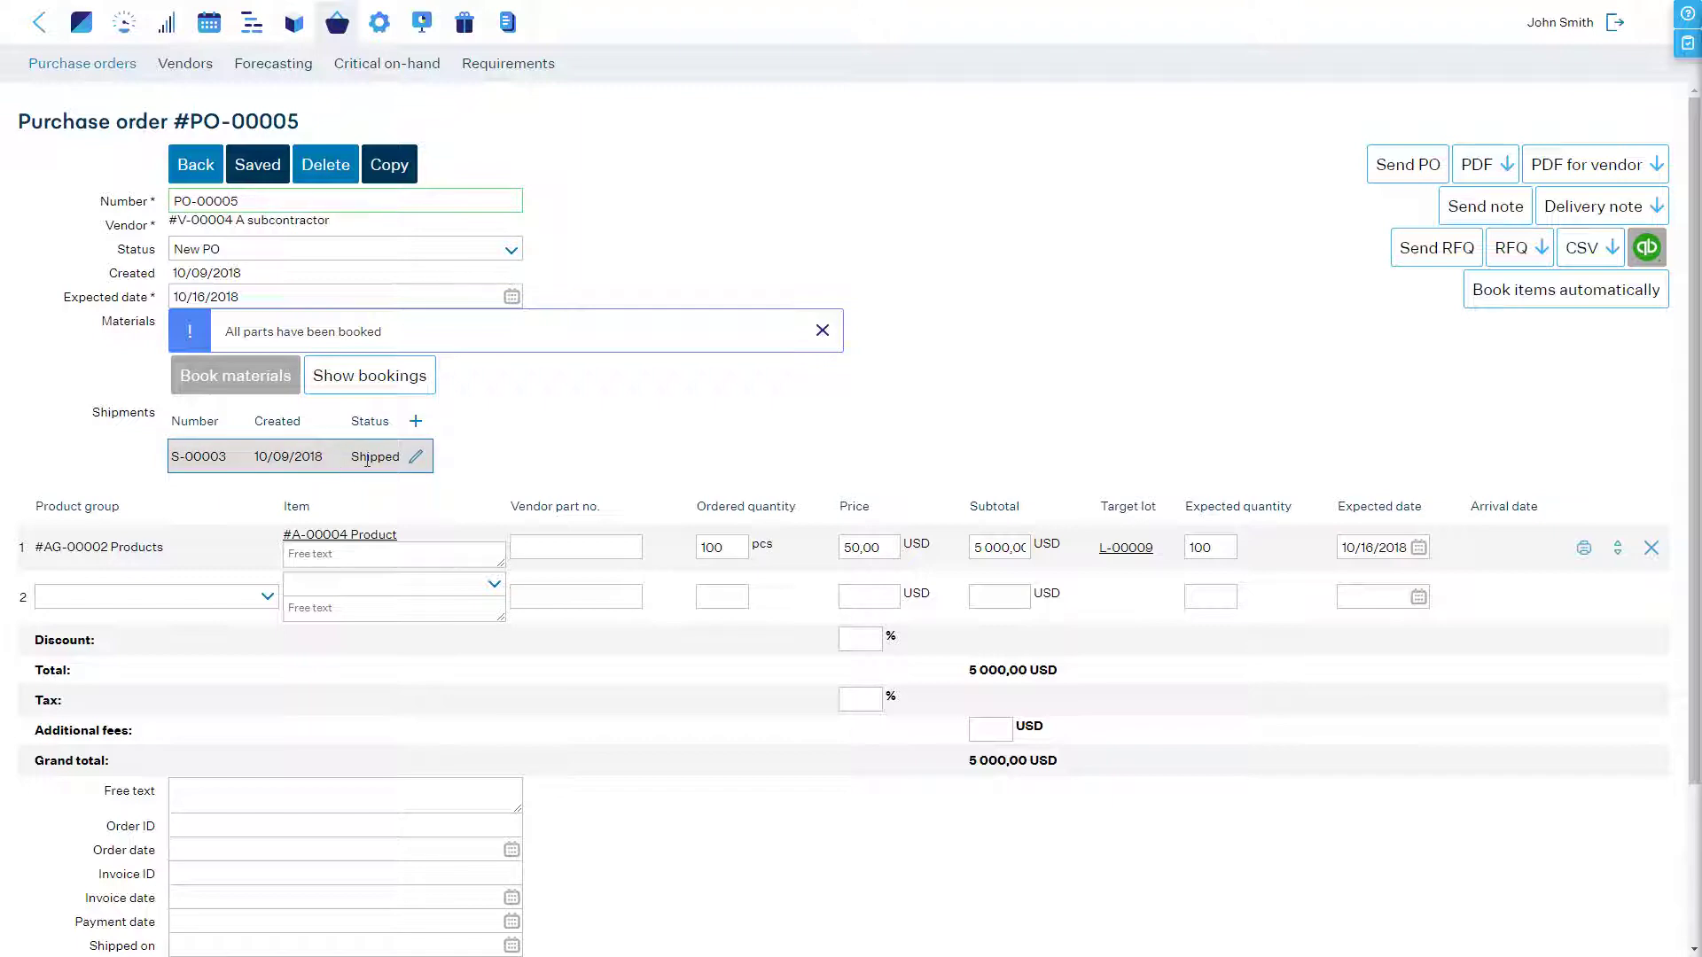
Preview the vendor PDF, then set the order and shipped-on dates to 10/09/2018.
click(1606, 177)
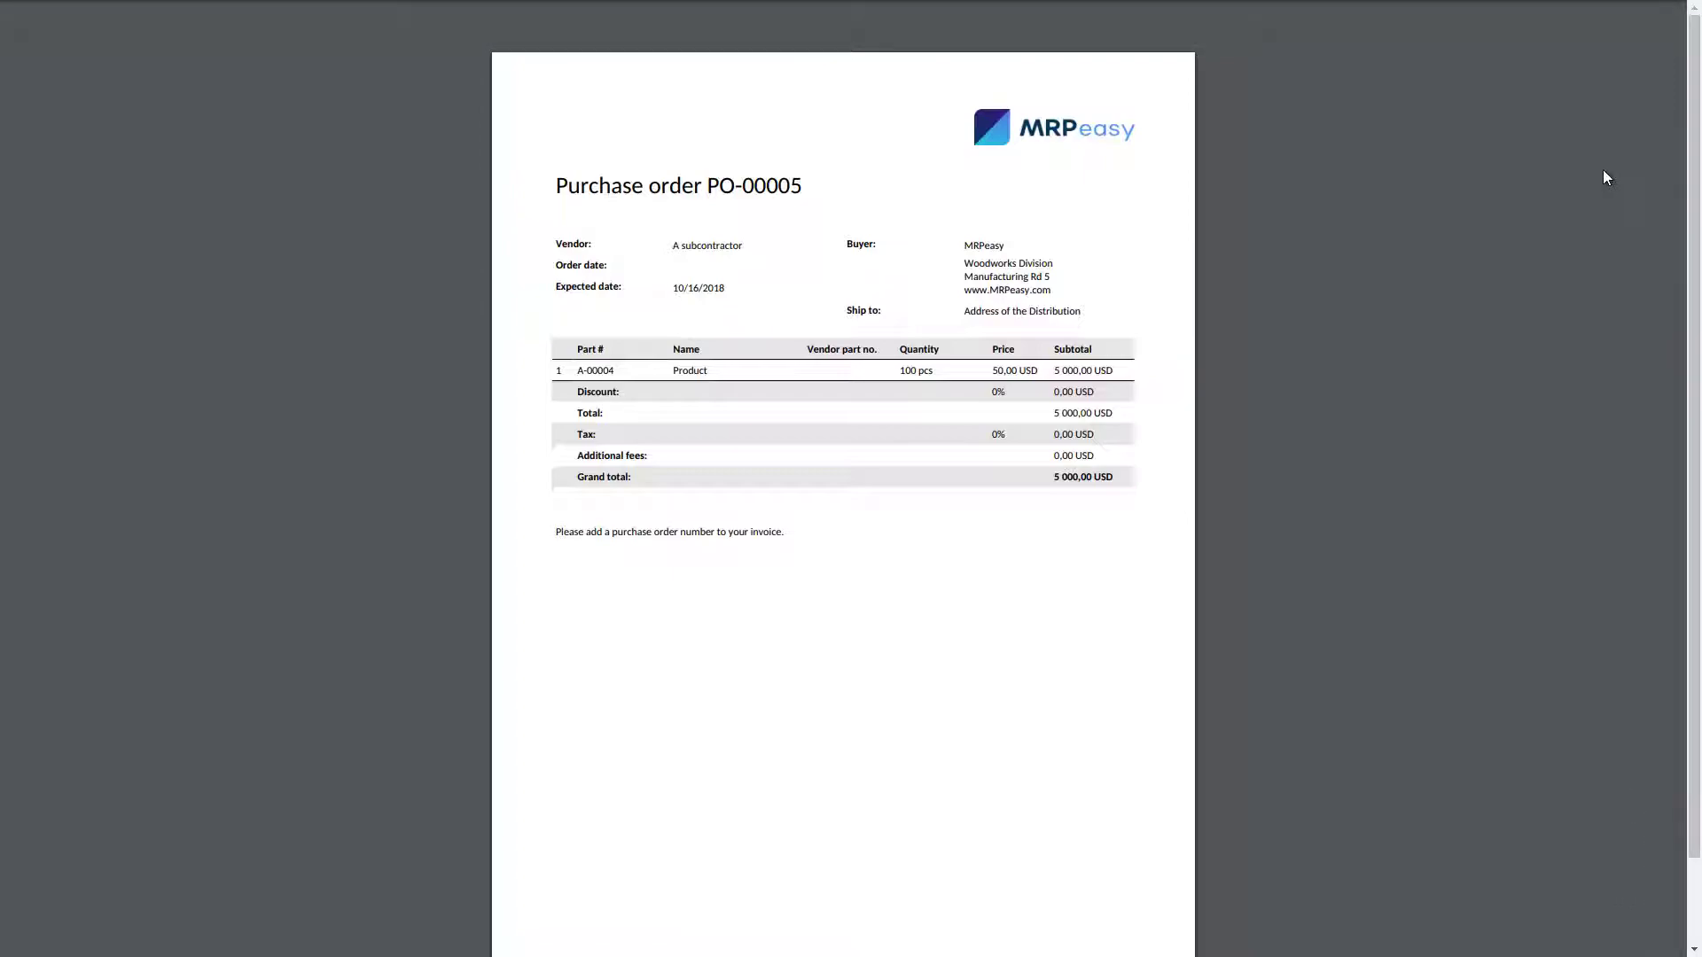
key(ctrl+w)
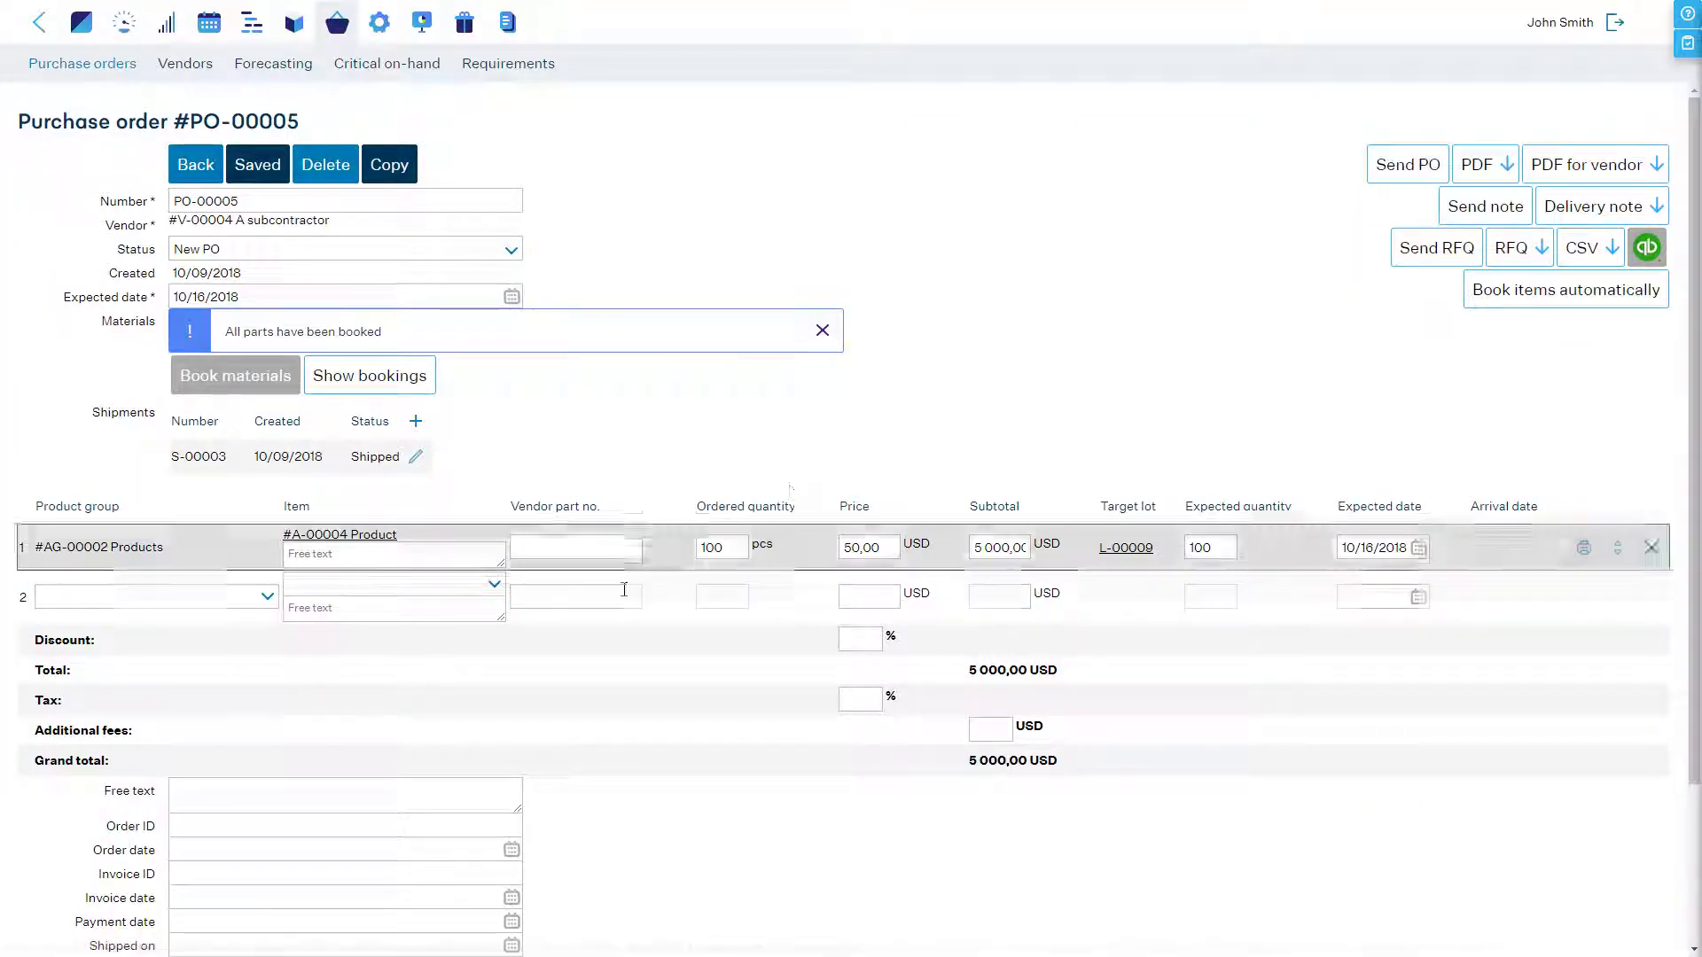
click(317, 849)
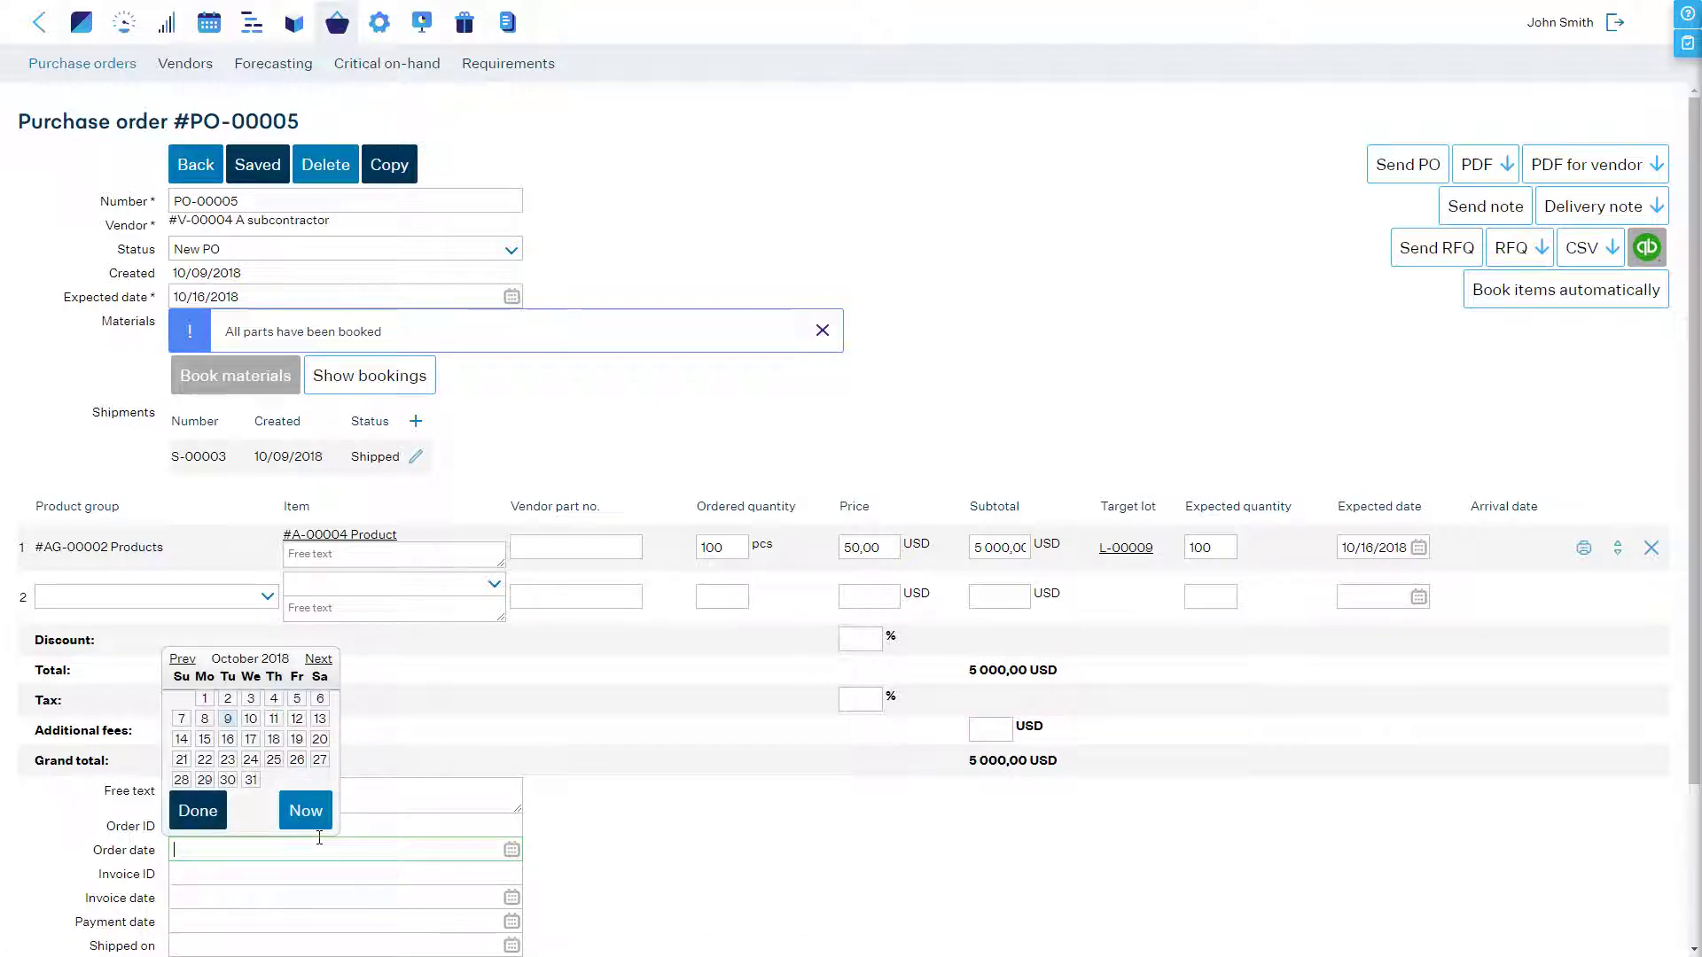
click(313, 811)
scroll(317, 819, down, 1)
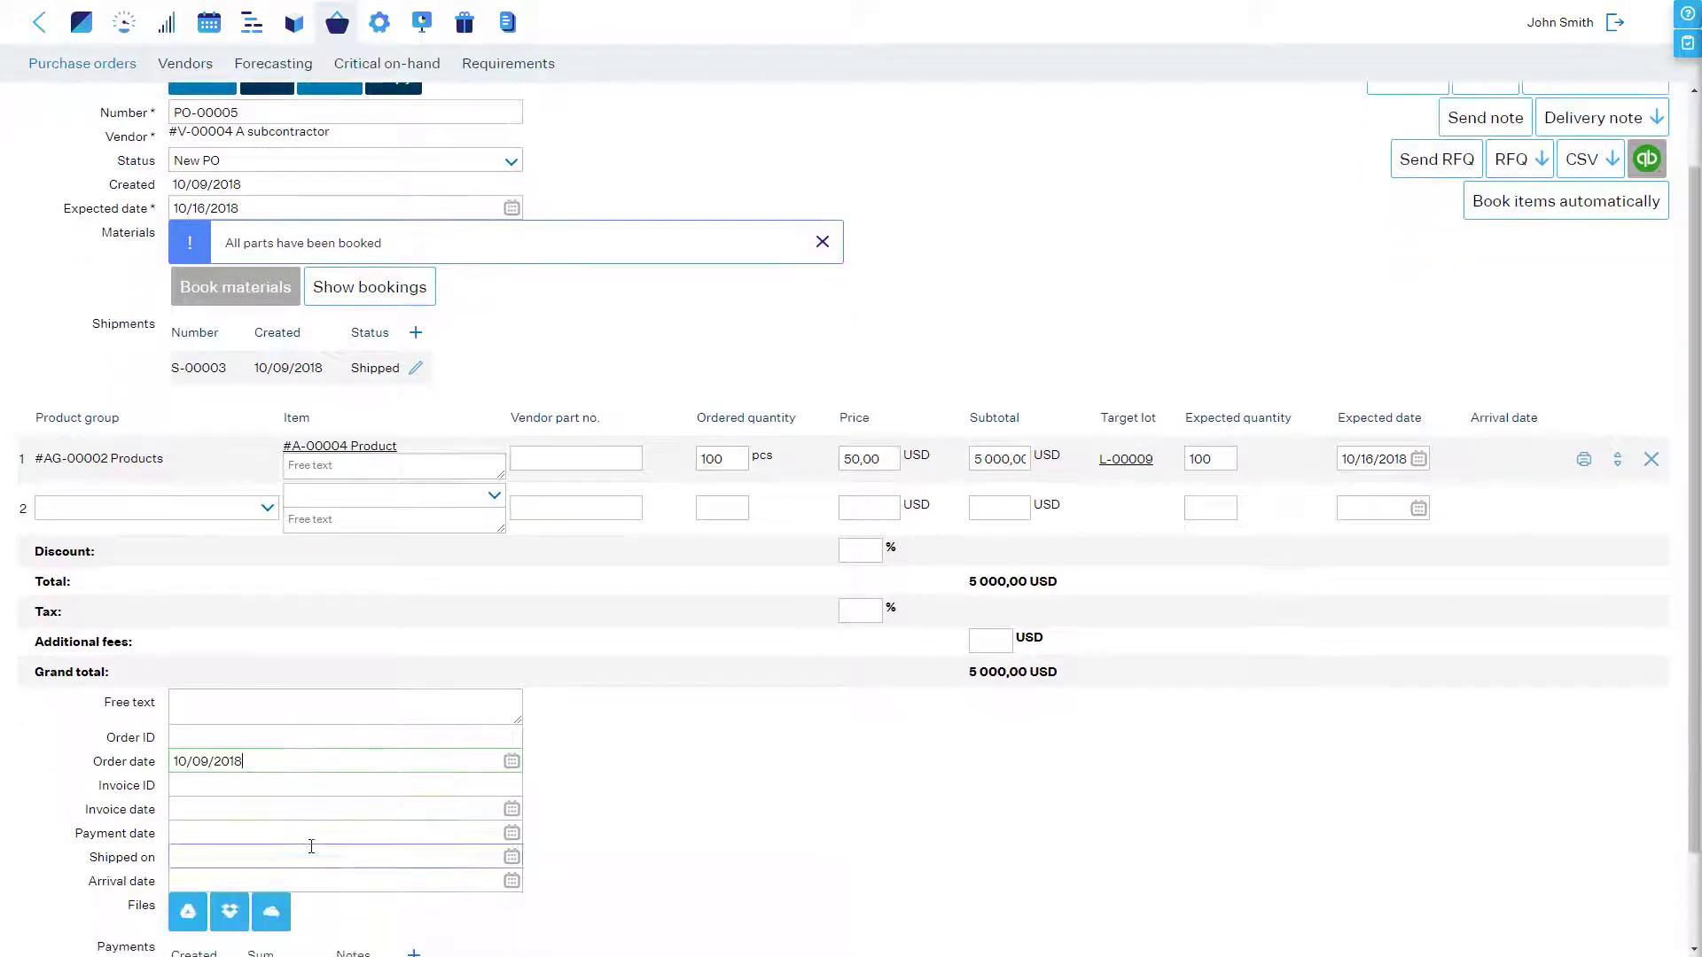
click(312, 856)
click(308, 834)
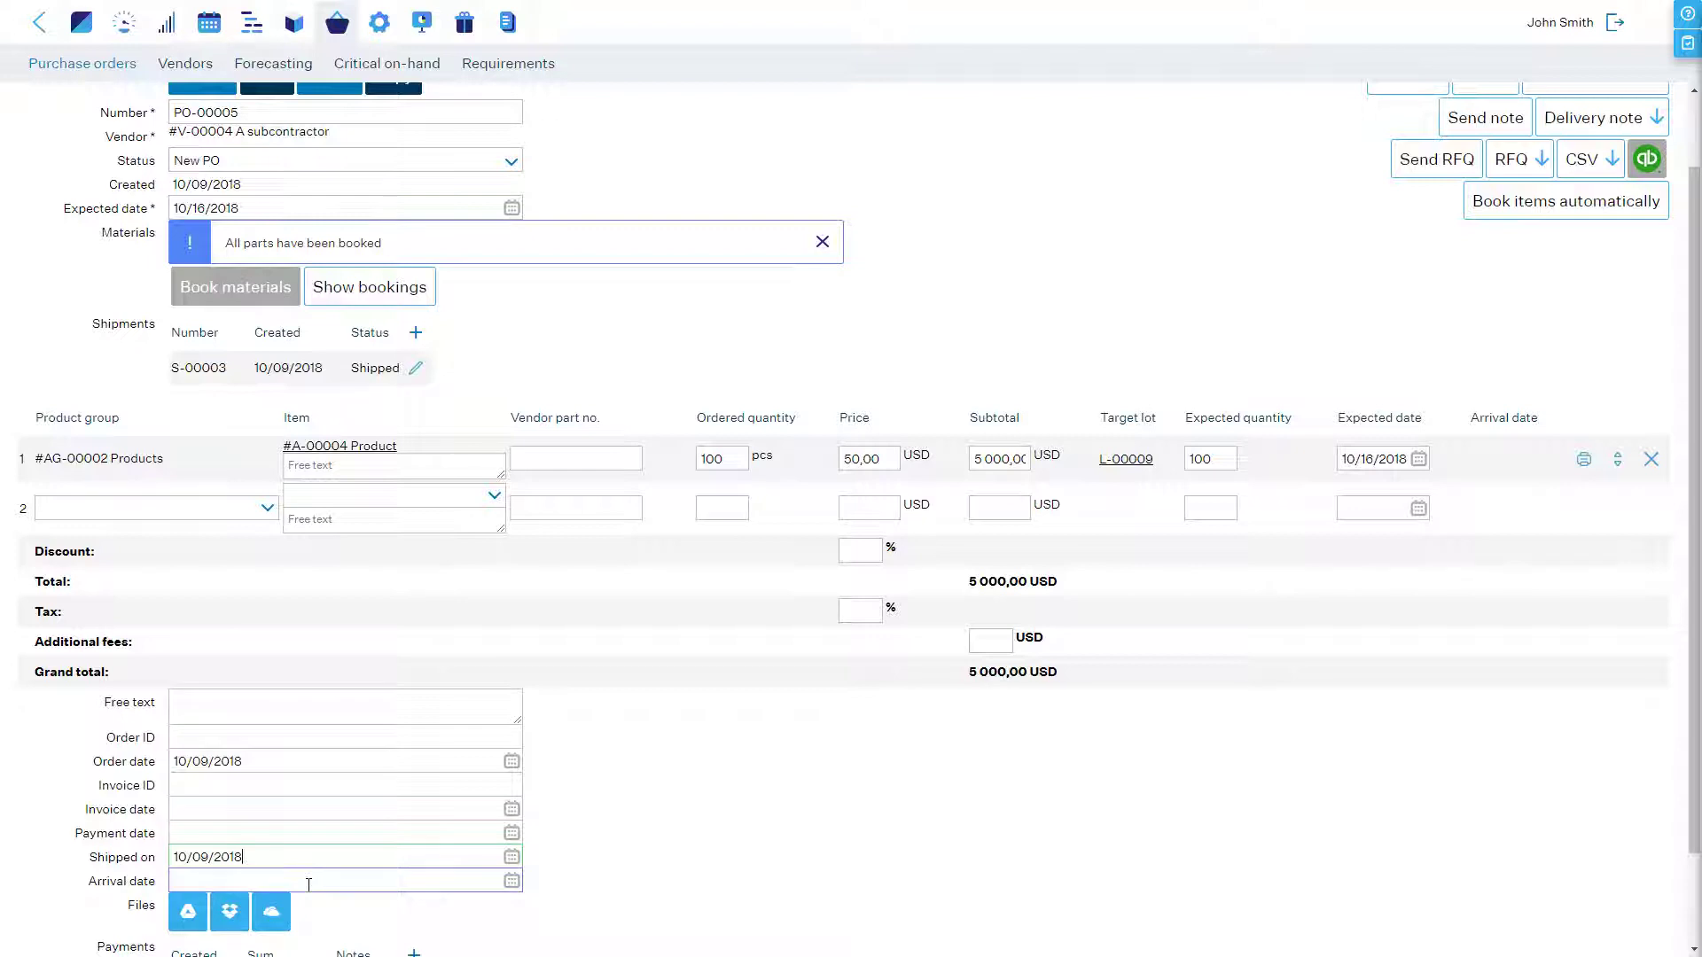
Set the arrival date to 10/09/2018 06:45 and save PO-00005 as received.
click(310, 879)
click(308, 849)
click(308, 849)
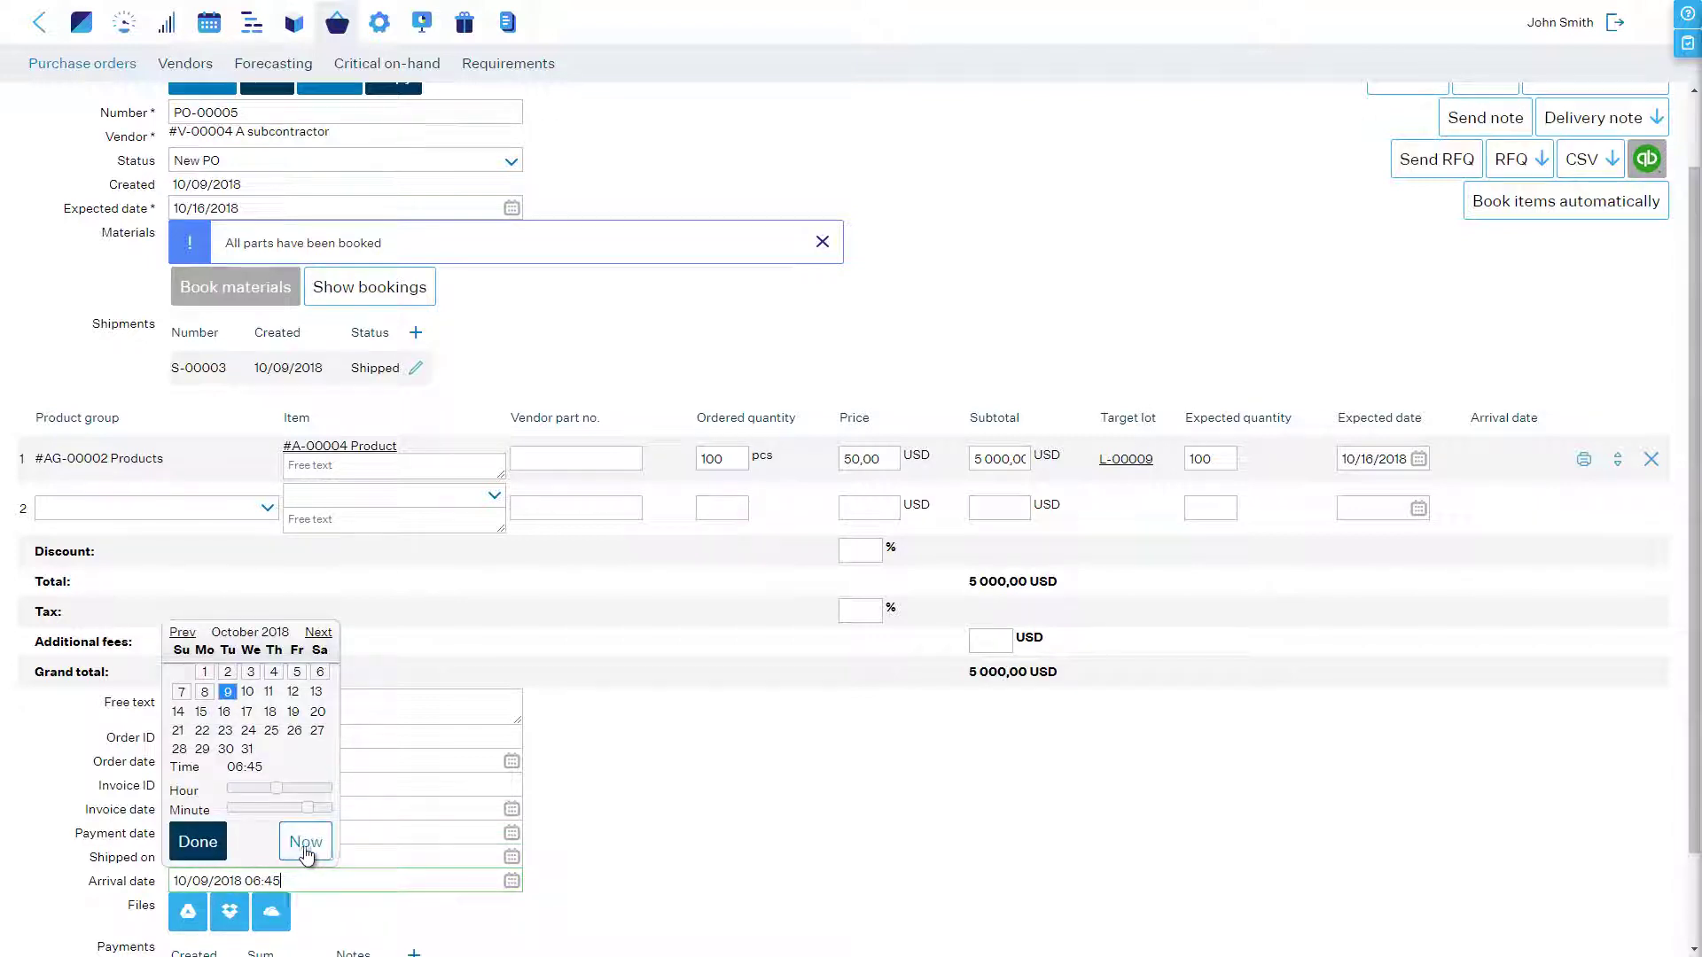
click(198, 841)
scroll(198, 841, down, 1)
scroll(212, 843, down, 1)
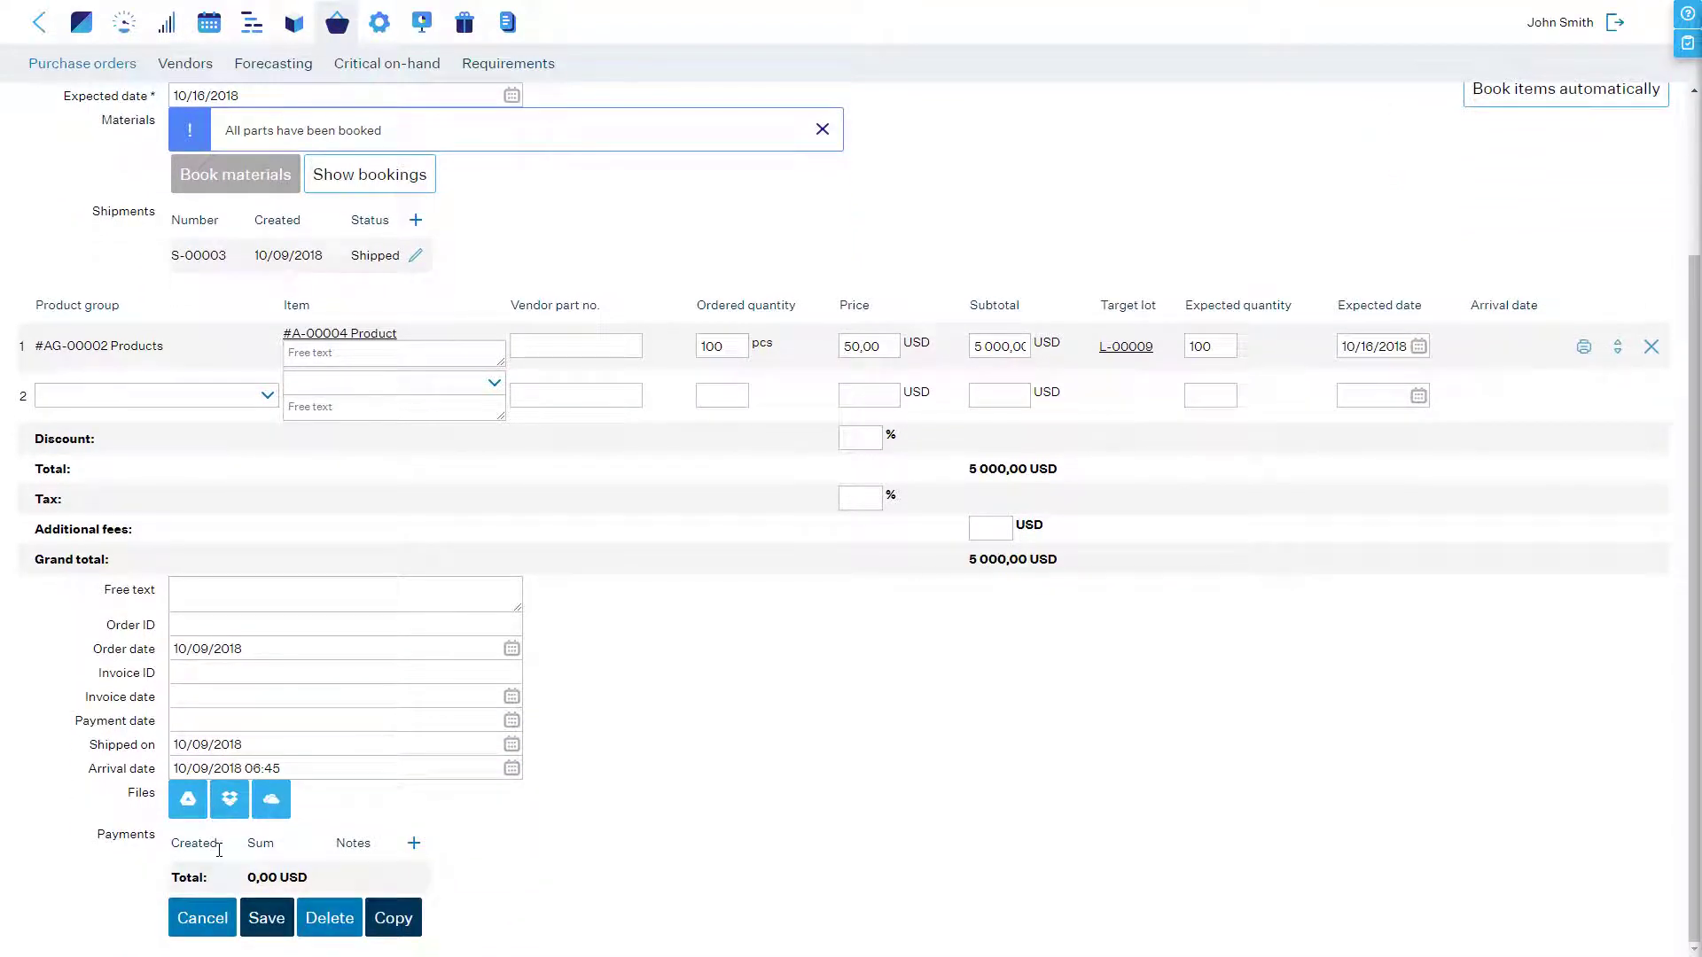
click(259, 920)
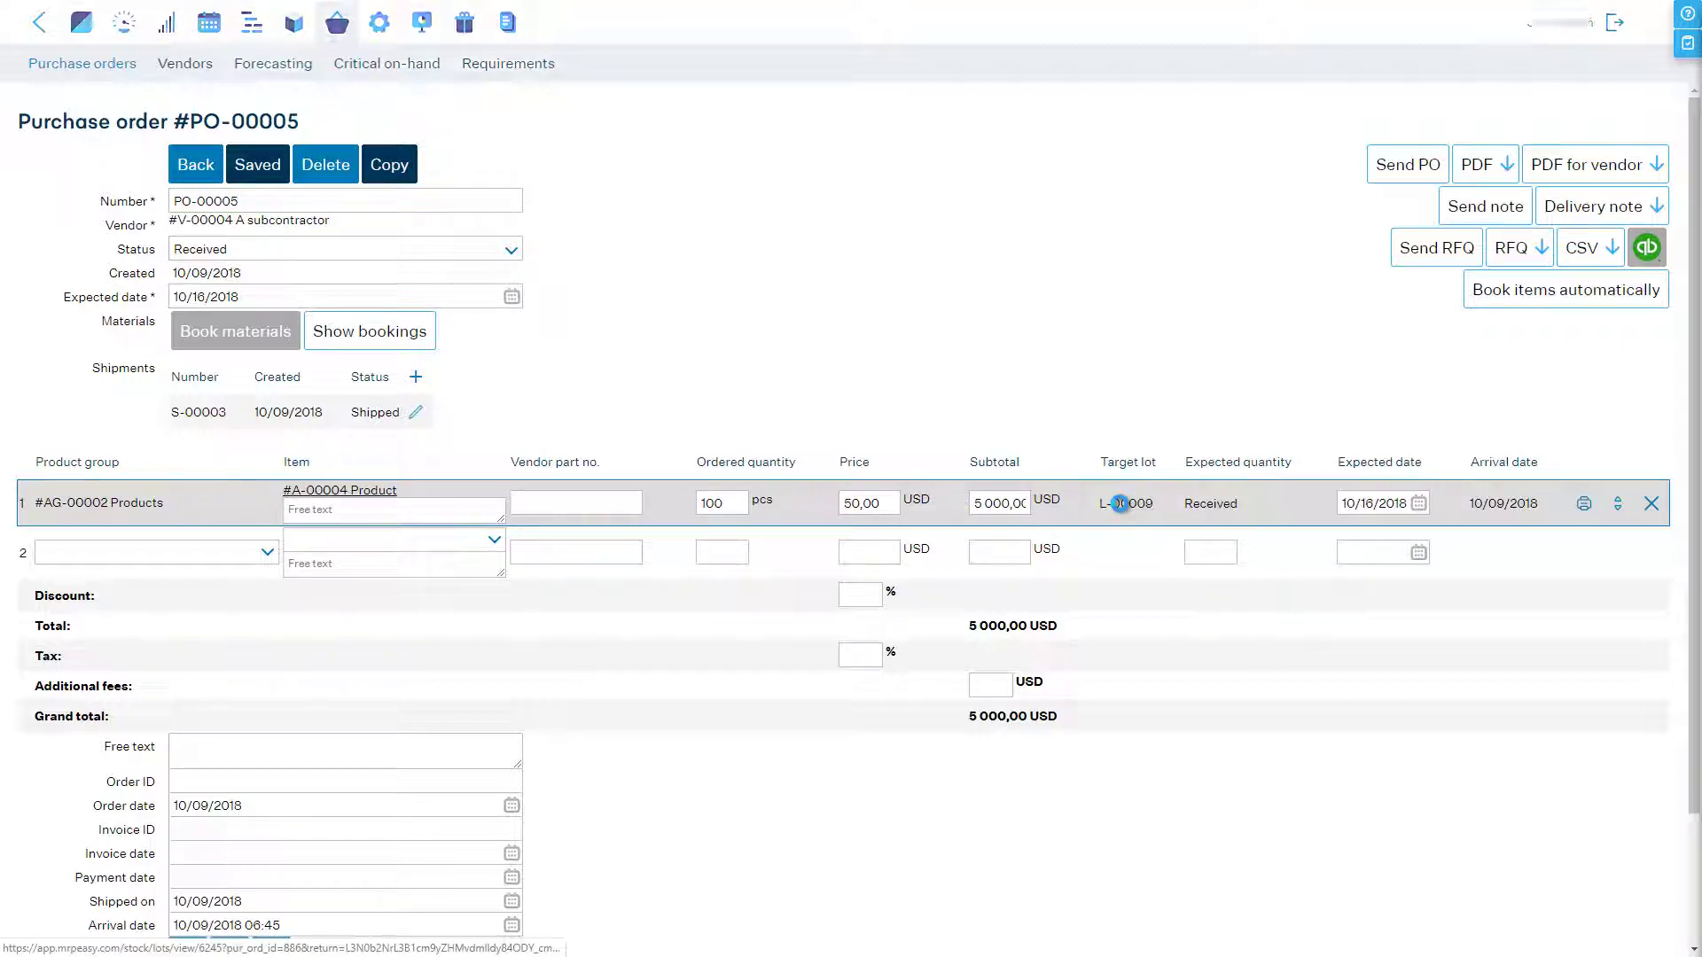
After viewing lot L-00009, set Subcontracting to Yes under Professional functions and save.
click(1123, 505)
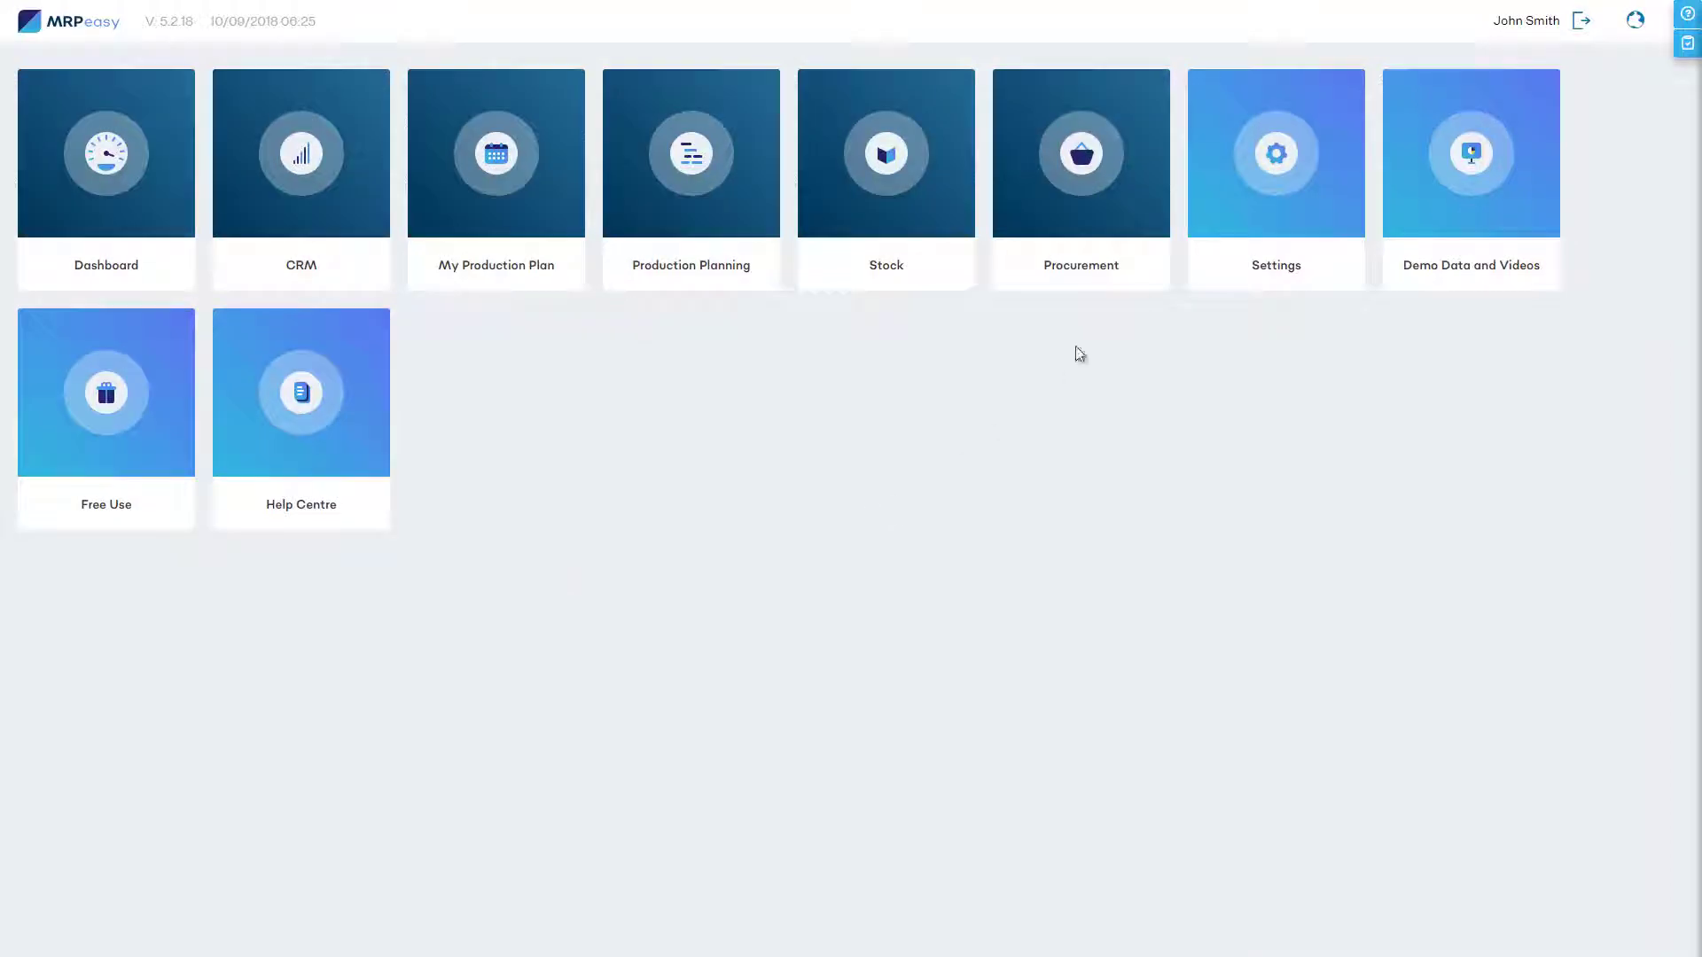
click(1271, 200)
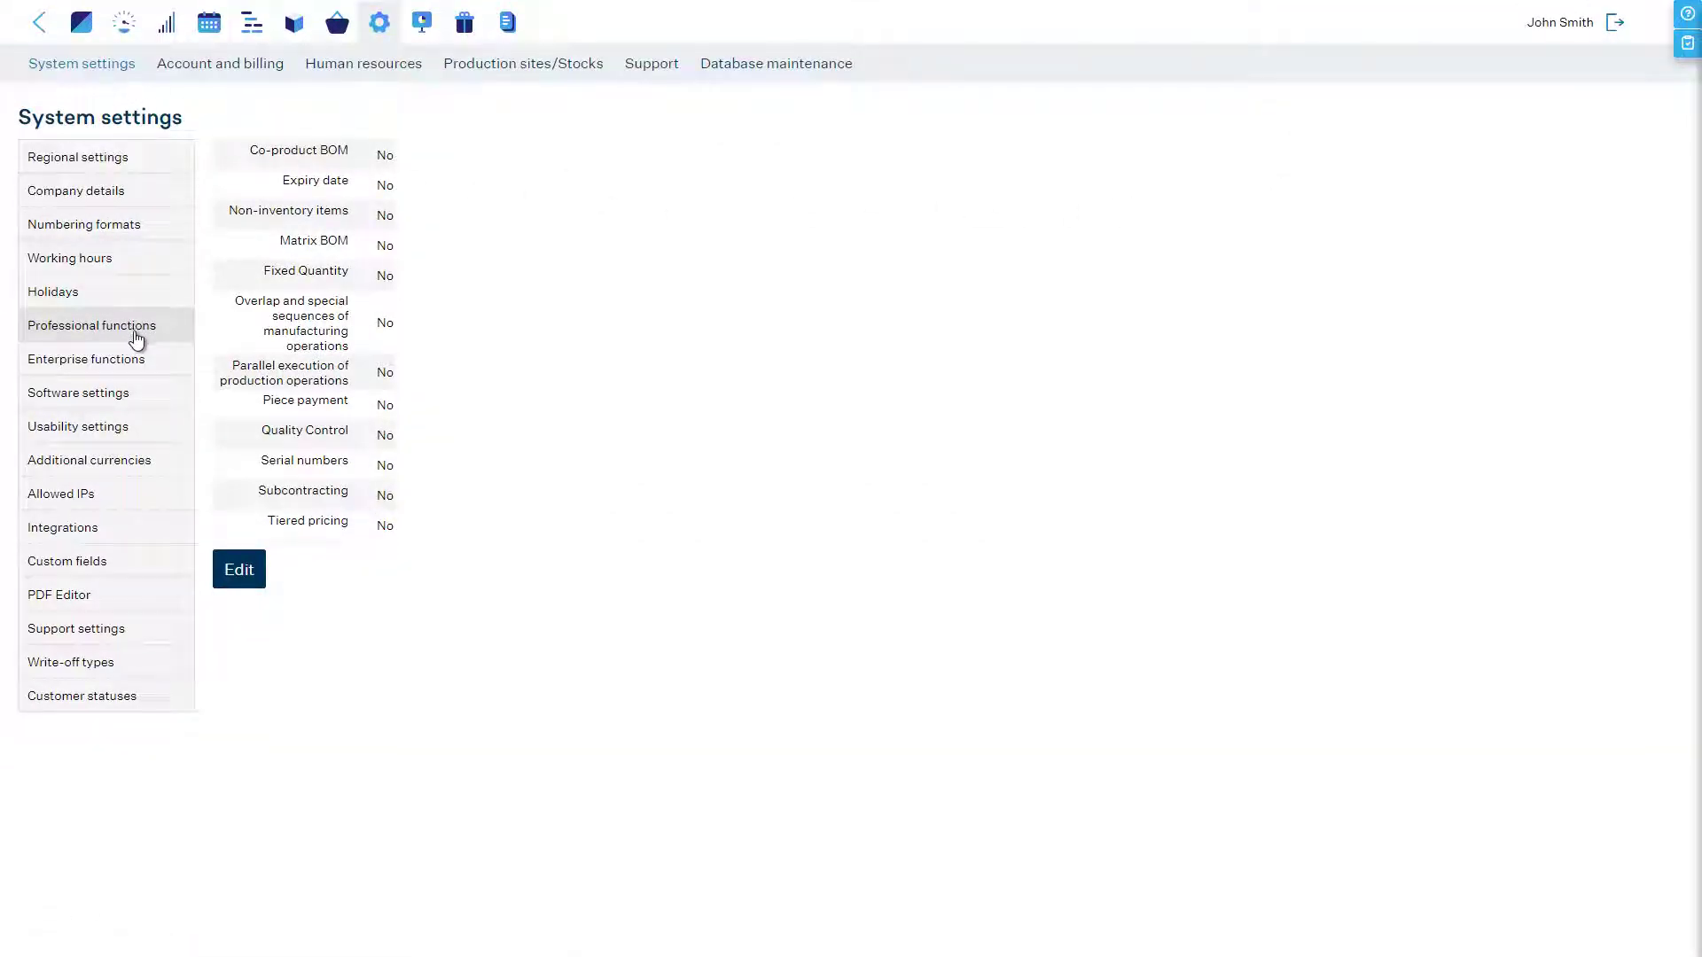
click(230, 575)
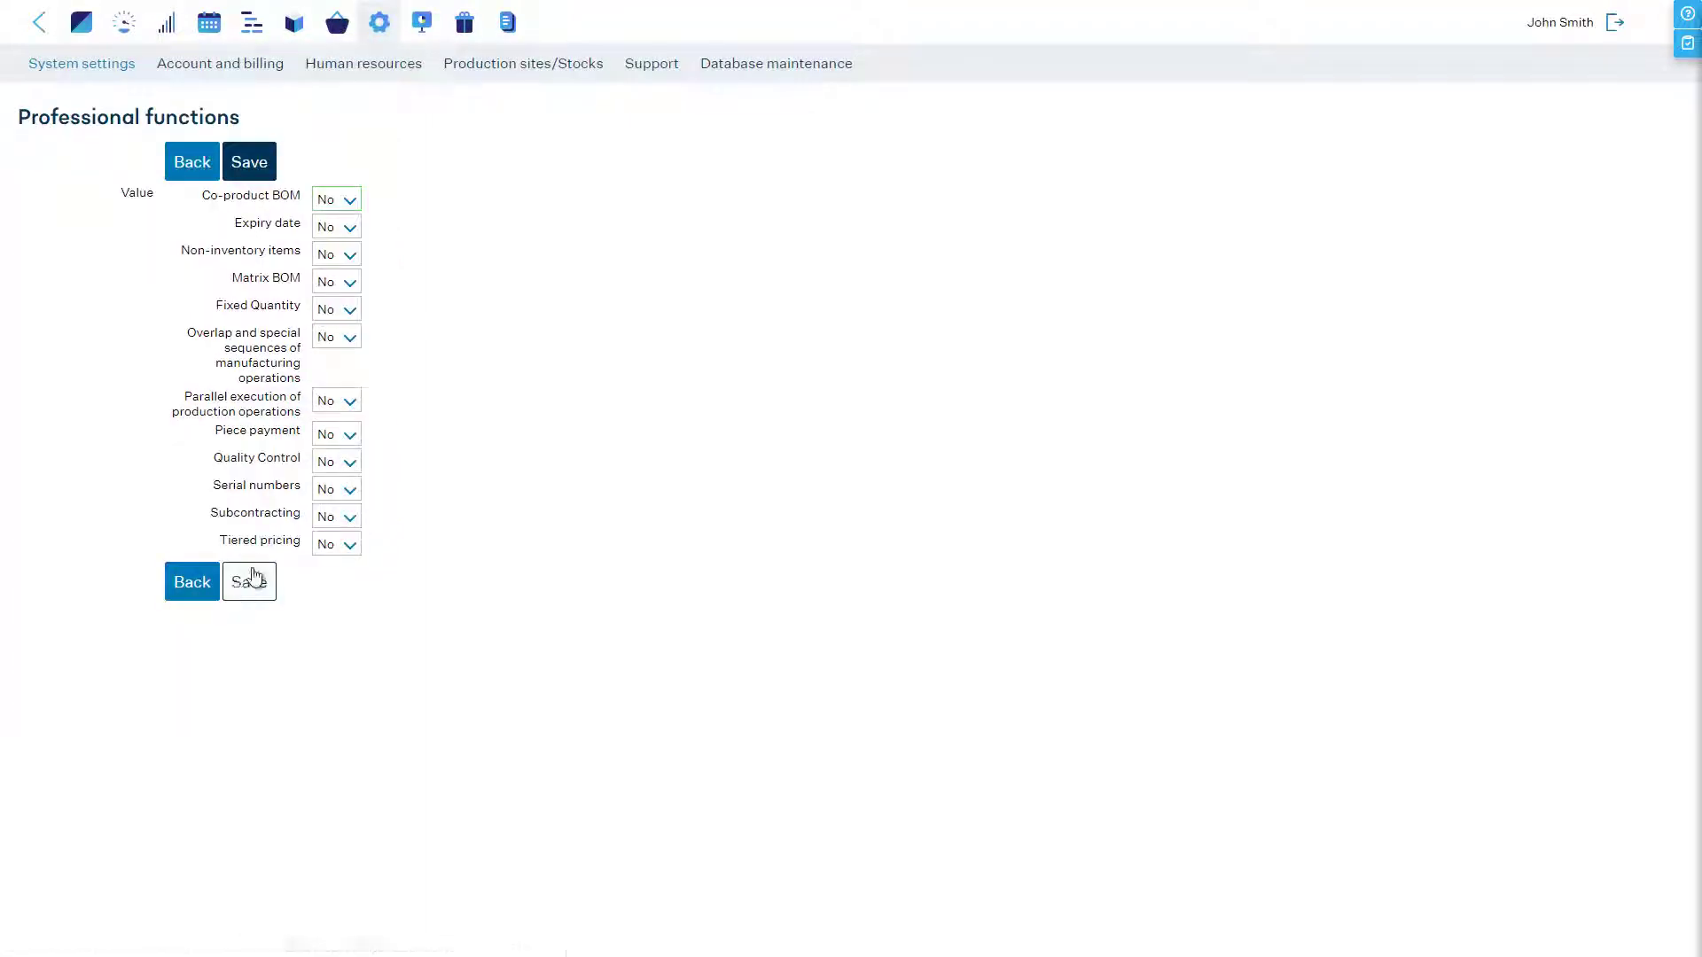
click(335, 523)
click(334, 547)
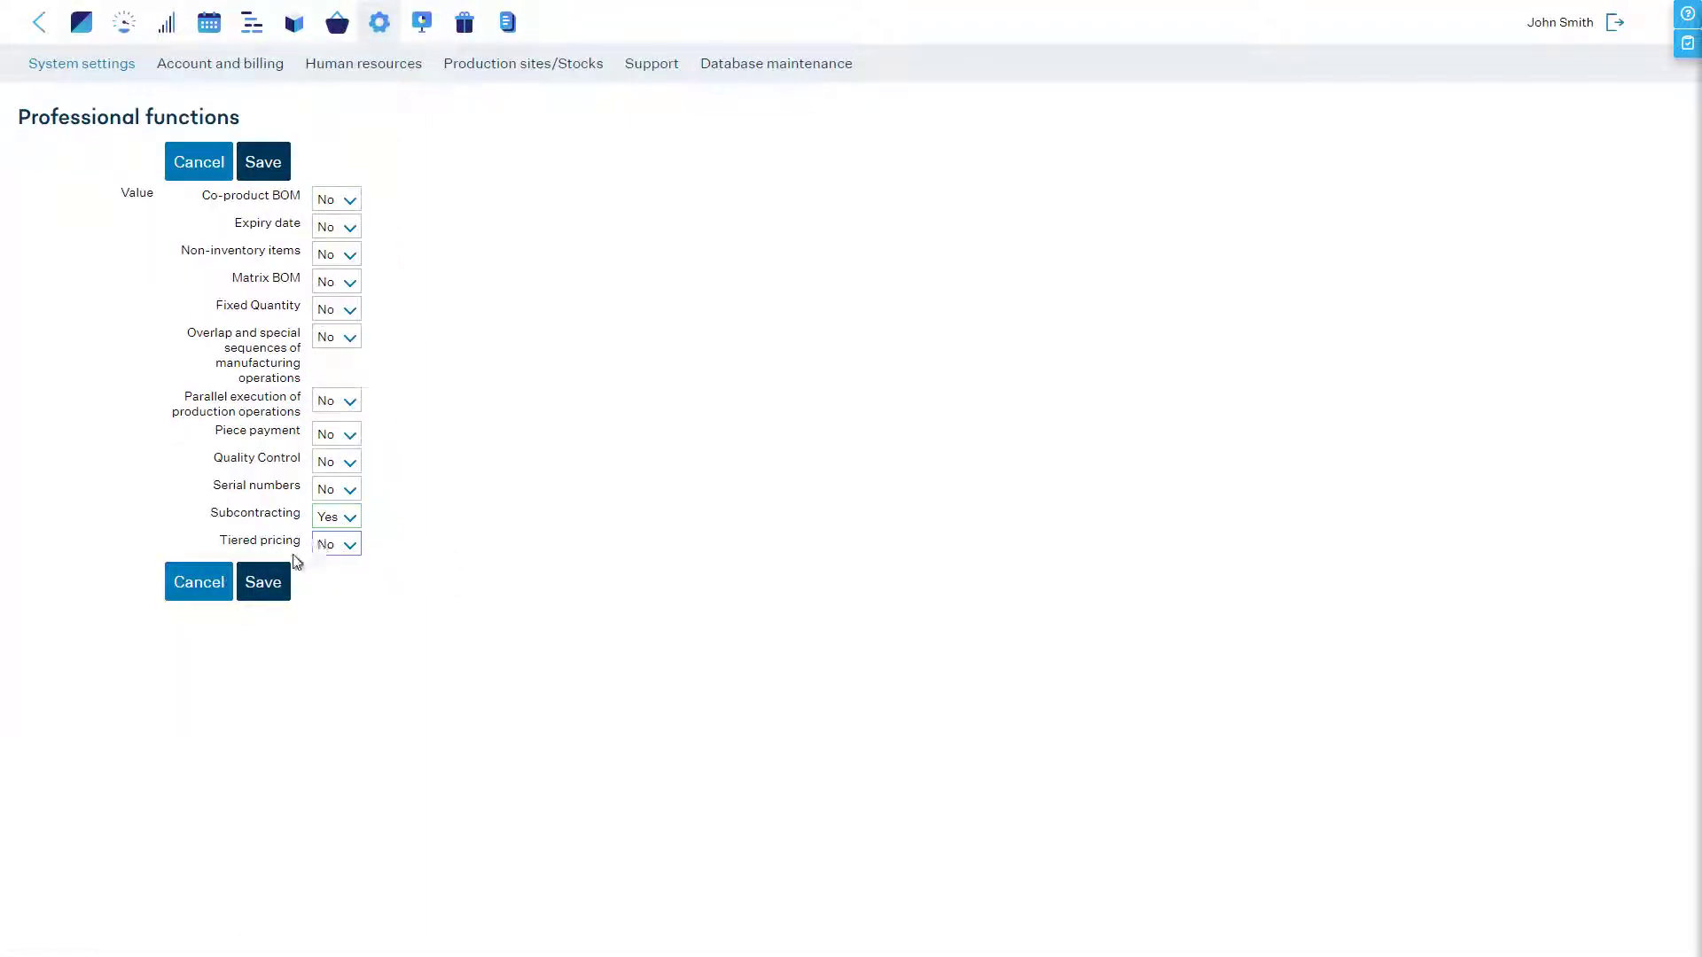
click(264, 582)
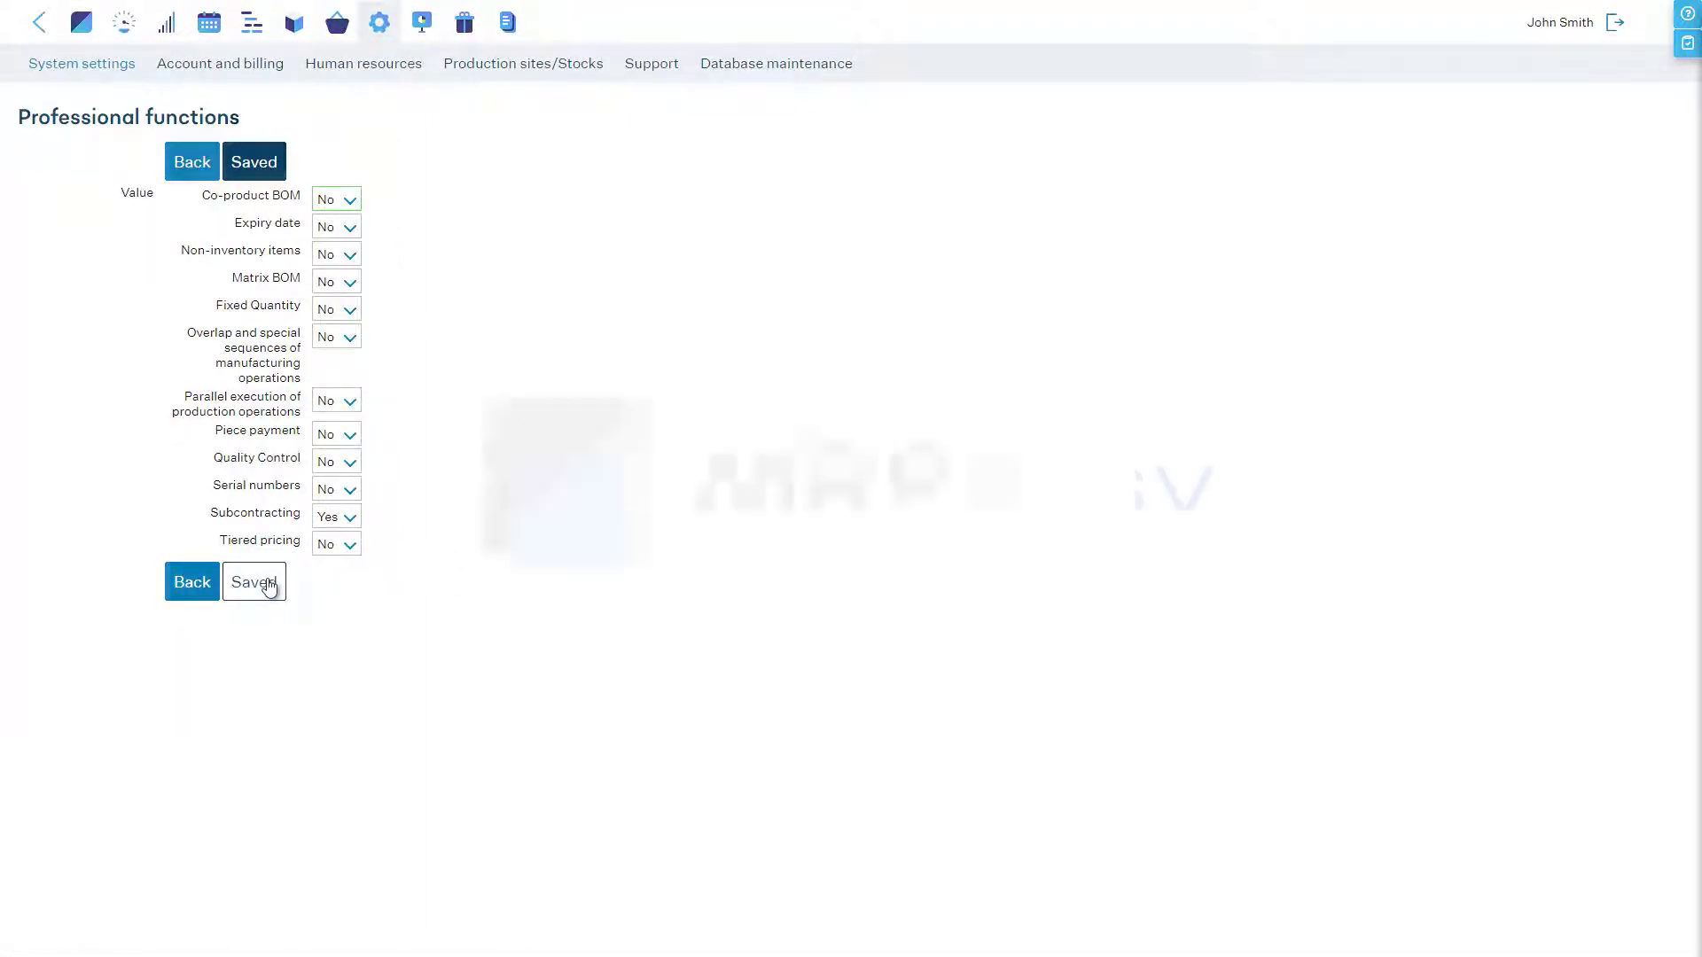